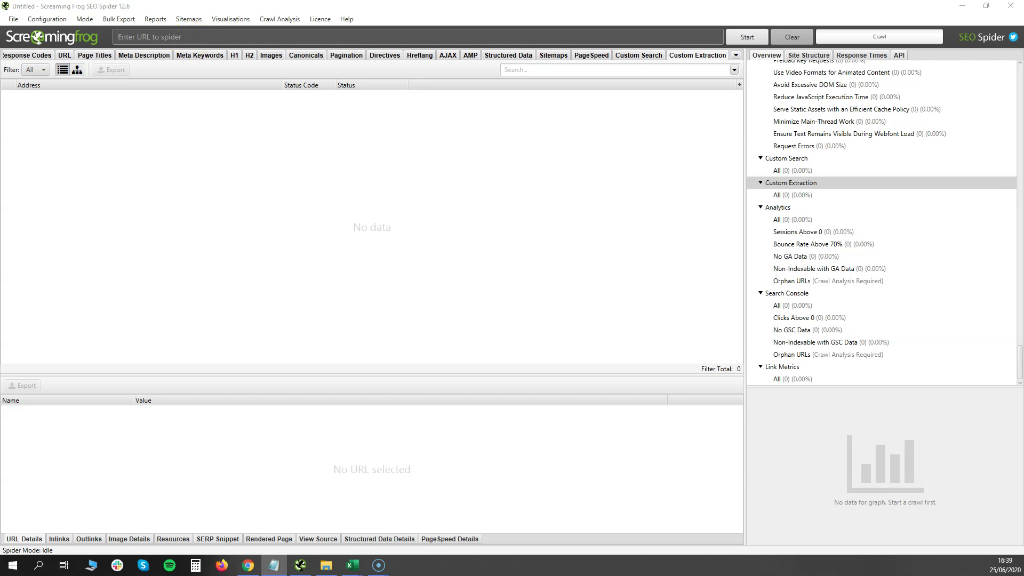
{"action": "left_click", "coordinate": [160, 35]}
{"action": "type", "text": "https://toolsfirst.com/"}
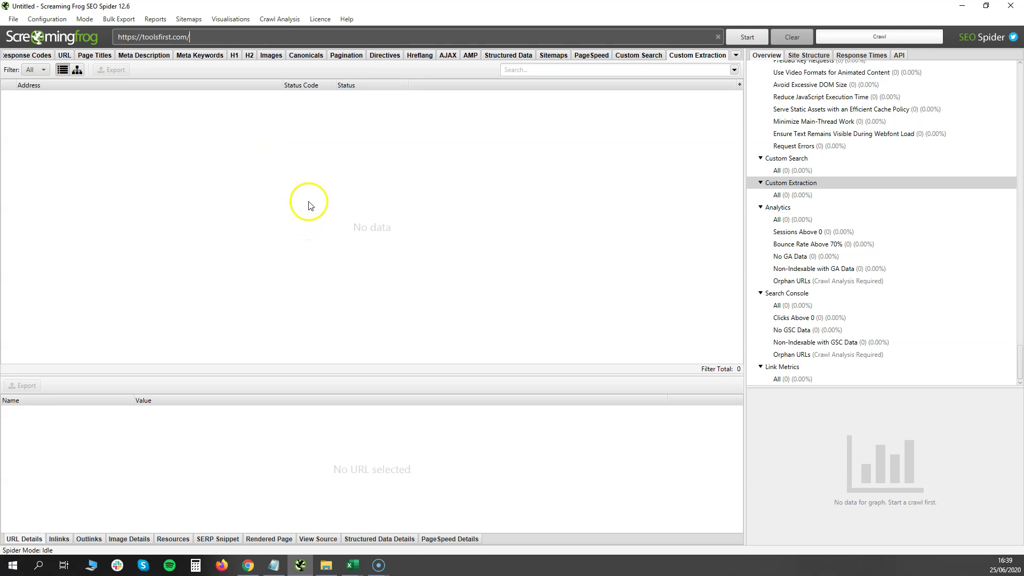
{"action": "left_click", "coordinate": [57, 20]}
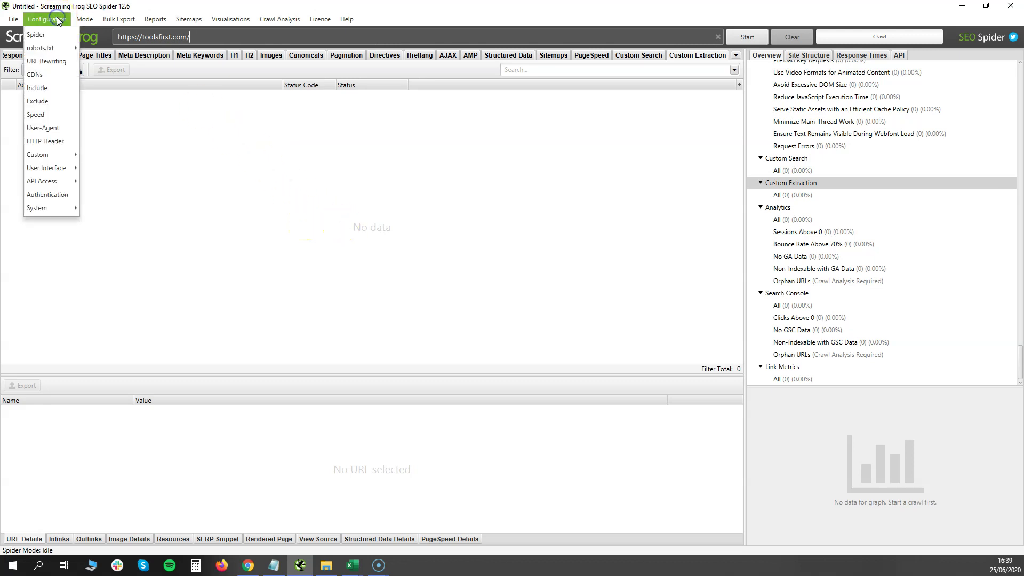
{"action": "left_click", "coordinate": [53, 33]}
{"action": "left_click", "coordinate": [414, 127]}
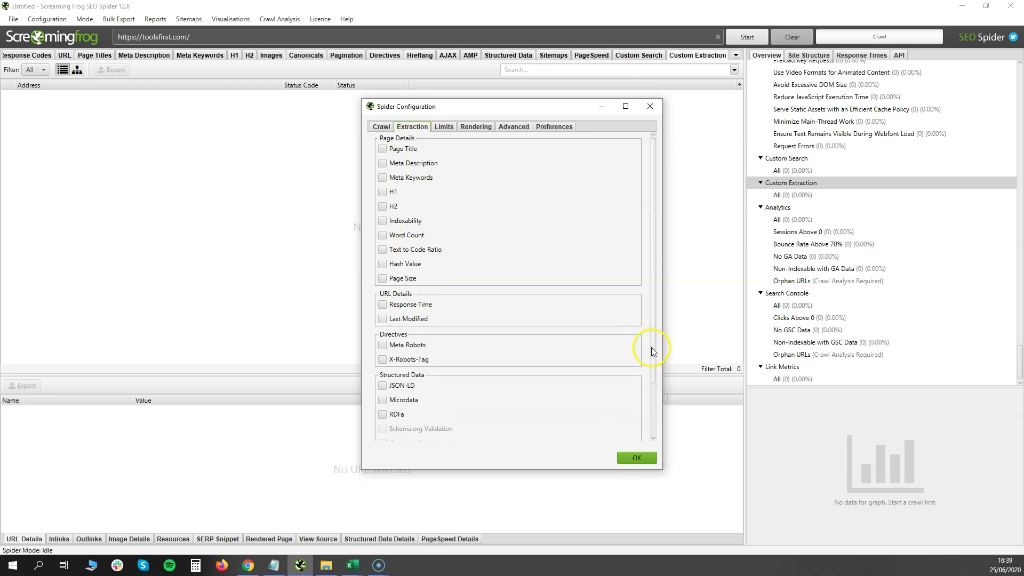
{"action": "left_click_drag", "start_coordinate": [650, 349], "coordinate": [662, 423]}
{"action": "left_click", "coordinate": [381, 130]}
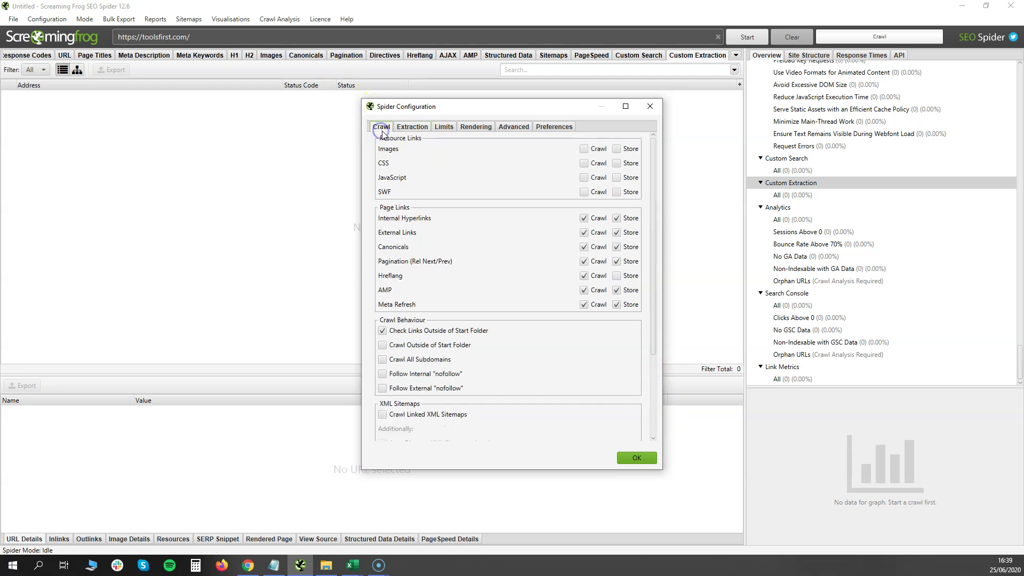
{"action": "left_click", "coordinate": [616, 275]}
{"action": "left_click", "coordinate": [637, 457]}
Add a custom XPath extractor in the spider configuration and set it to Extract HTML Element.
{"action": "left_click", "coordinate": [58, 23]}
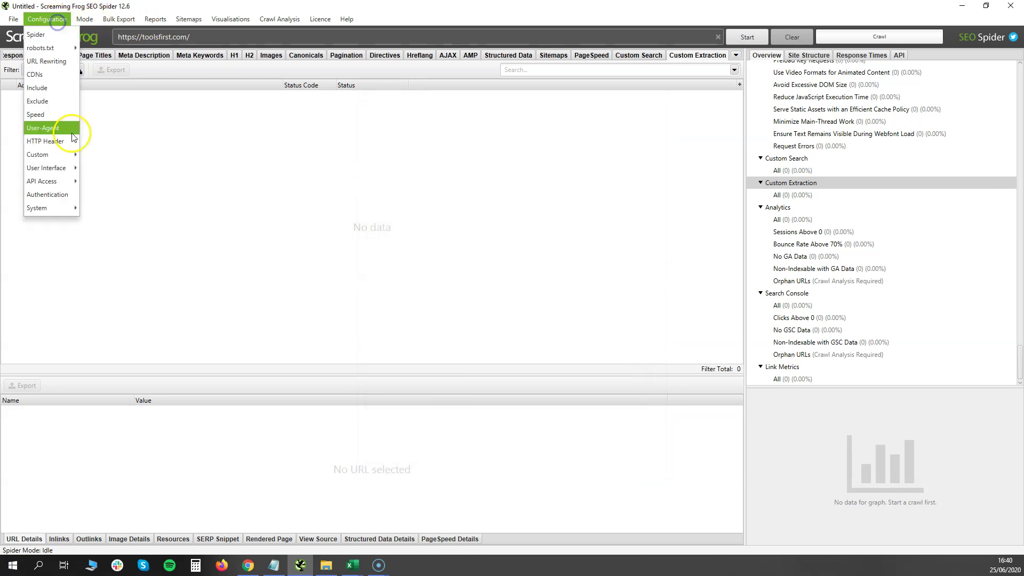
{"action": "mouse_move", "coordinate": [52, 159]}
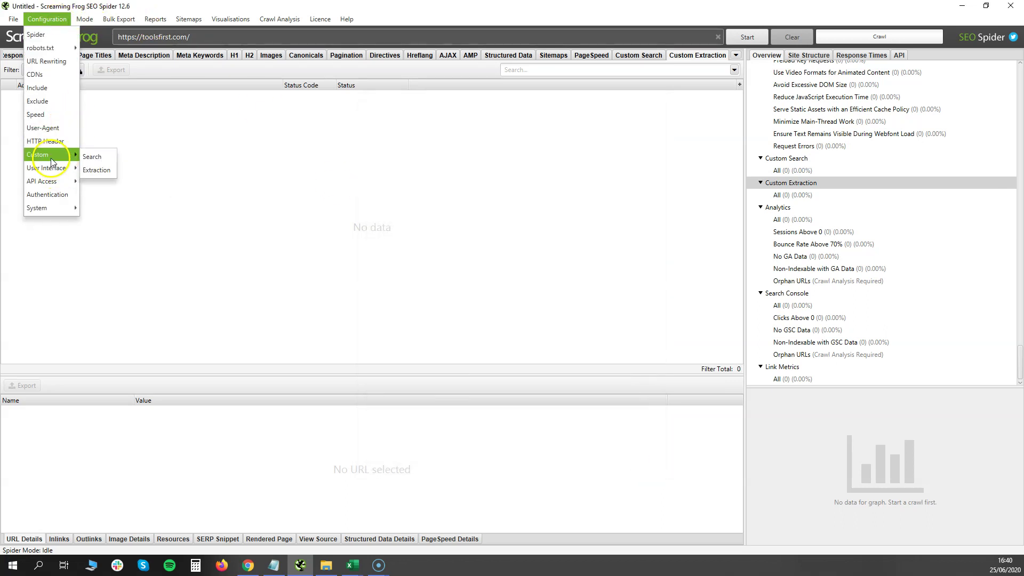
{"action": "left_click", "coordinate": [94, 170]}
{"action": "key", "text": "alt+Tab"}
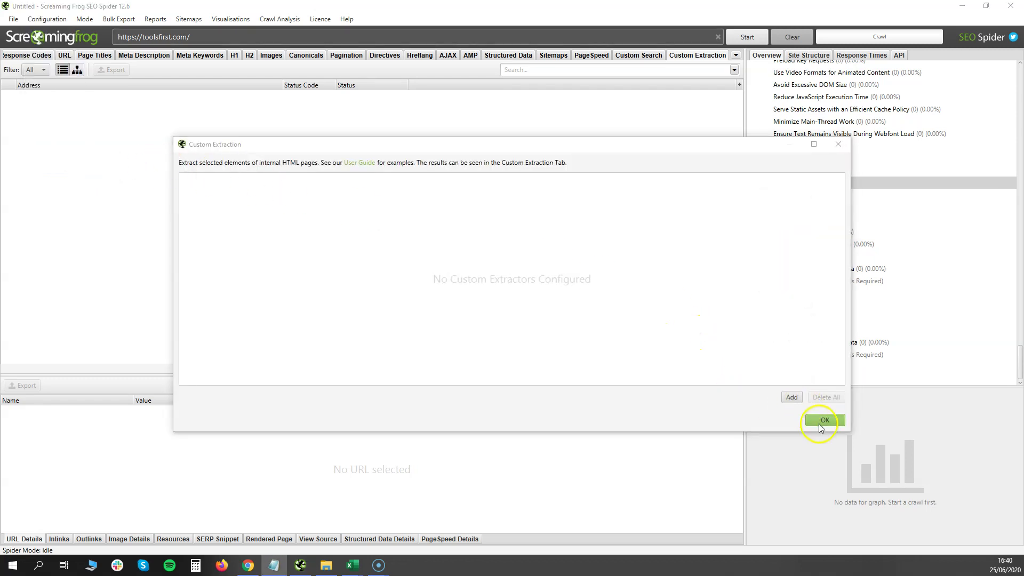
{"action": "left_click", "coordinate": [789, 396]}
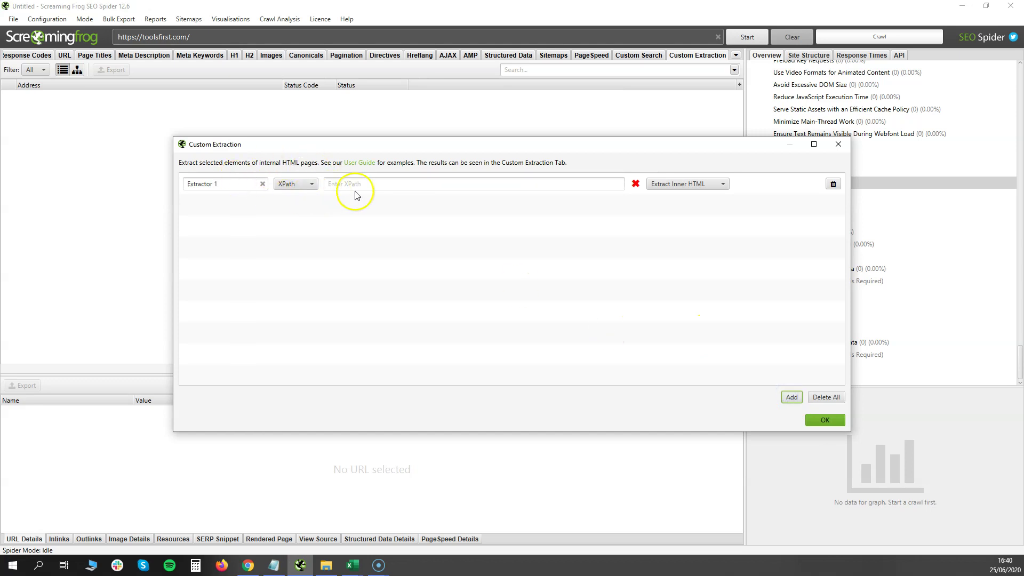
{"action": "left_click", "coordinate": [717, 184]}
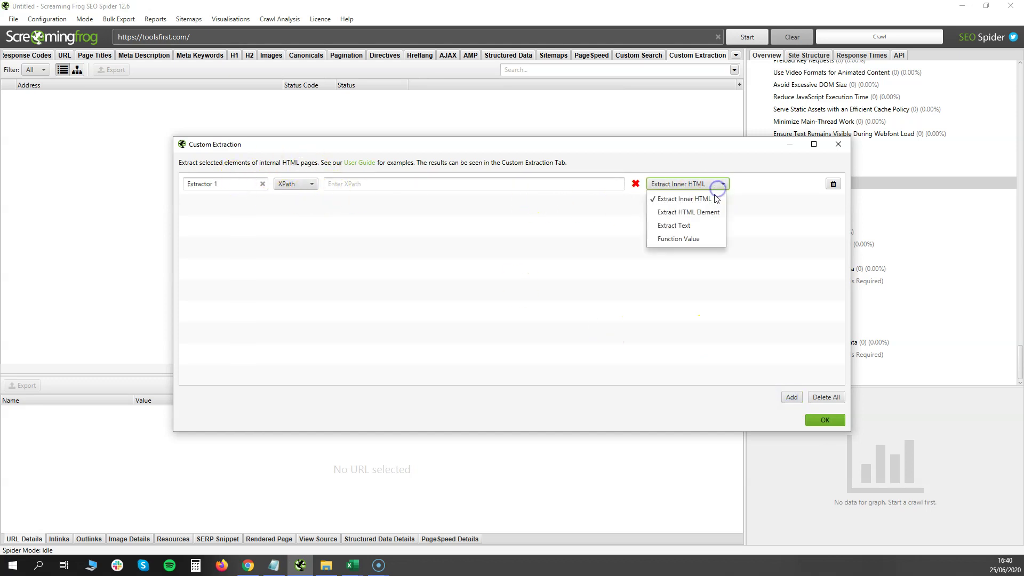
{"action": "left_click", "coordinate": [703, 211]}
{"action": "left_click", "coordinate": [511, 186]}
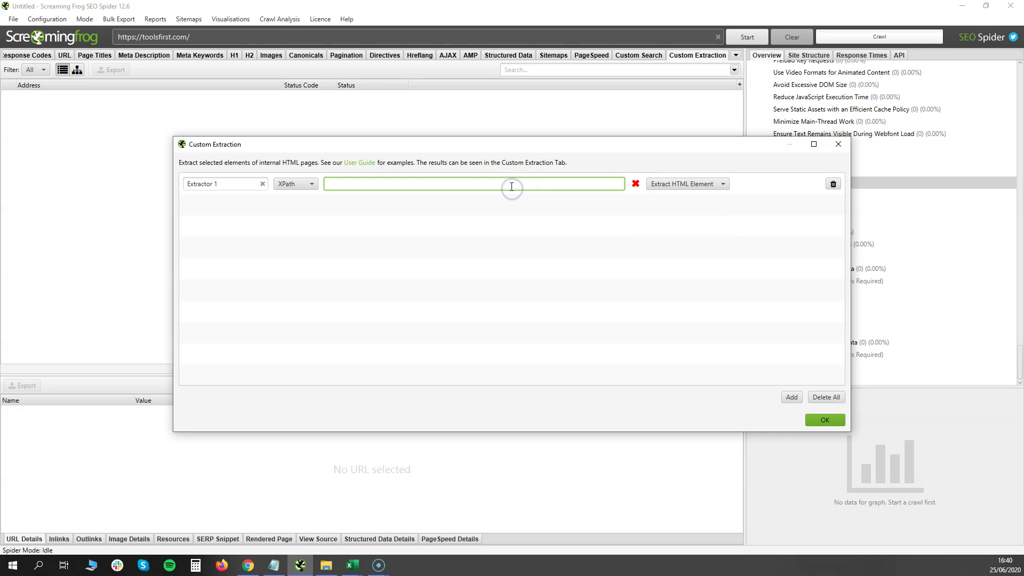
{"action": "type", "text": "//"}
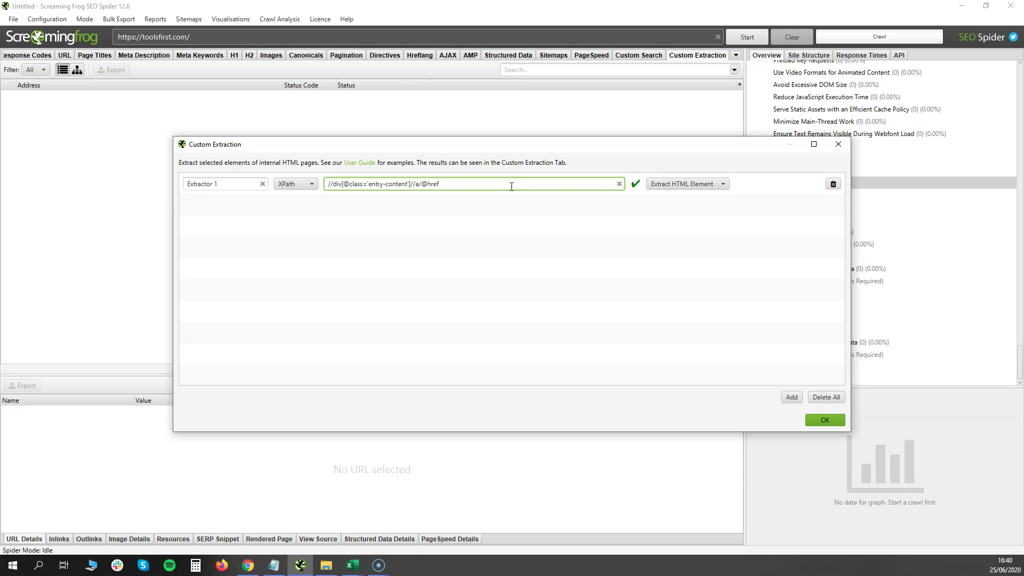
{"action": "double_click", "coordinate": [428, 184]}
{"action": "type", "text": "a"}
{"action": "left_click", "coordinate": [816, 418]}
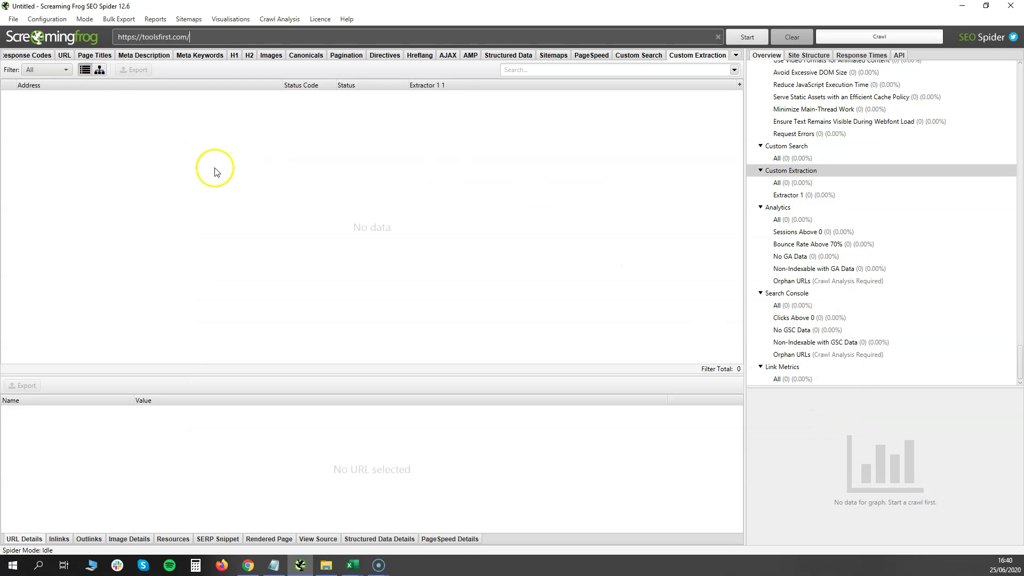
Crawl the site and look through the links collected in the custom extraction results.
{"action": "left_click", "coordinate": [742, 37]}
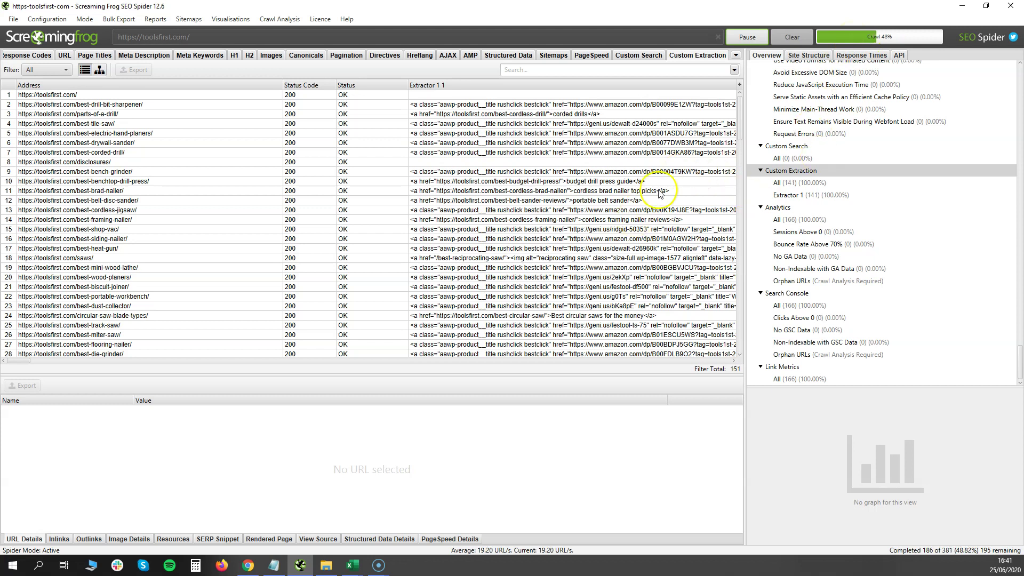
{"action": "left_click_drag", "start_coordinate": [741, 116], "coordinate": [755, 348]}
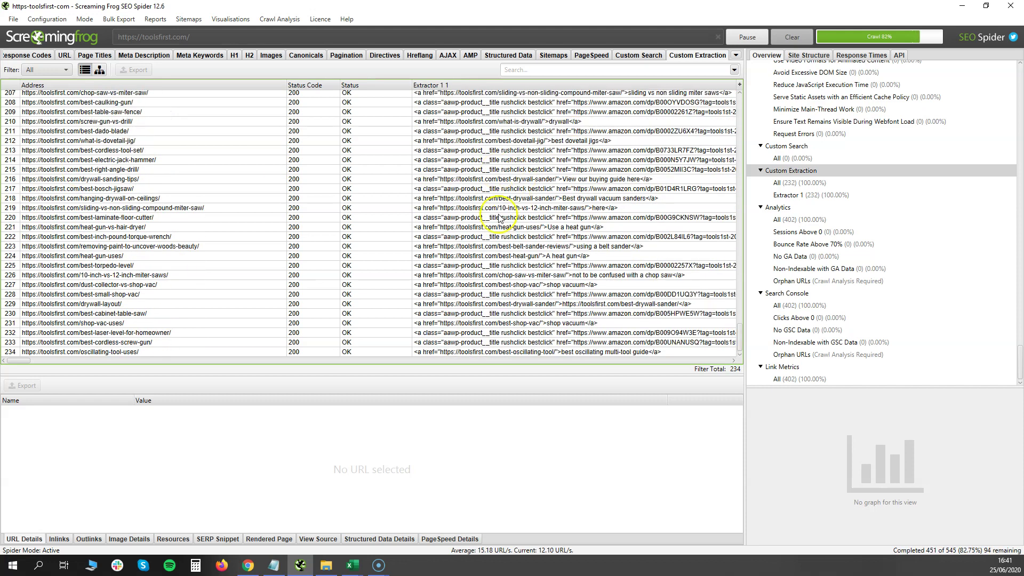
{"action": "mouse_move", "coordinate": [16, 361]}
{"action": "left_mouse_down"}
{"action": "mouse_move", "coordinate": [256, 352]}
{"action": "mouse_move", "coordinate": [715, 366]}
{"action": "mouse_move", "coordinate": [102, 401]}
{"action": "mouse_move", "coordinate": [21, 373]}
{"action": "left_mouse_up"}
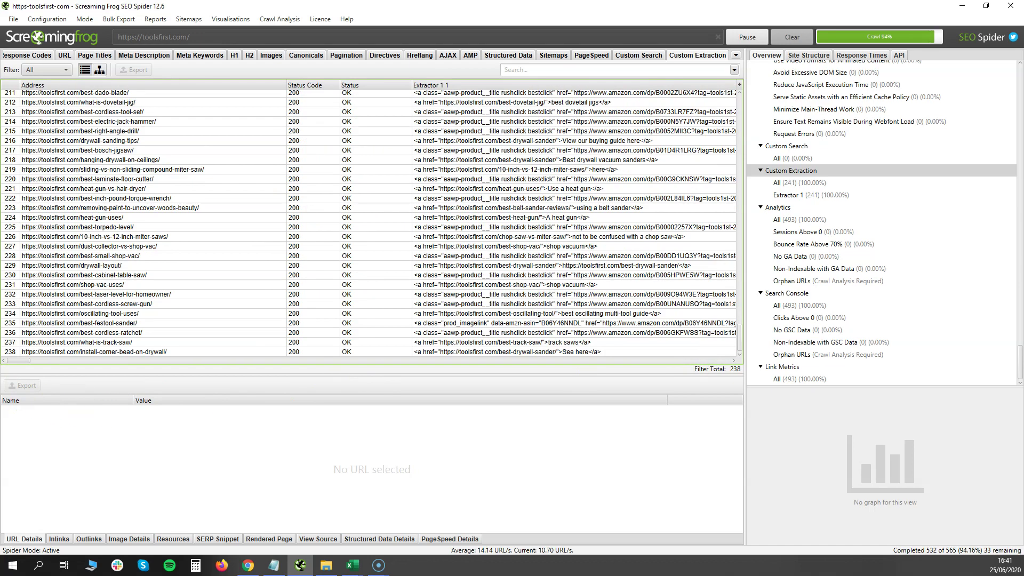
{"action": "left_click_drag", "start_coordinate": [739, 332], "coordinate": [738, 100]}
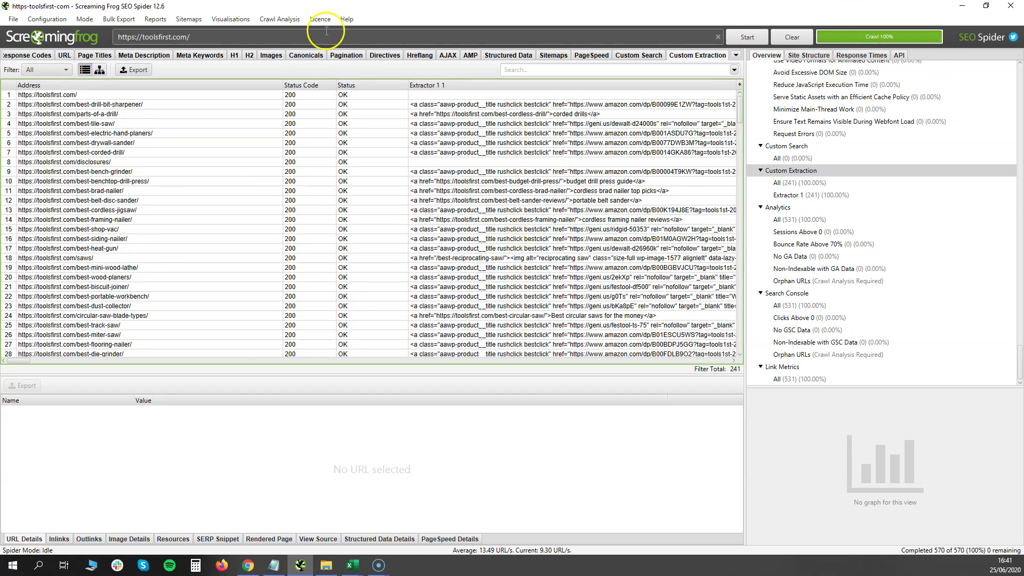
Try to export the custom extraction results over custom_extraction_all.csv in the Tools first folder.
{"action": "left_click", "coordinate": [135, 71]}
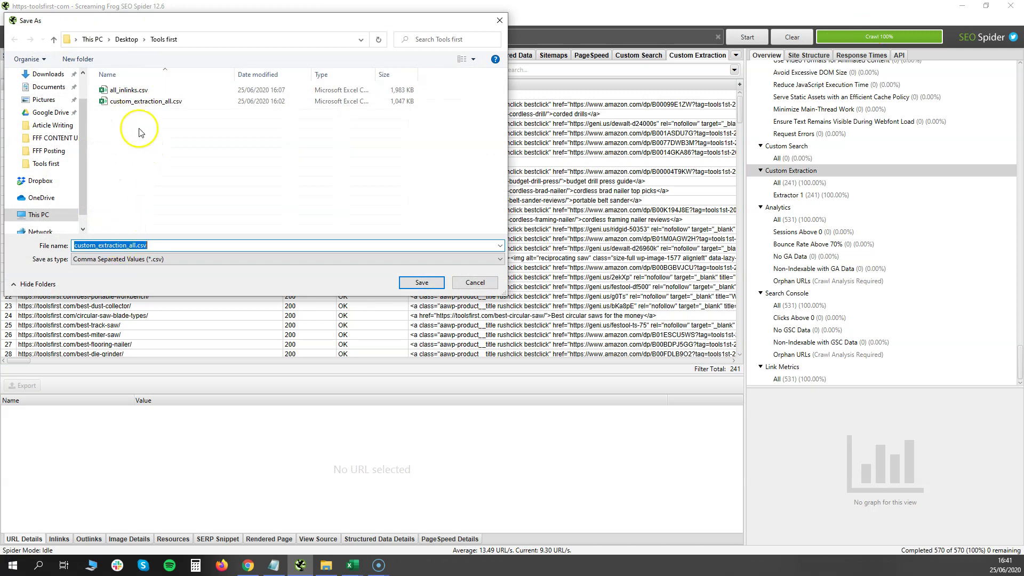
{"action": "double_click", "coordinate": [137, 101]}
{"action": "left_click", "coordinate": [539, 283]}
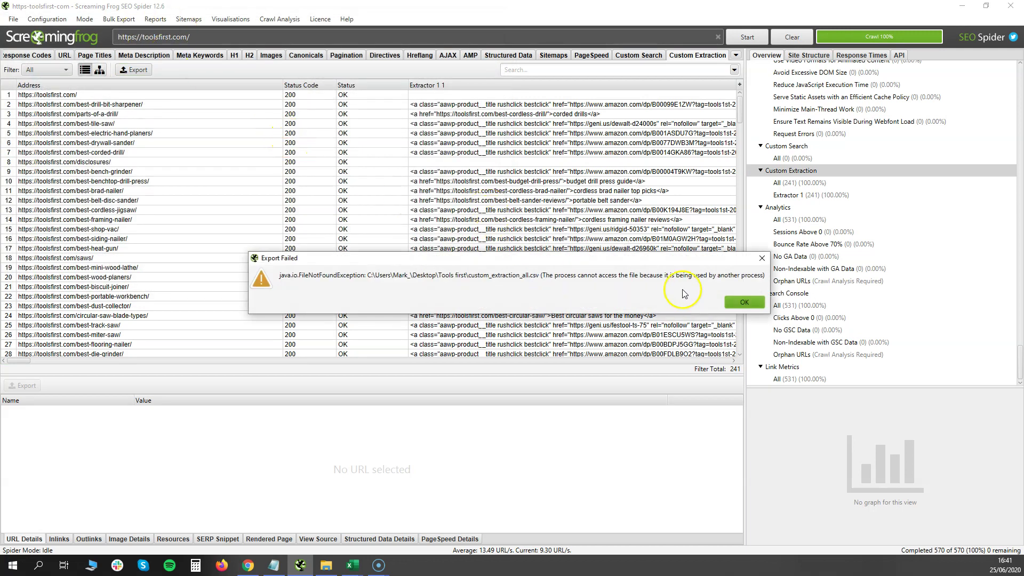
{"action": "left_click", "coordinate": [733, 302]}
{"action": "left_click", "coordinate": [128, 25]}
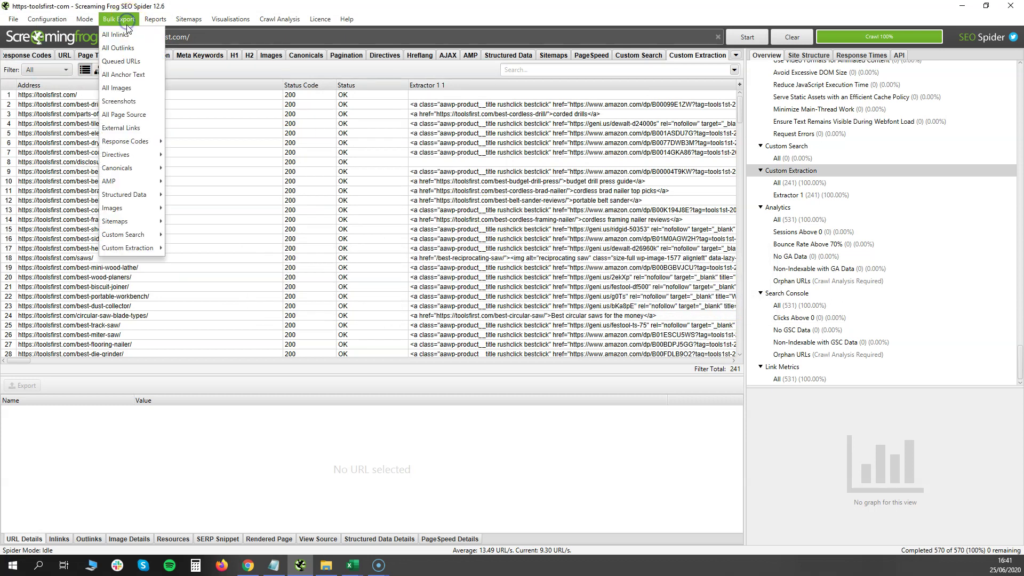
{"action": "left_click", "coordinate": [124, 35]}
{"action": "left_click", "coordinate": [117, 89]}
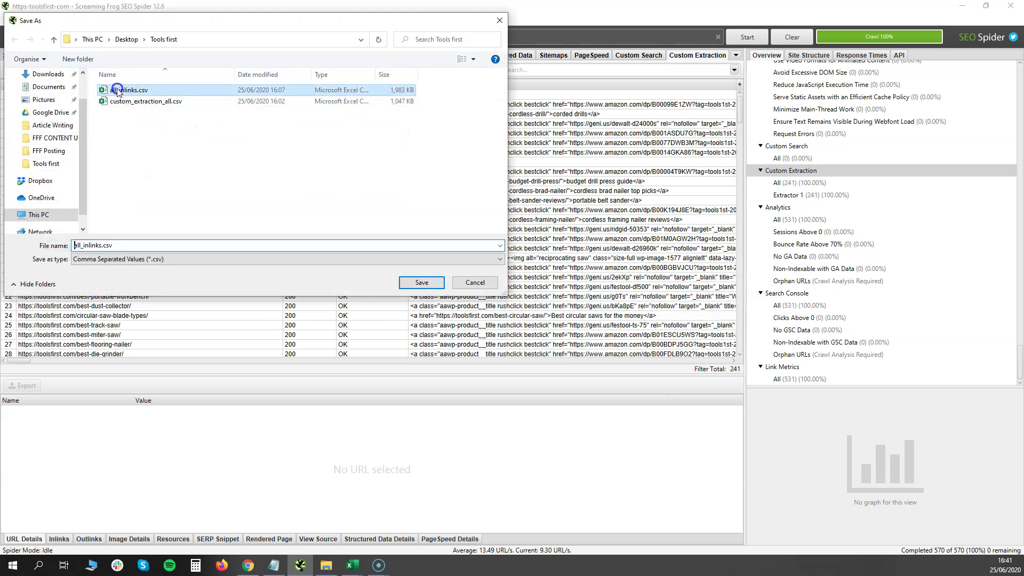
{"action": "left_click", "coordinate": [474, 282]}
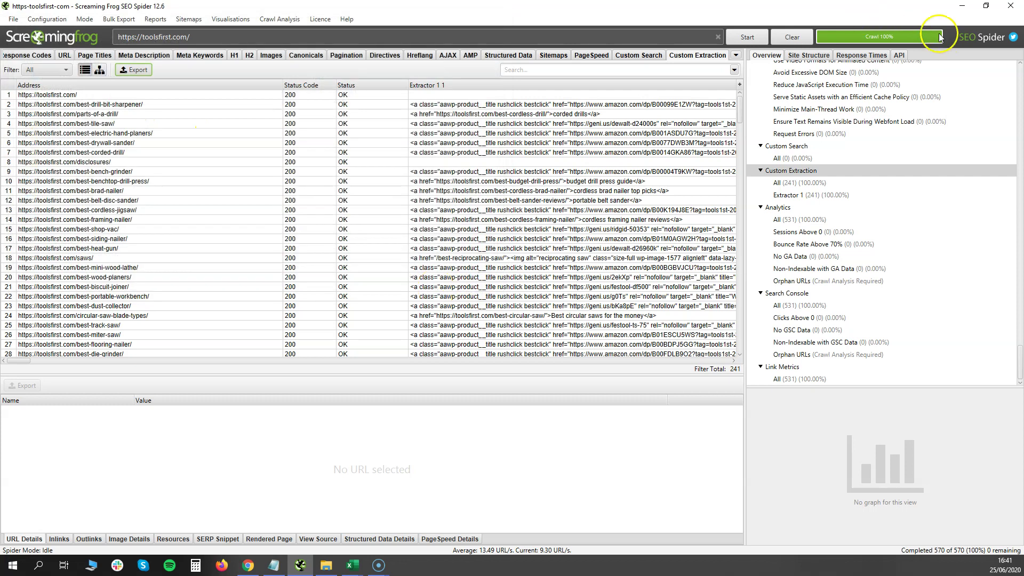
Exit the SEO Spider without saving the crawl and bring up SF_Link_Audit_MASTER.xlsm in Excel in a restored-down window.
{"action": "left_click", "coordinate": [1001, 7]}
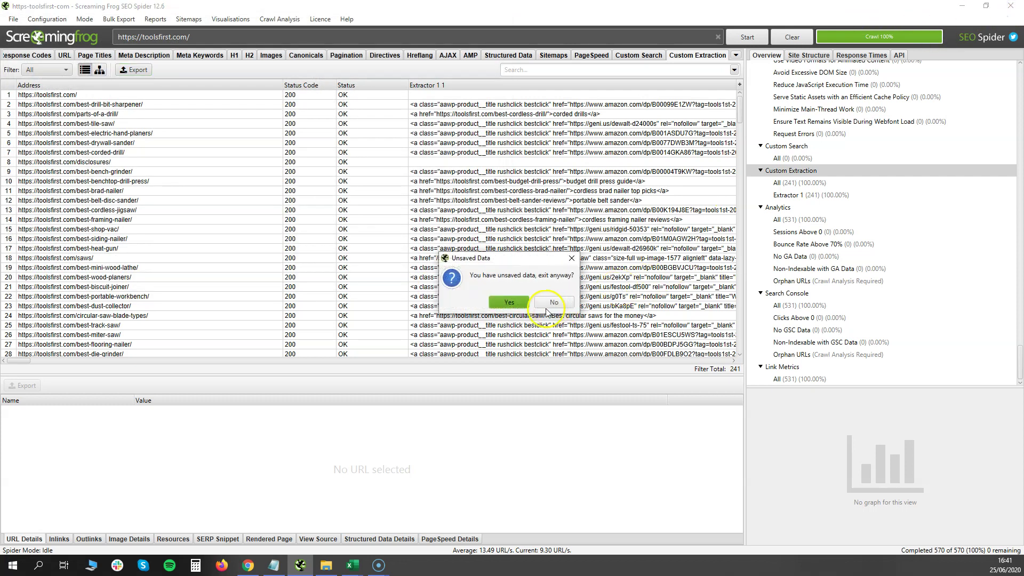
{"action": "left_click", "coordinate": [515, 305]}
{"action": "left_click", "coordinate": [172, 284]}
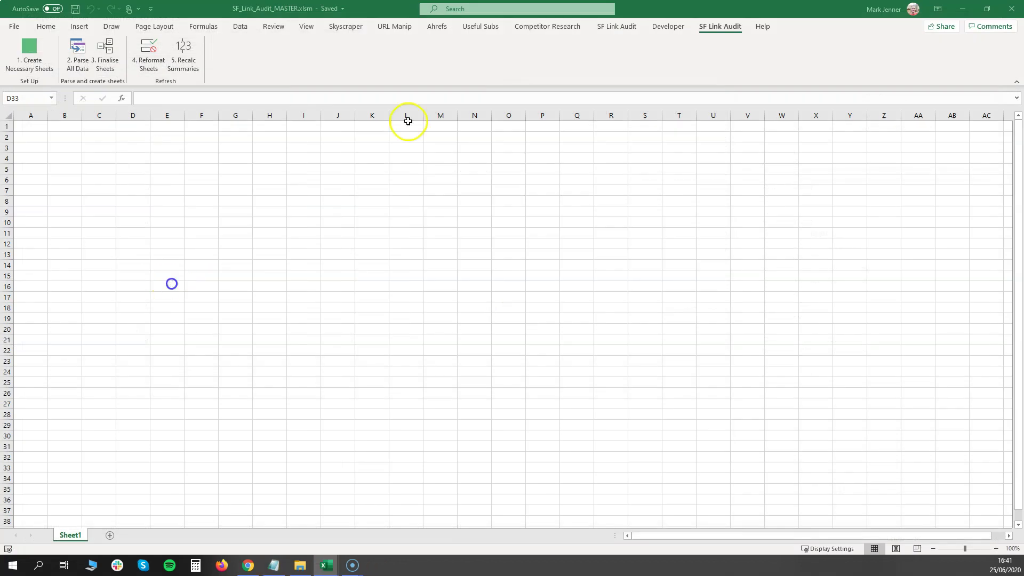
{"action": "left_click", "coordinate": [987, 7]}
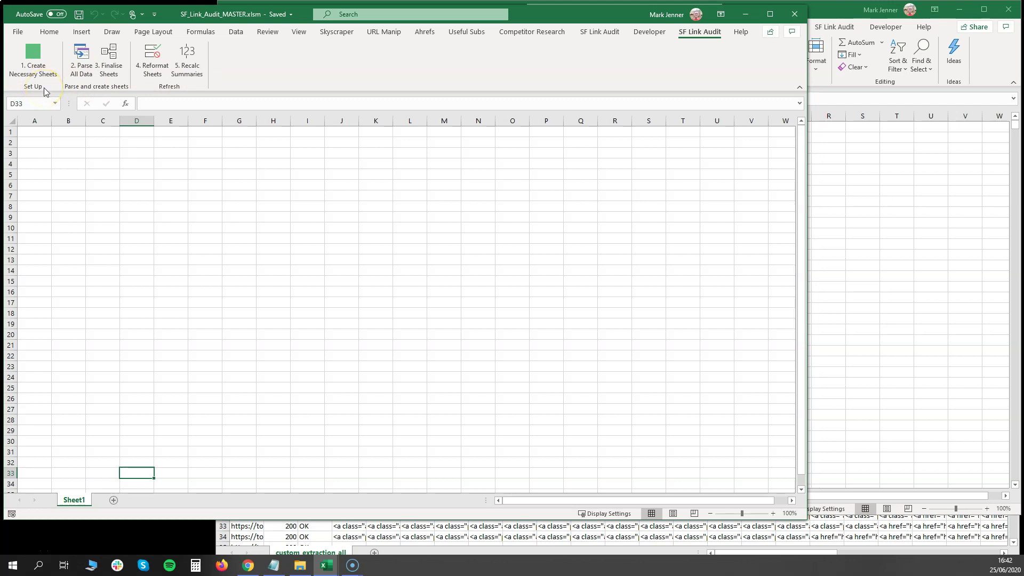
Run the SF Link Audit setup to create the necessary sheets, agreeing to delete the current ones.
{"action": "left_click", "coordinate": [33, 57]}
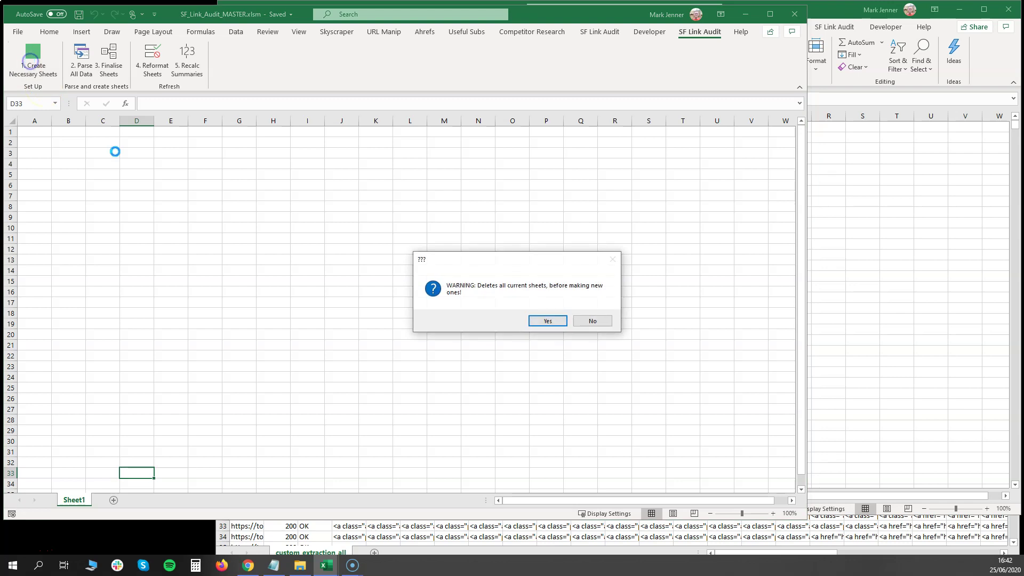
{"action": "left_click", "coordinate": [548, 321]}
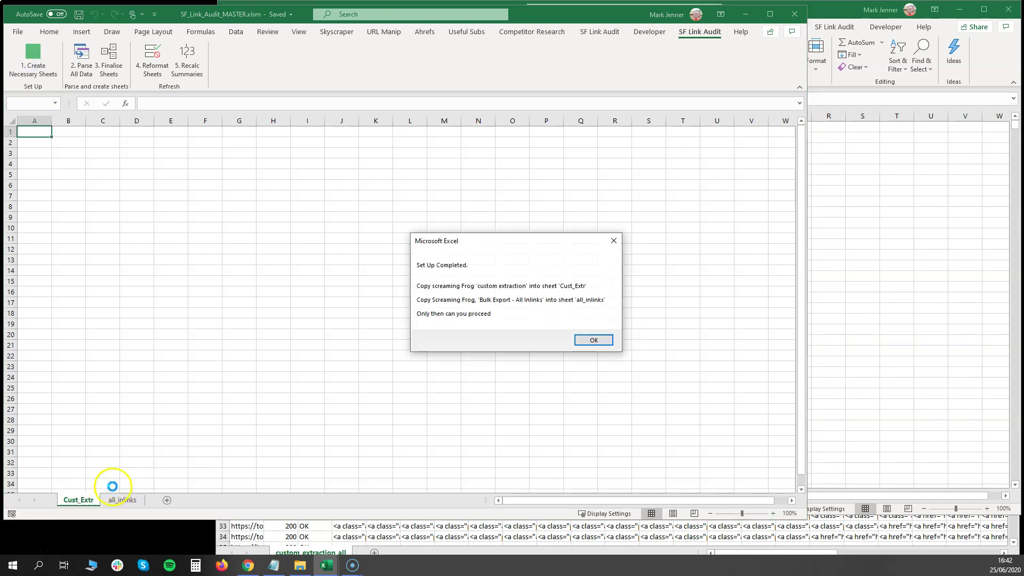
{"action": "left_click", "coordinate": [594, 340]}
Copy all data from all_inlinks.csv into the all_inlinks sheet of the master workbook.
{"action": "left_click", "coordinate": [887, 263]}
{"action": "key", "text": "ctrl+a"}
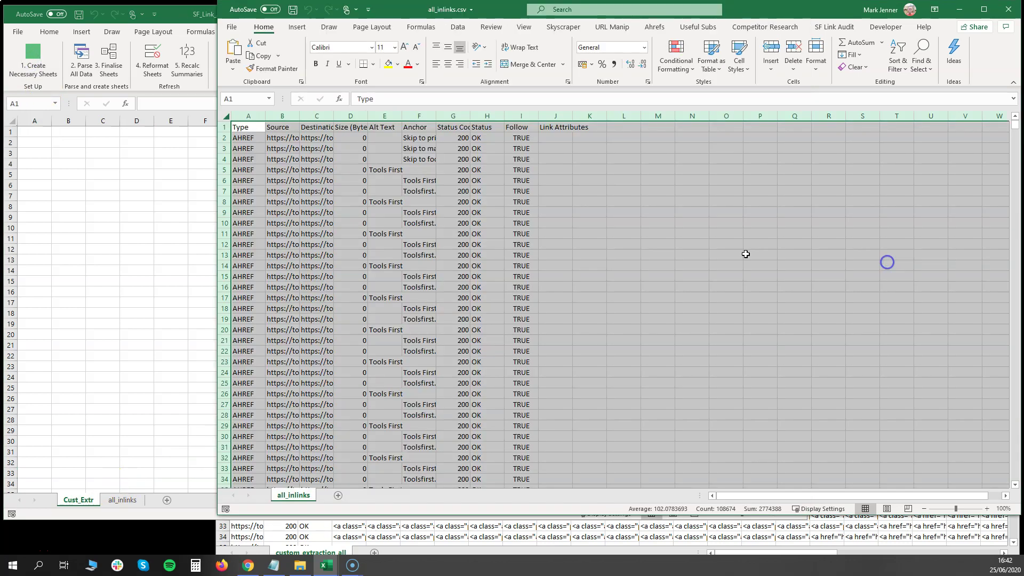
{"action": "left_click", "coordinate": [227, 118]}
{"action": "key", "text": "ctrl+c"}
{"action": "left_click", "coordinate": [122, 500]}
{"action": "left_click", "coordinate": [122, 500]}
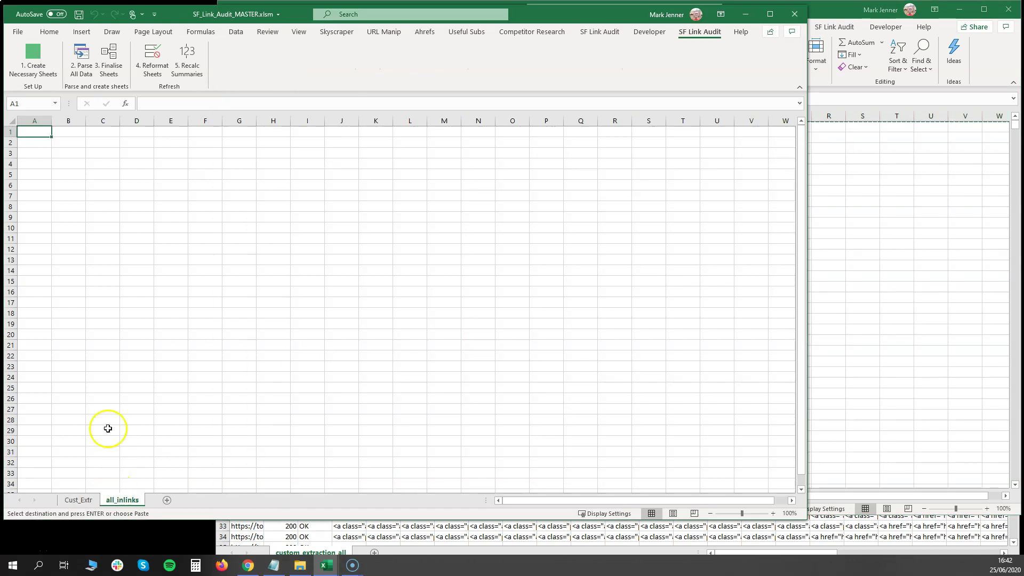
{"action": "left_click", "coordinate": [12, 122]}
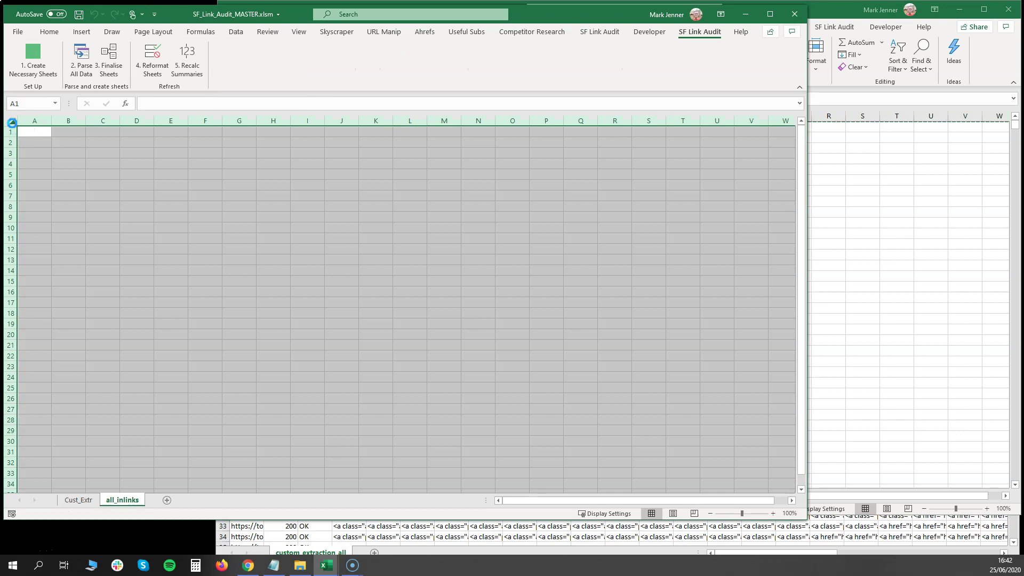
{"action": "key", "text": "ctrl+v"}
{"action": "left_click", "coordinate": [165, 291]}
Switch the master workbook to the Cust_Extr sheet and close all_inlinks.csv without keeping the clipboard data.
{"action": "left_click", "coordinate": [78, 499]}
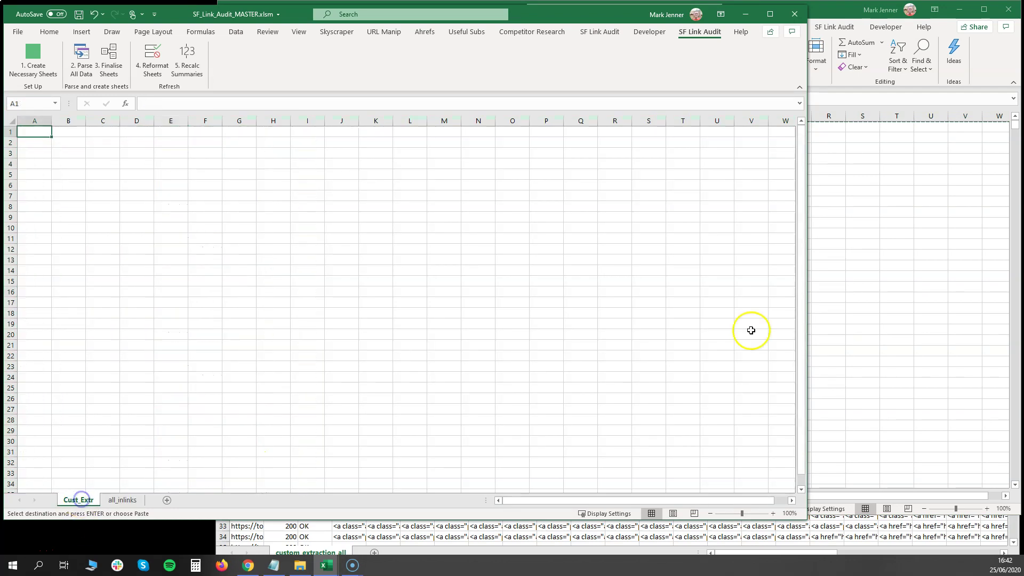
{"action": "left_click", "coordinate": [839, 304]}
{"action": "left_click", "coordinate": [1010, 16]}
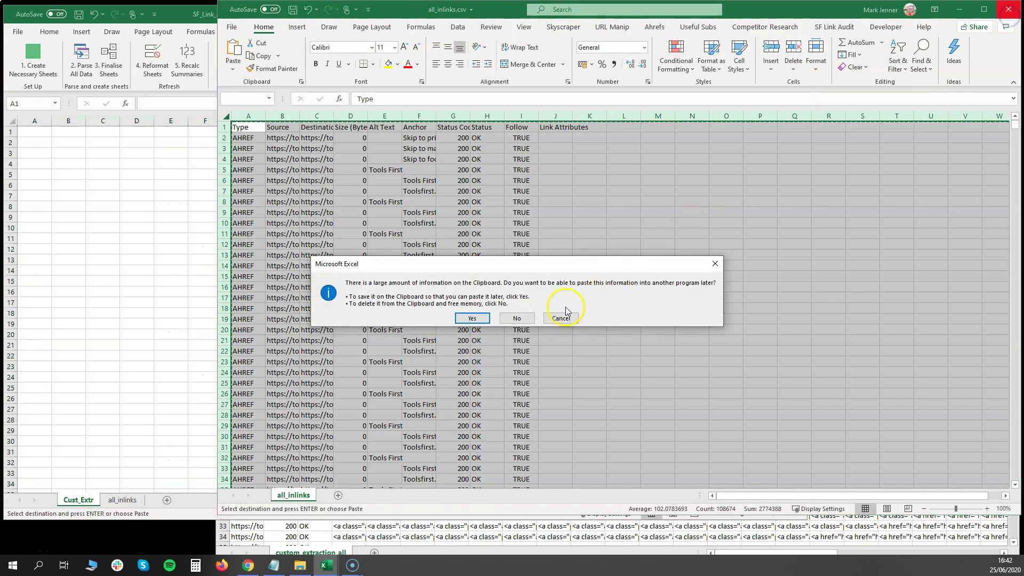
{"action": "left_click", "coordinate": [517, 318]}
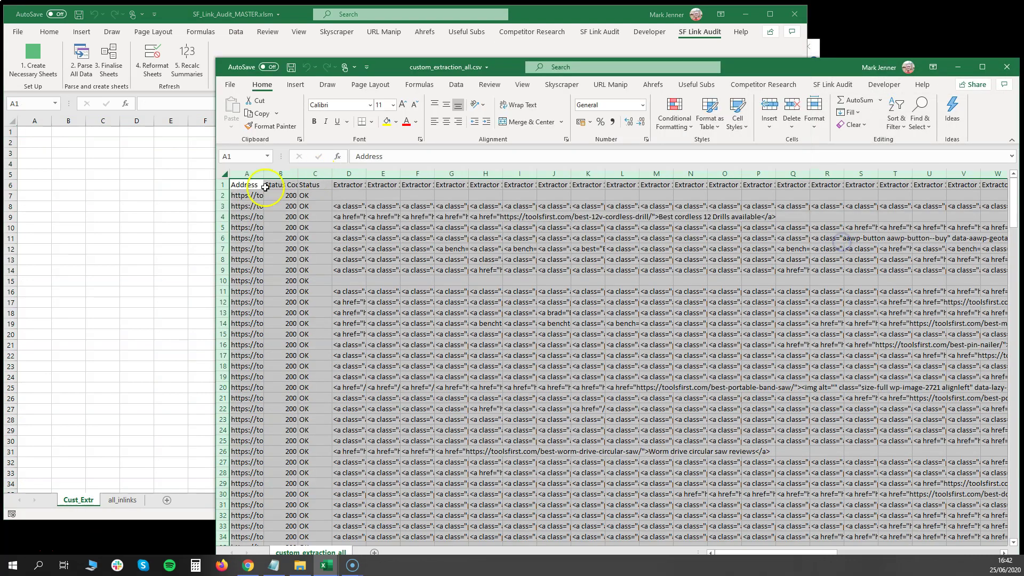
Copy all data from custom_extraction_all.csv into the Cust_Extr sheet of the master workbook.
{"action": "key", "text": "ctrl+c"}
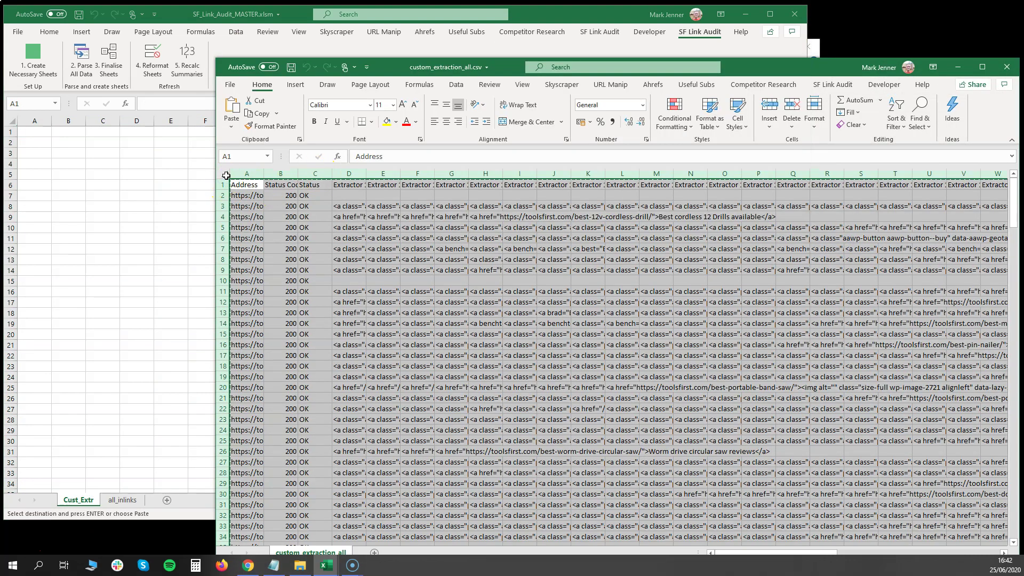
{"action": "left_click", "coordinate": [14, 121]}
{"action": "left_click", "coordinate": [13, 121]}
{"action": "key", "text": "ctrl+v"}
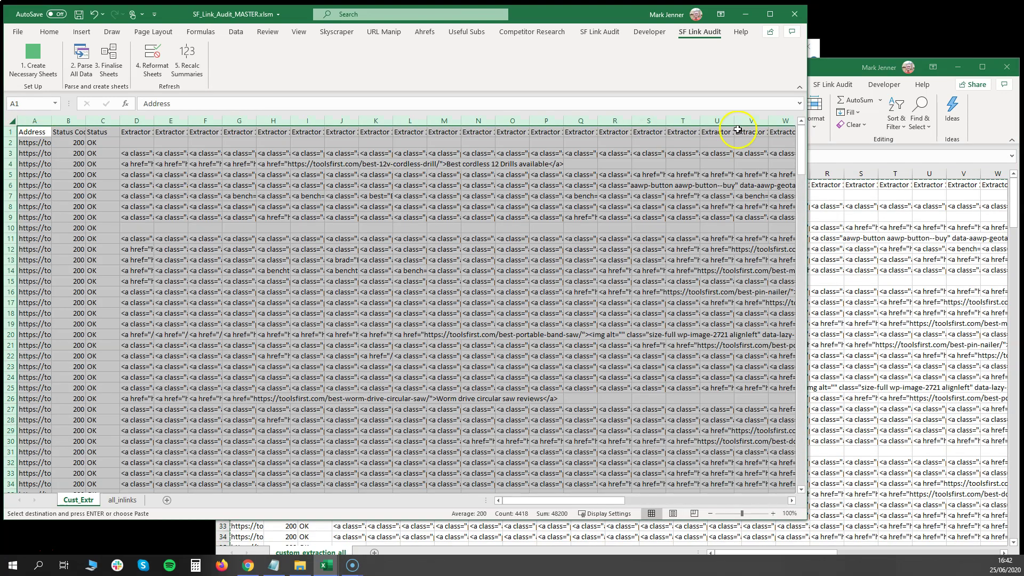
Close custom_extraction_all.csv without keeping the clipboard data, and maximize the SF_Link_Audit_MASTER workbook.
{"action": "left_click", "coordinate": [971, 73]}
{"action": "left_click", "coordinate": [1009, 67]}
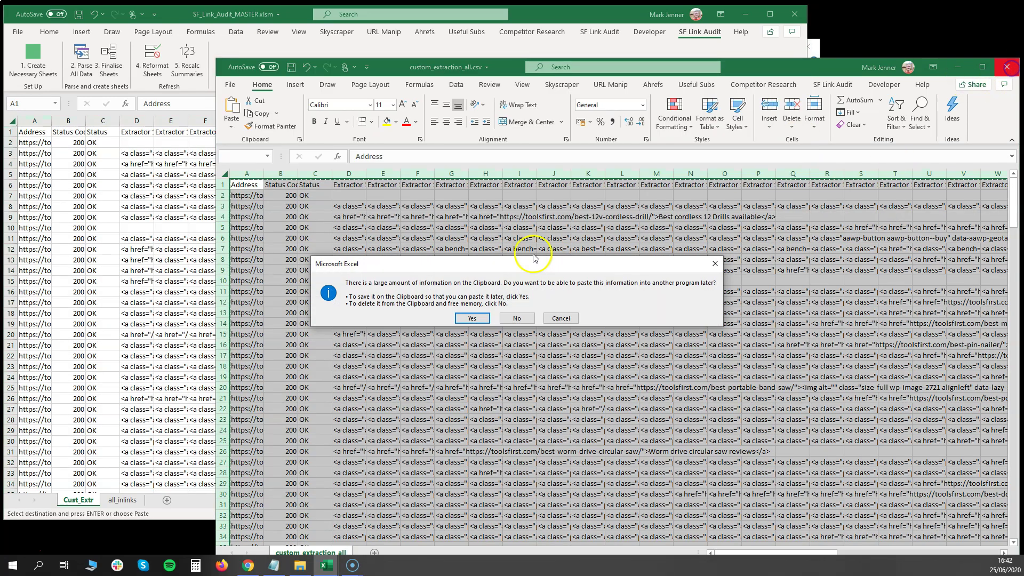
{"action": "left_click", "coordinate": [518, 318]}
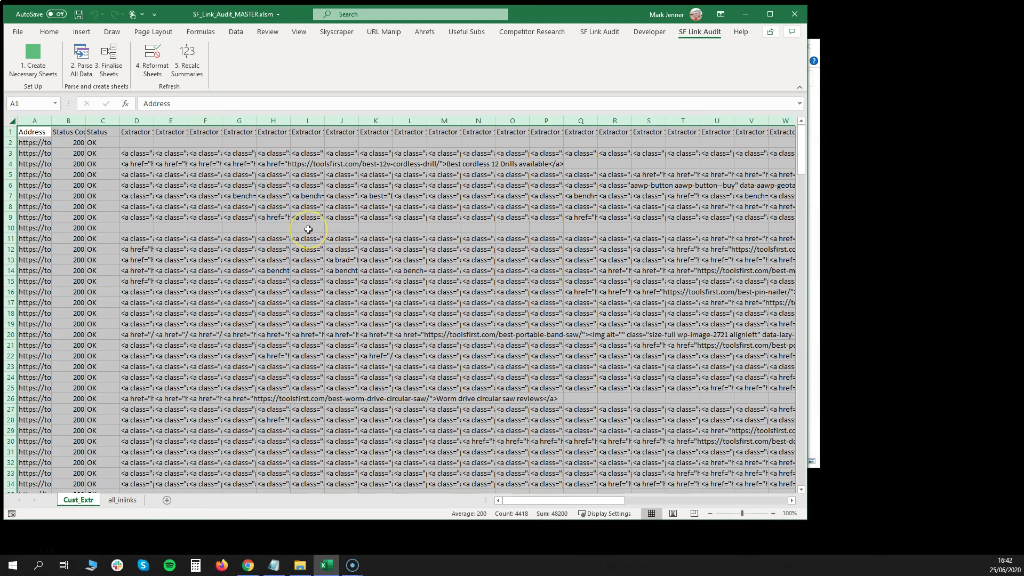
{"action": "left_click", "coordinate": [512, 291]}
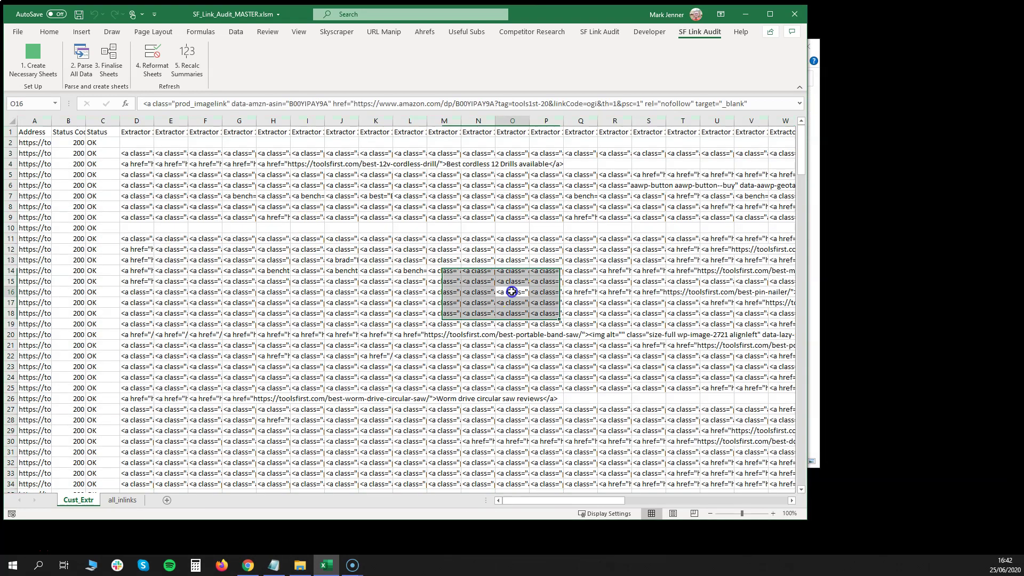
{"action": "left_click", "coordinate": [770, 14]}
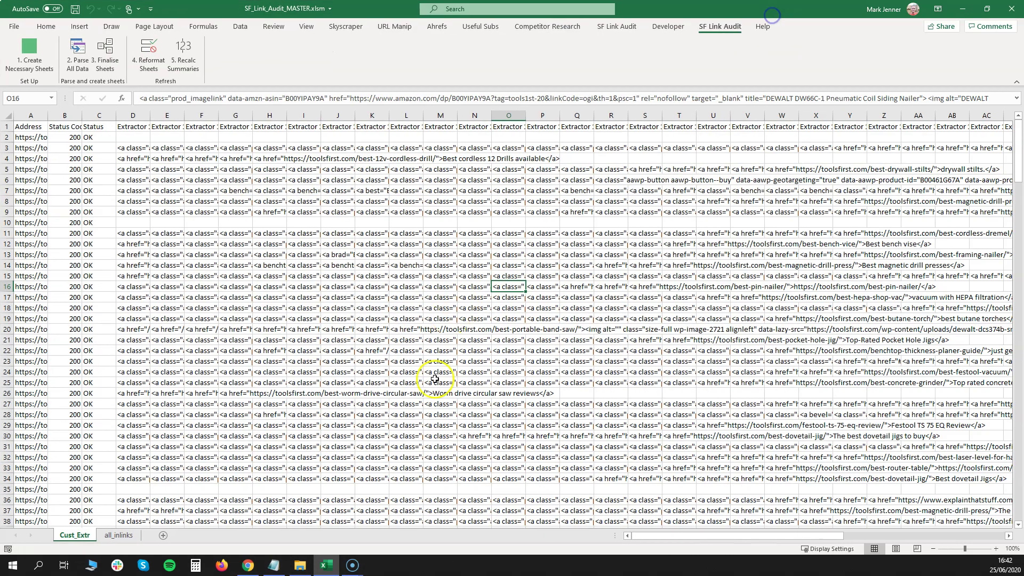
Check the pasted data in the Cust_Extr sheet and parse all data, confirming that both Screaming Frog exports are pasted in correctly.
{"action": "mouse_move", "coordinate": [693, 535]}
{"action": "left_mouse_down"}
{"action": "mouse_move", "coordinate": [857, 531]}
{"action": "mouse_move", "coordinate": [695, 533]}
{"action": "left_mouse_up"}
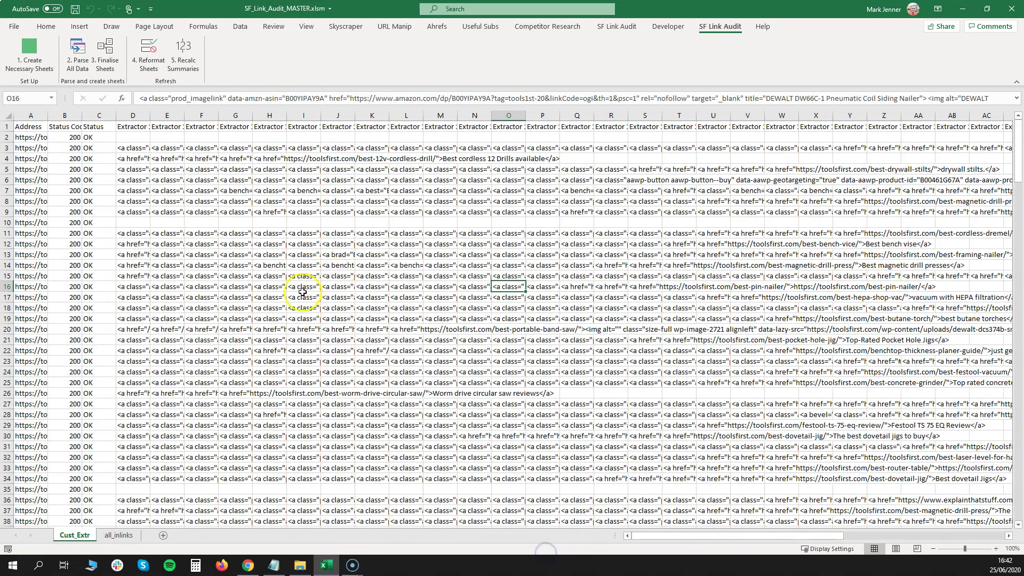
{"action": "scroll", "coordinate": [289, 259], "scroll_direction": "down", "scroll_amount": 7}
{"action": "scroll", "coordinate": [289, 259], "scroll_direction": "down", "scroll_amount": 20}
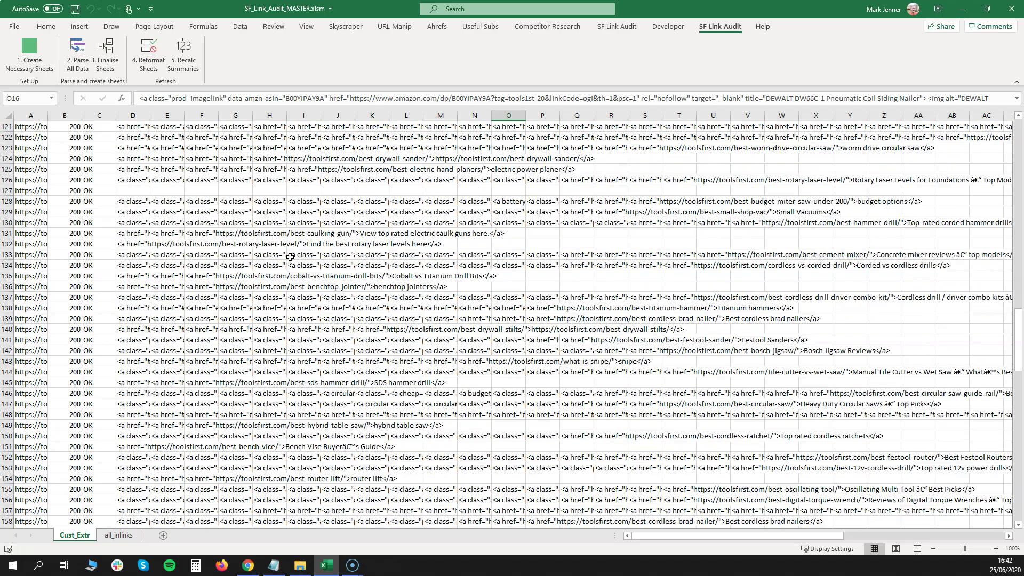
{"action": "scroll", "coordinate": [290, 257], "scroll_direction": "down", "scroll_amount": 8}
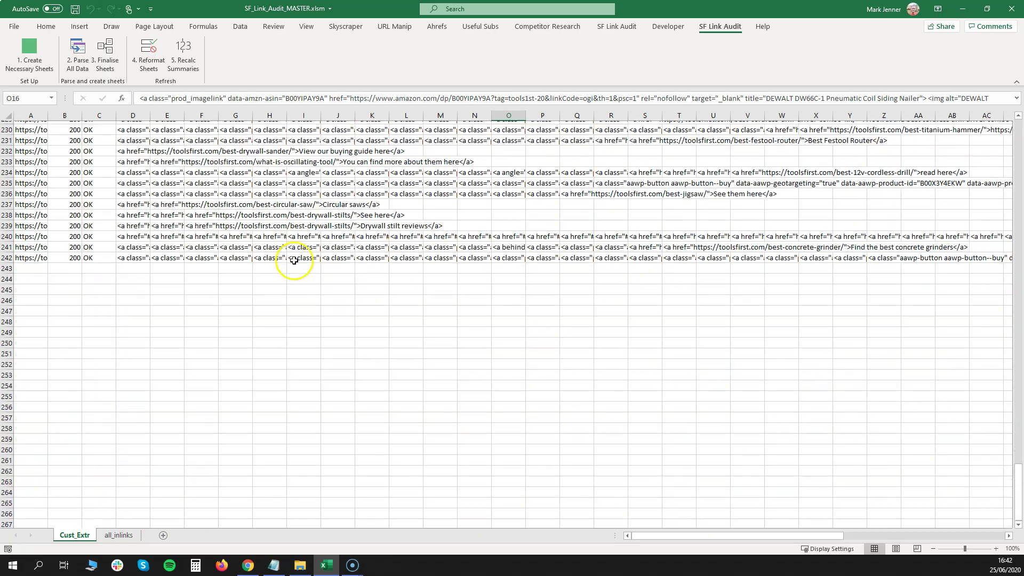
{"action": "scroll", "coordinate": [295, 263], "scroll_direction": "up", "scroll_amount": 20}
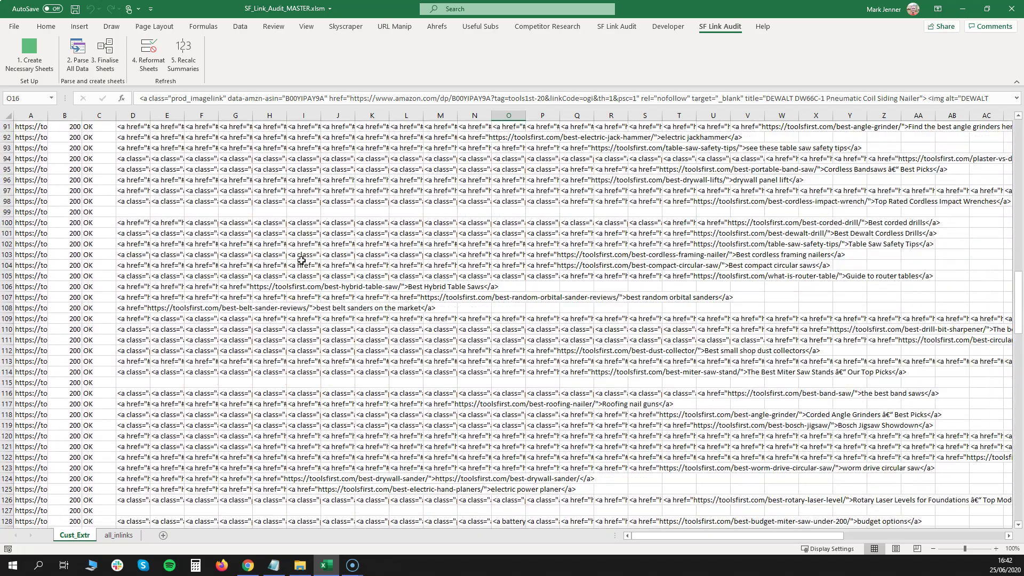
{"action": "scroll", "coordinate": [302, 262], "scroll_direction": "up", "scroll_amount": 17}
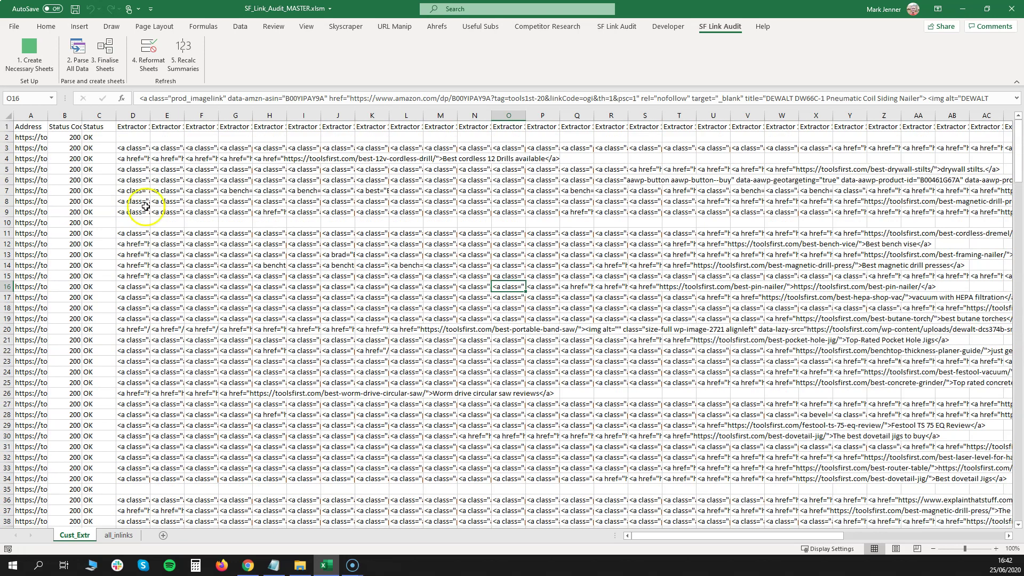
{"action": "left_click", "coordinate": [78, 54]}
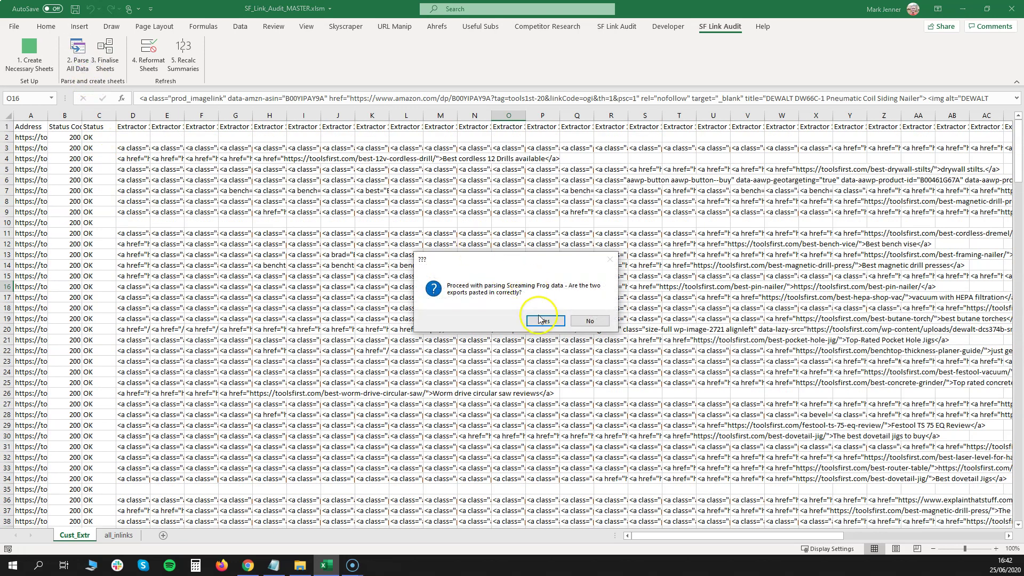
{"action": "left_click", "coordinate": [544, 320]}
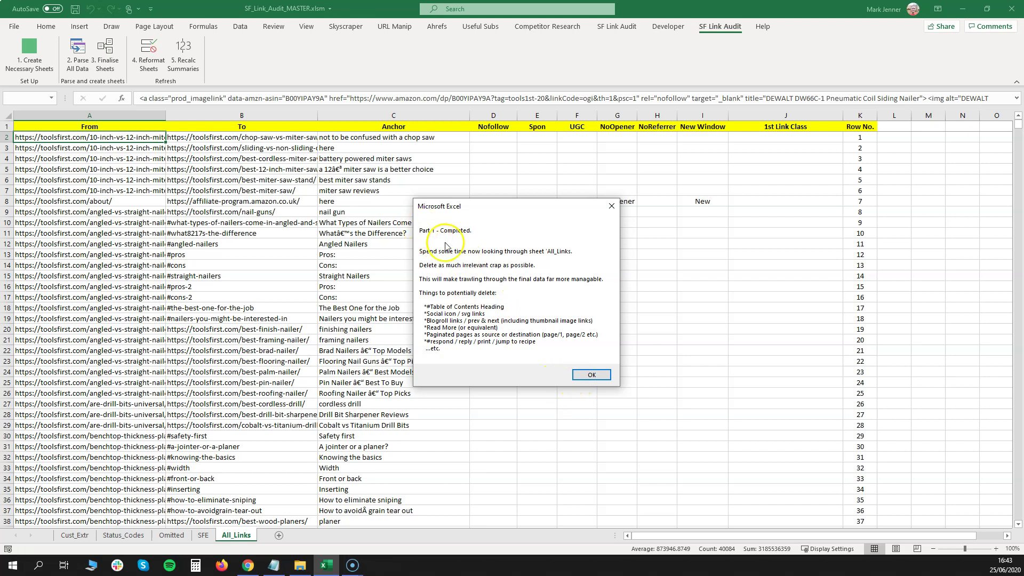
{"action": "left_click", "coordinate": [592, 376]}
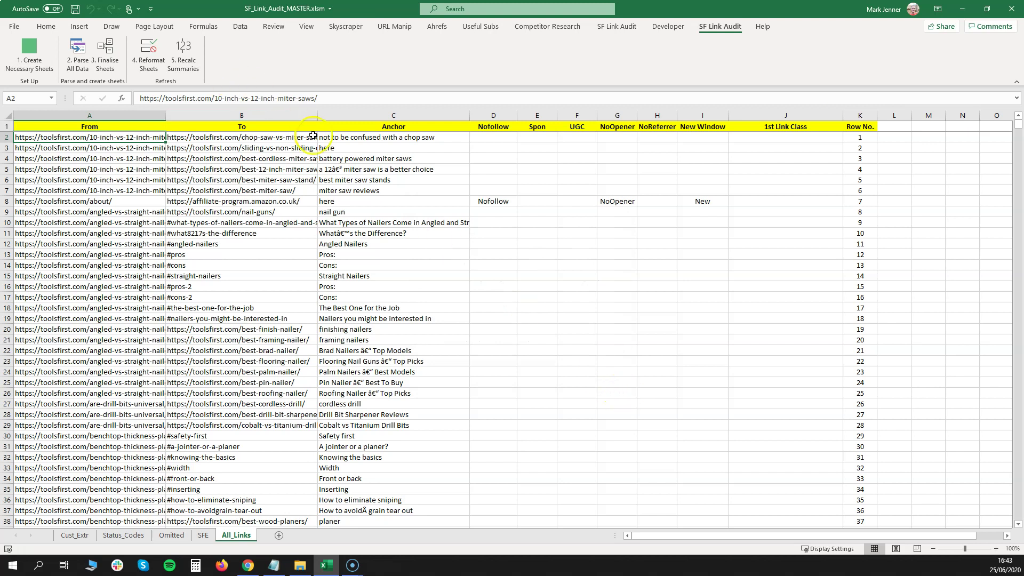
Sort the All_Links sheet by the To column in ascending order, expanding the selection to the adjacent columns.
{"action": "left_click", "coordinate": [288, 115]}
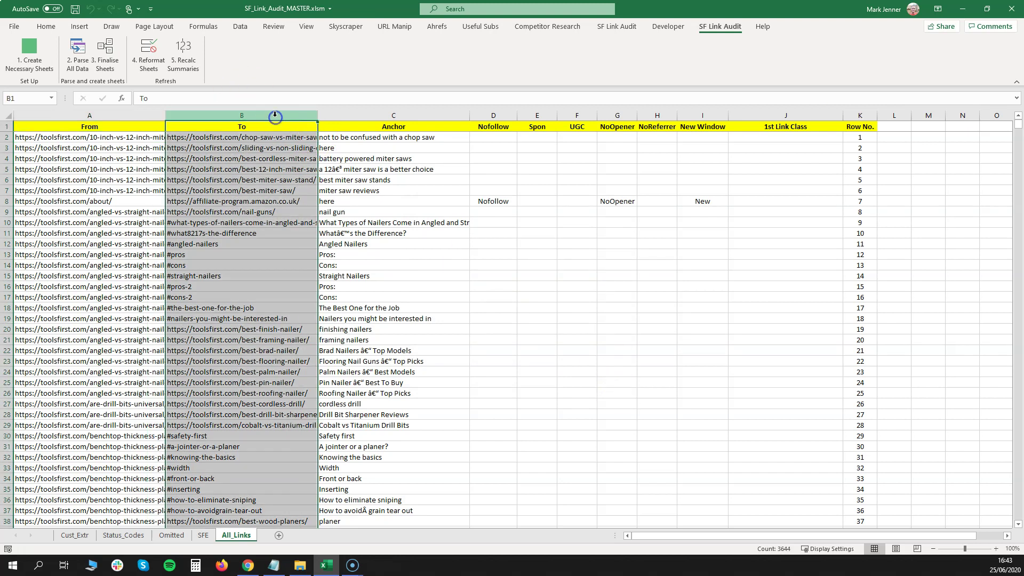
{"action": "left_click", "coordinate": [235, 28]}
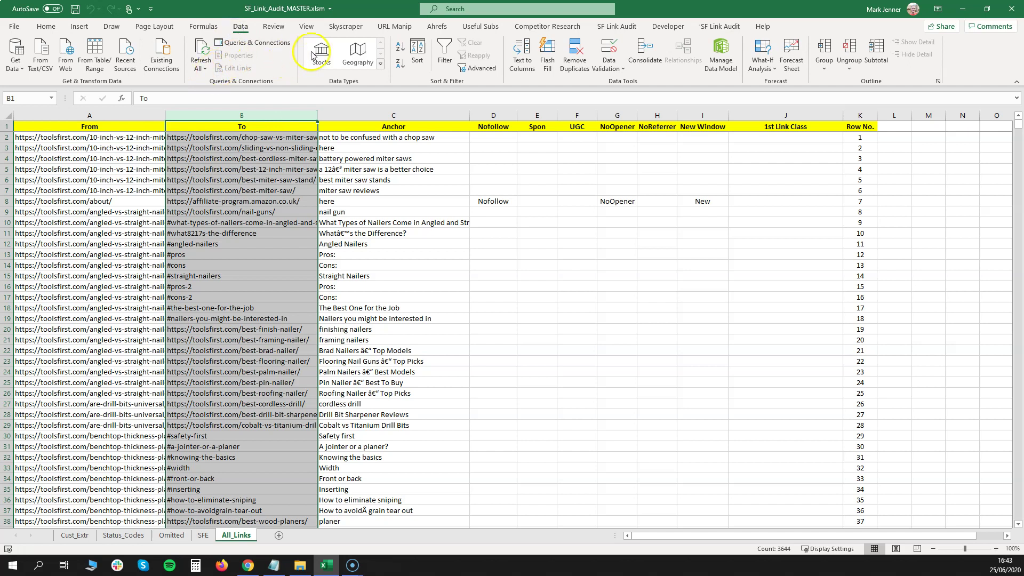
{"action": "left_click", "coordinate": [400, 47]}
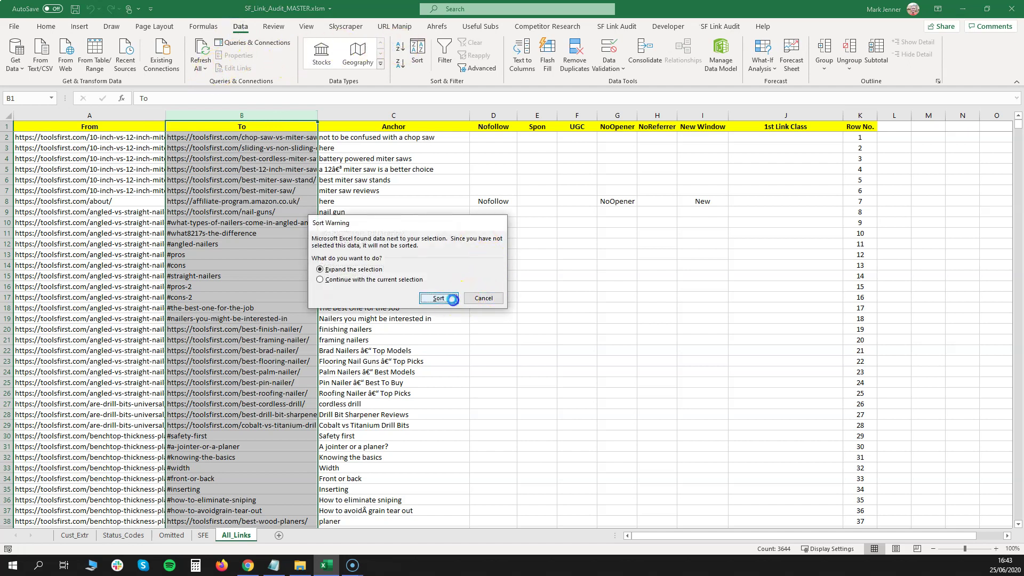
{"action": "left_click", "coordinate": [448, 296]}
Delete rows 6 to 391 of All_Links, which hold the links whose destination starts with #.
{"action": "left_click", "coordinate": [6, 180]}
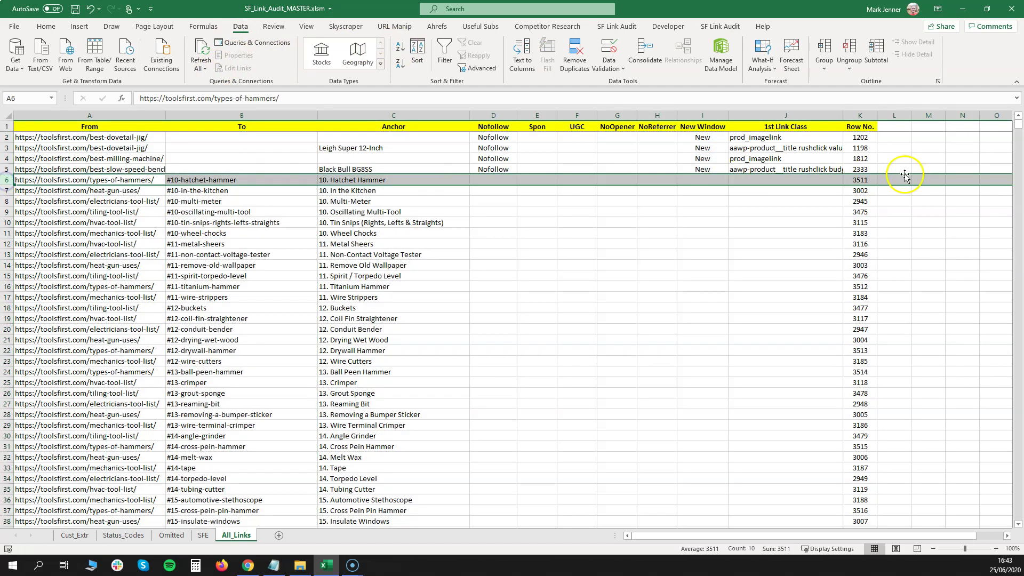
{"action": "left_click_drag", "start_coordinate": [1019, 122], "coordinate": [1019, 160]}
{"action": "scroll", "coordinate": [612, 278], "scroll_direction": "down", "scroll_amount": 12}
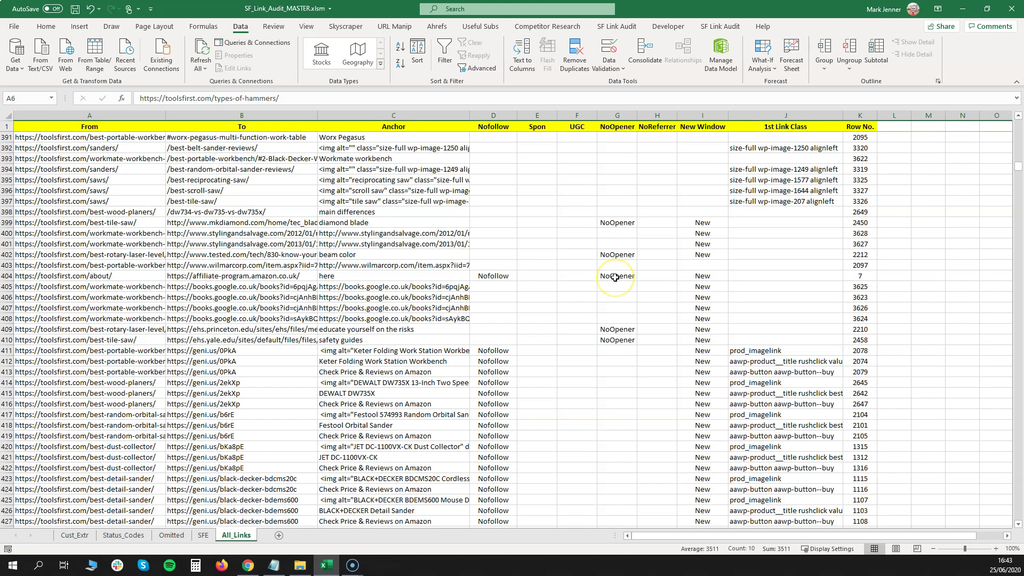
{"action": "scroll", "coordinate": [611, 278], "scroll_direction": "up", "scroll_amount": 4}
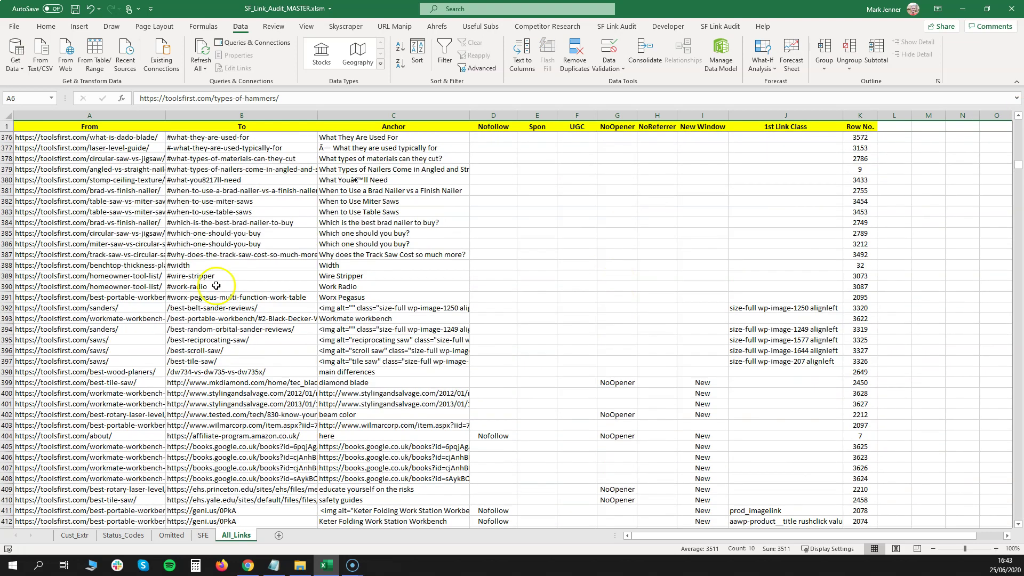
{"action": "left_click", "coordinate": [7, 297], "text": "shift"}
{"action": "right_click", "coordinate": [7, 298]}
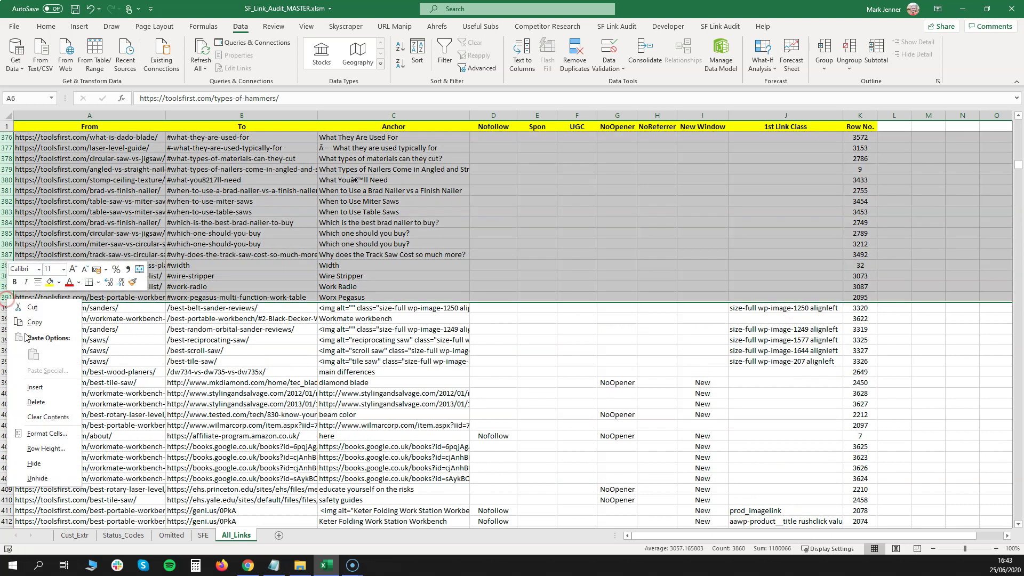
{"action": "left_click", "coordinate": [22, 405]}
{"action": "scroll", "coordinate": [185, 302], "scroll_direction": "up", "scroll_amount": 5}
{"action": "left_click", "coordinate": [185, 301]}
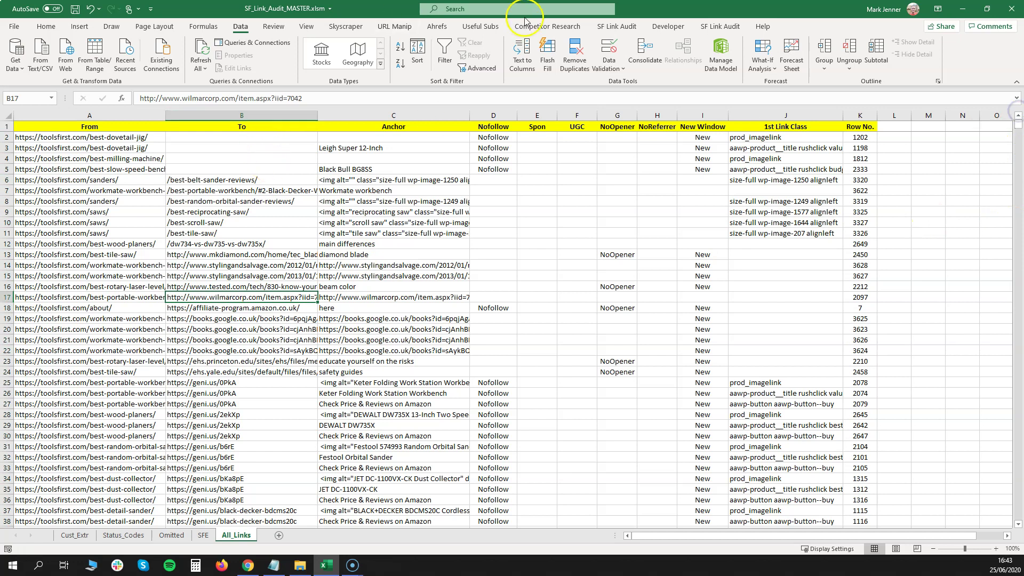
Finalise the SF Link Audit sheets, agreeing to finish the internal linking audit.
{"action": "left_click", "coordinate": [710, 26]}
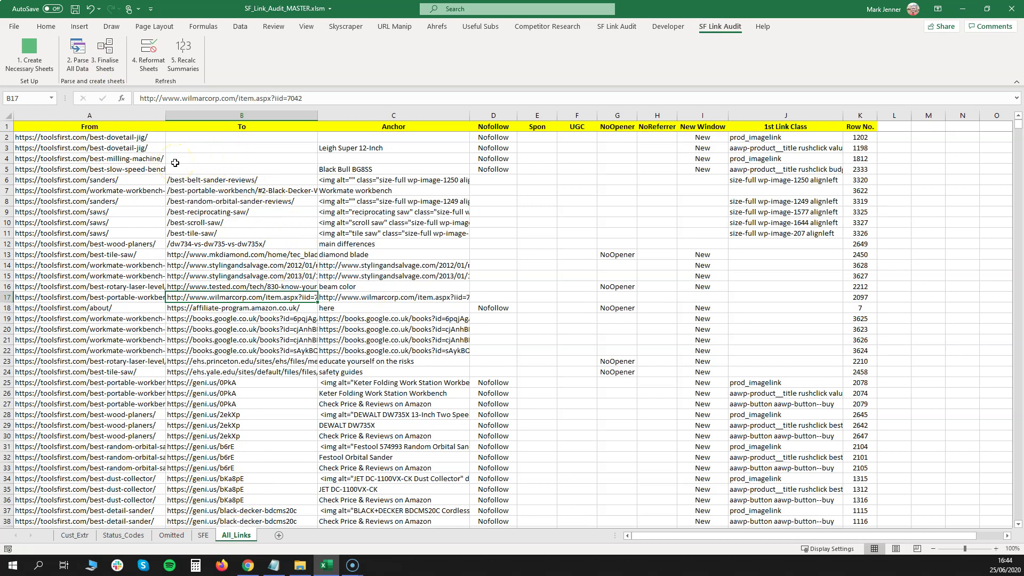
{"action": "left_click", "coordinate": [111, 60]}
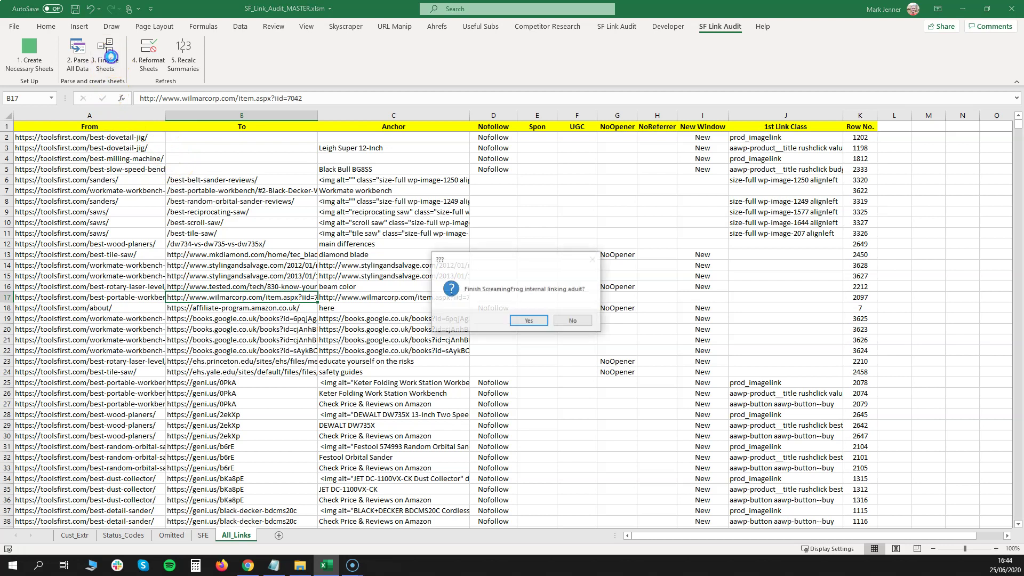
{"action": "left_click", "coordinate": [540, 319]}
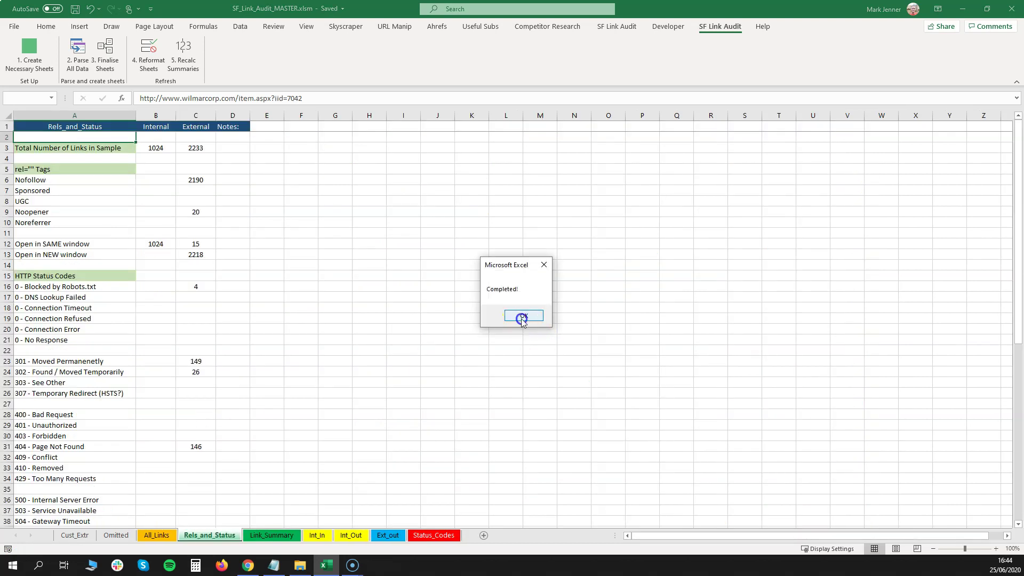
{"action": "left_click", "coordinate": [523, 317]}
Examine the status codes of the links listed in the Status_Codes sheet, and look over the Int_In and Int_Out sheets.
{"action": "left_click", "coordinate": [223, 536]}
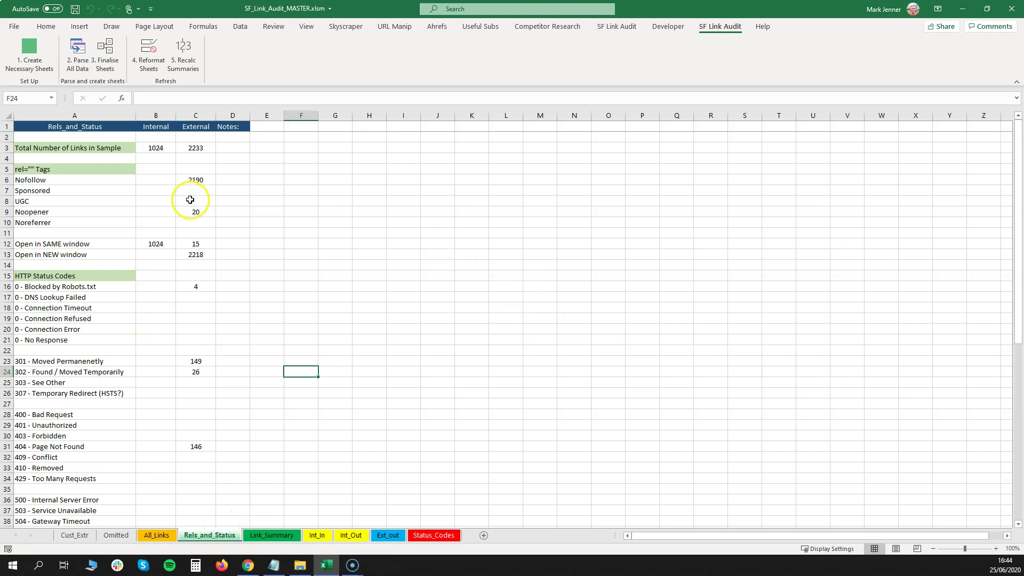
{"action": "left_click", "coordinate": [434, 535]}
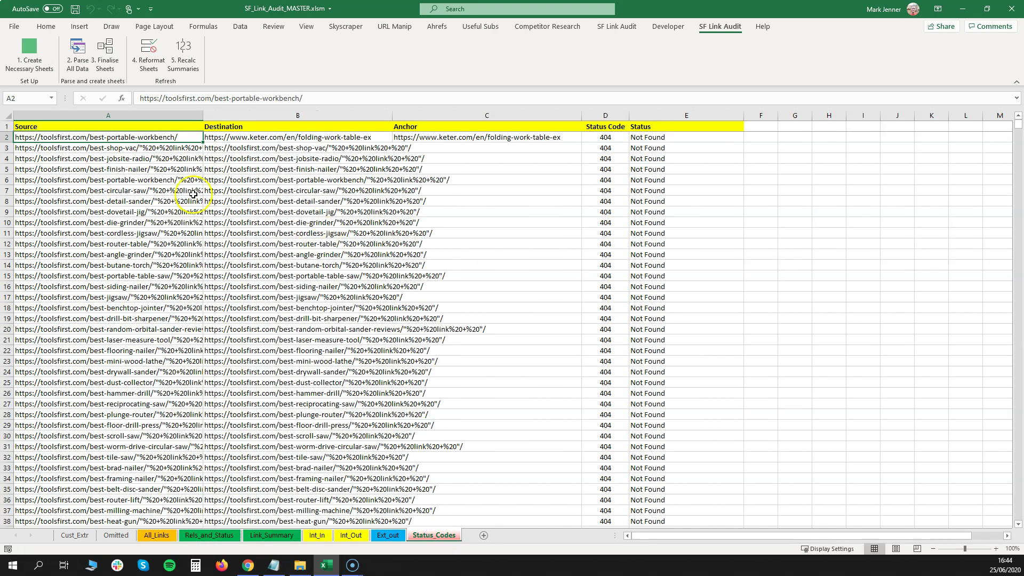
{"action": "left_click_drag", "start_coordinate": [606, 137], "coordinate": [715, 441]}
{"action": "scroll", "coordinate": [903, 418], "scroll_direction": "down", "scroll_amount": 20}
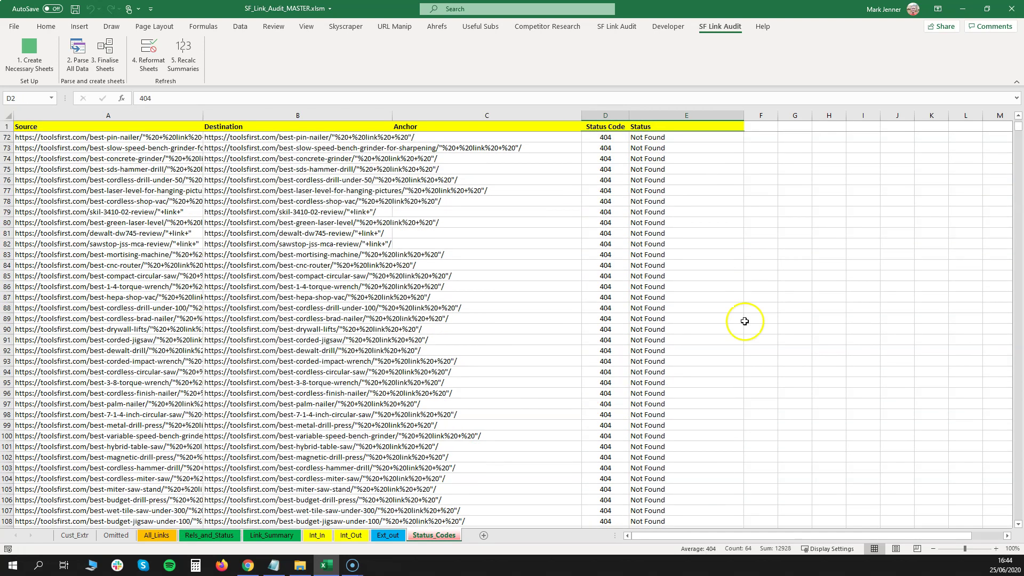
{"action": "mouse_move", "coordinate": [1019, 127]}
{"action": "left_mouse_down"}
{"action": "mouse_move", "coordinate": [1020, 141]}
{"action": "mouse_move", "coordinate": [1020, 131]}
{"action": "left_mouse_up"}
{"action": "scroll", "coordinate": [734, 276], "scroll_direction": "up", "scroll_amount": 3}
{"action": "scroll", "coordinate": [733, 277], "scroll_direction": "up", "scroll_amount": 20}
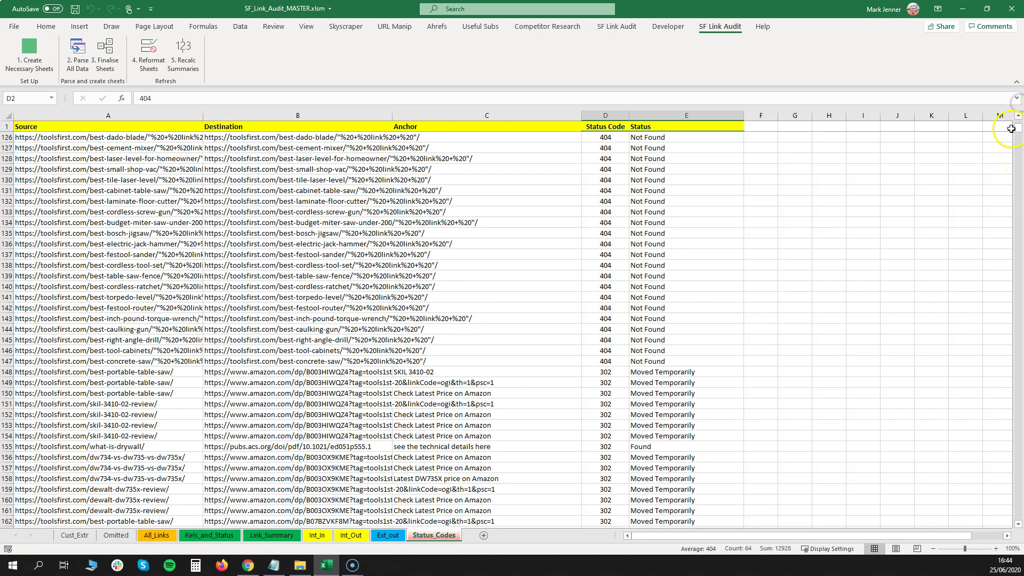
{"action": "scroll", "coordinate": [1022, 134], "scroll_direction": "up", "scroll_amount": 20}
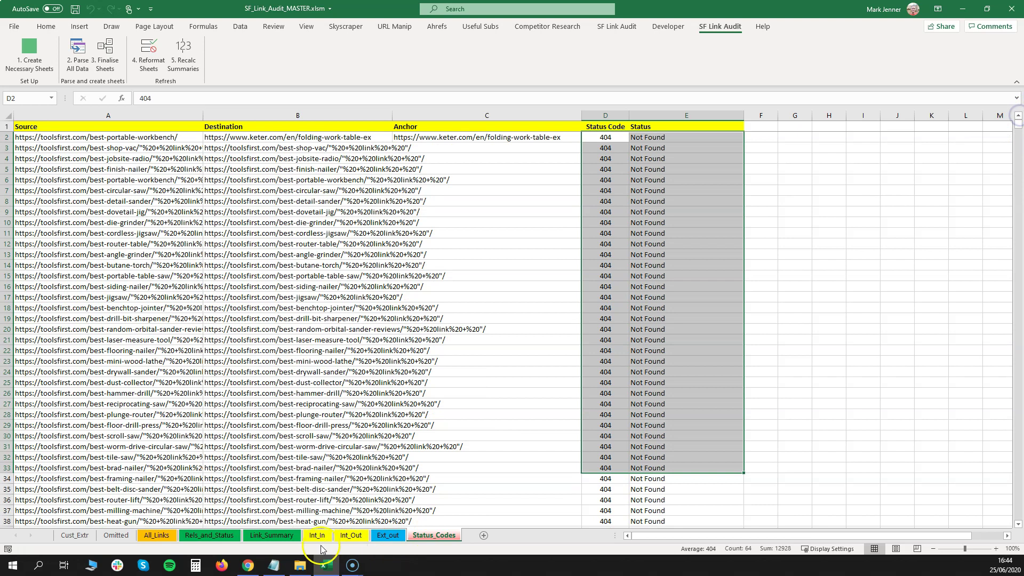
{"action": "left_click", "coordinate": [319, 535]}
{"action": "left_click", "coordinate": [347, 535]}
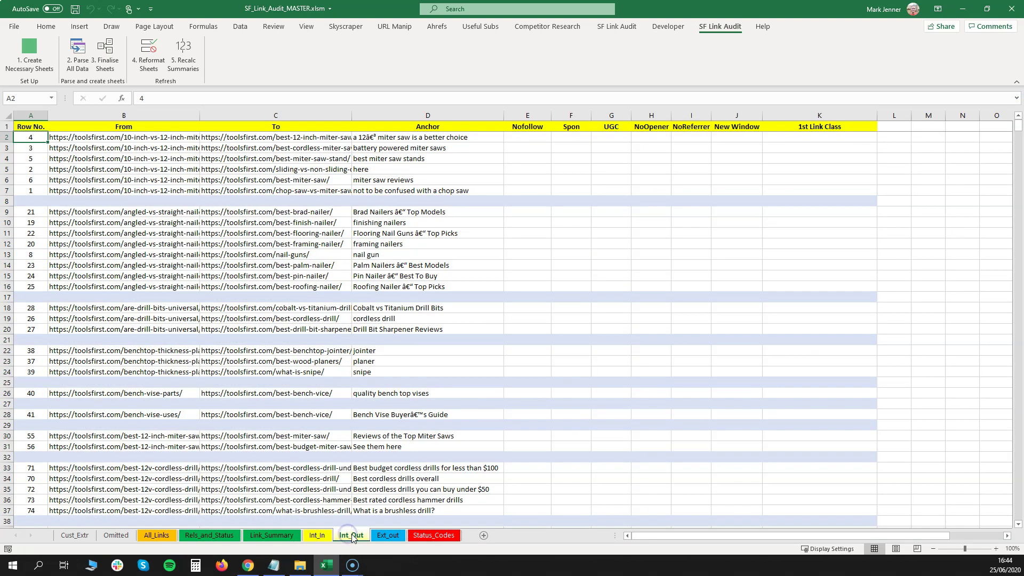
Review the internal and external link totals, rel tag counts and same/new window counts on the Rels_and_Status sheet.
{"action": "left_click", "coordinate": [210, 535]}
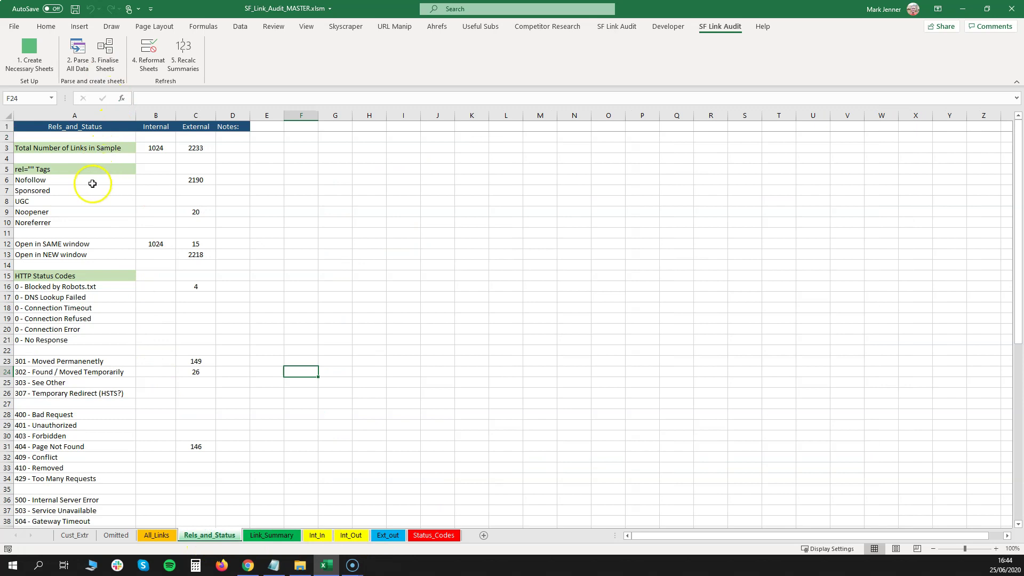
{"action": "left_click", "coordinate": [159, 148]}
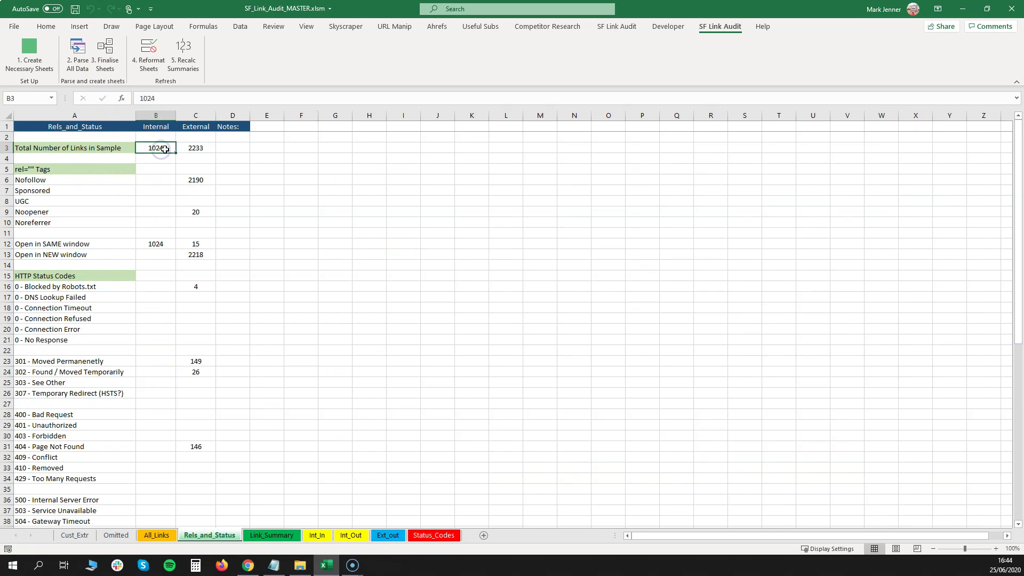
{"action": "left_click", "coordinate": [198, 149]}
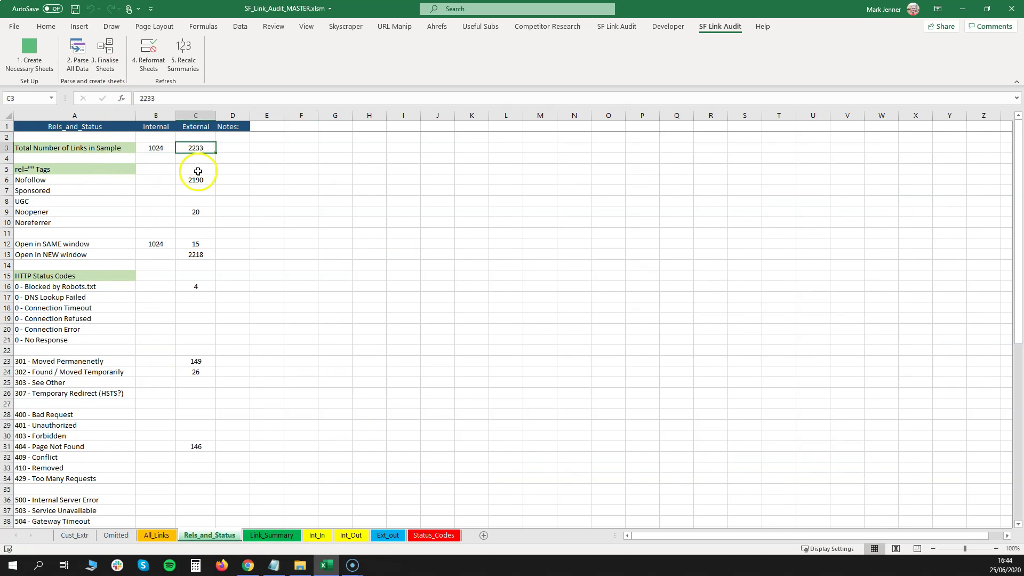
{"action": "left_click_drag", "start_coordinate": [155, 180], "coordinate": [186, 178]}
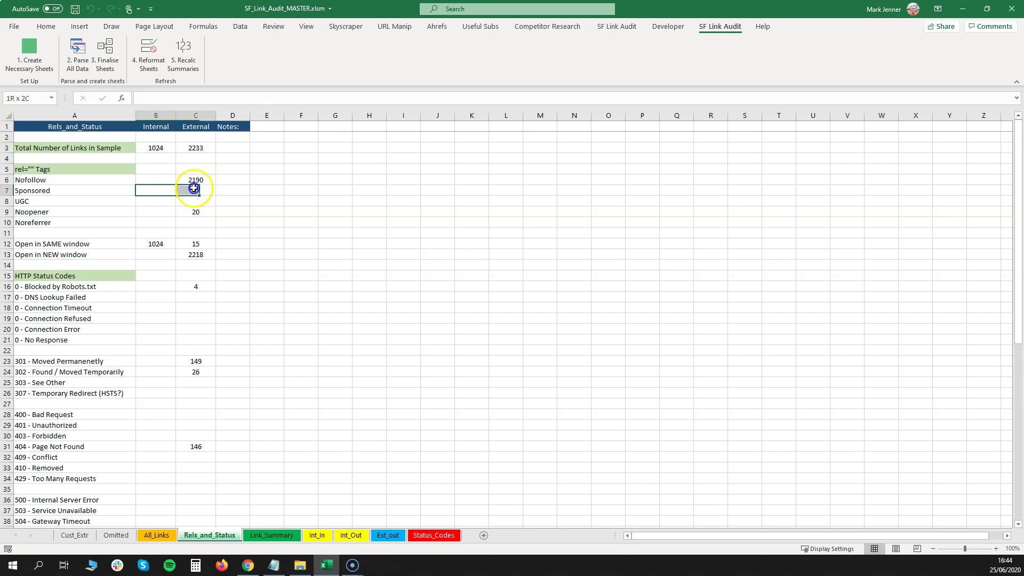
{"action": "left_click", "coordinate": [161, 212]}
{"action": "left_click_drag", "start_coordinate": [162, 211], "coordinate": [197, 208]}
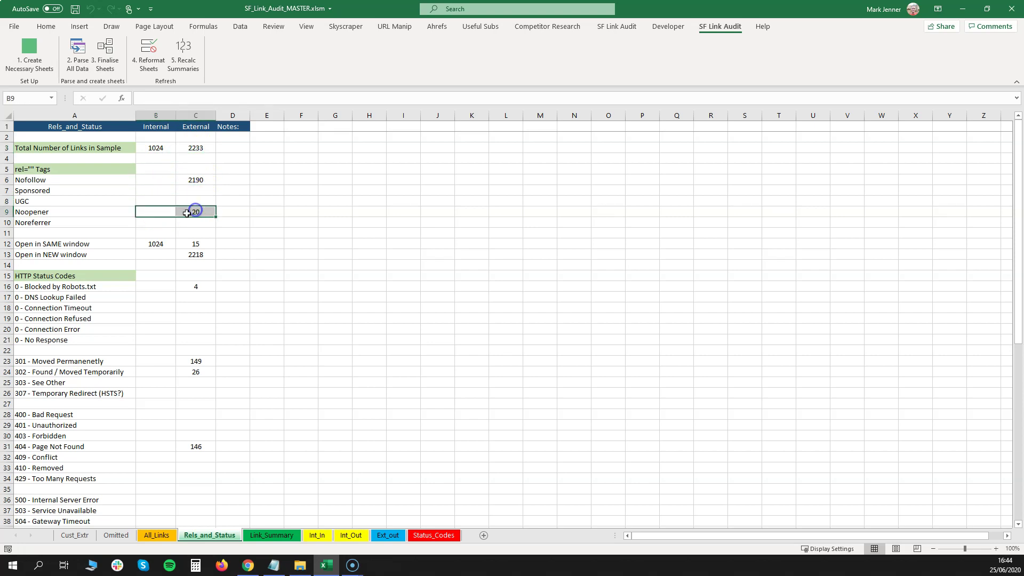
{"action": "left_click_drag", "start_coordinate": [153, 247], "coordinate": [194, 255]}
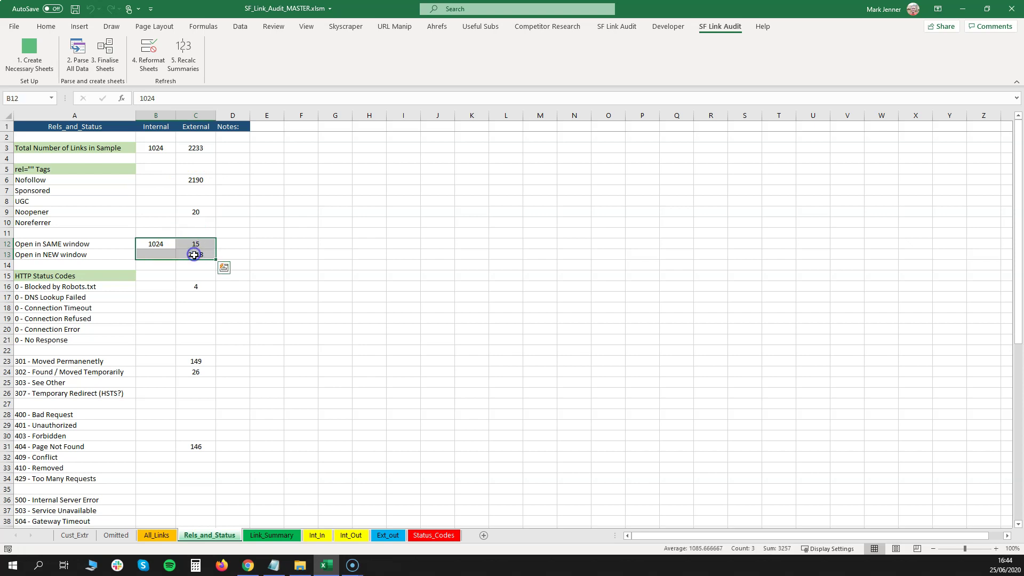
Review the HTTP status code counts on the Rels_and_Status sheet, focusing on the 301 to 307 redirect rows.
{"action": "left_click", "coordinate": [315, 232]}
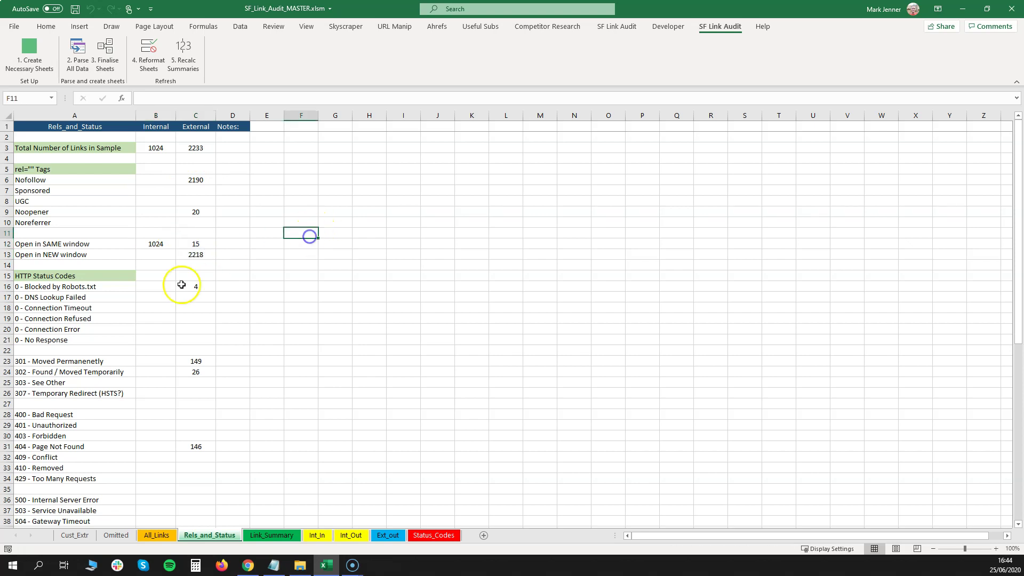
{"action": "scroll", "coordinate": [164, 288], "scroll_direction": "down", "scroll_amount": 2}
{"action": "scroll", "coordinate": [164, 287], "scroll_direction": "down", "scroll_amount": 1}
{"action": "left_click_drag", "start_coordinate": [197, 179], "coordinate": [207, 284]}
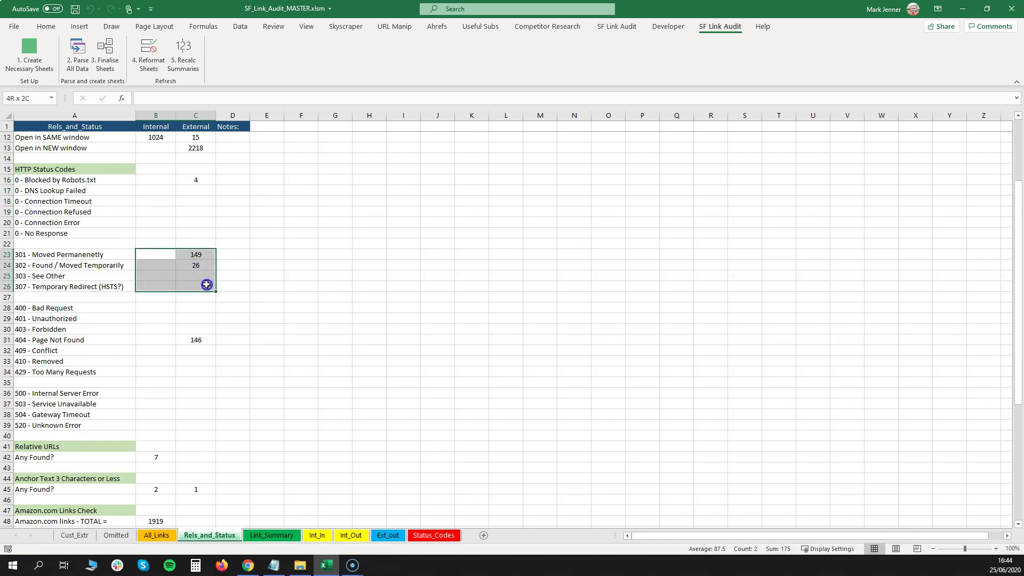
{"action": "right_click", "coordinate": [197, 275]}
{"action": "scroll", "coordinate": [176, 297], "scroll_direction": "up", "scroll_amount": 3}
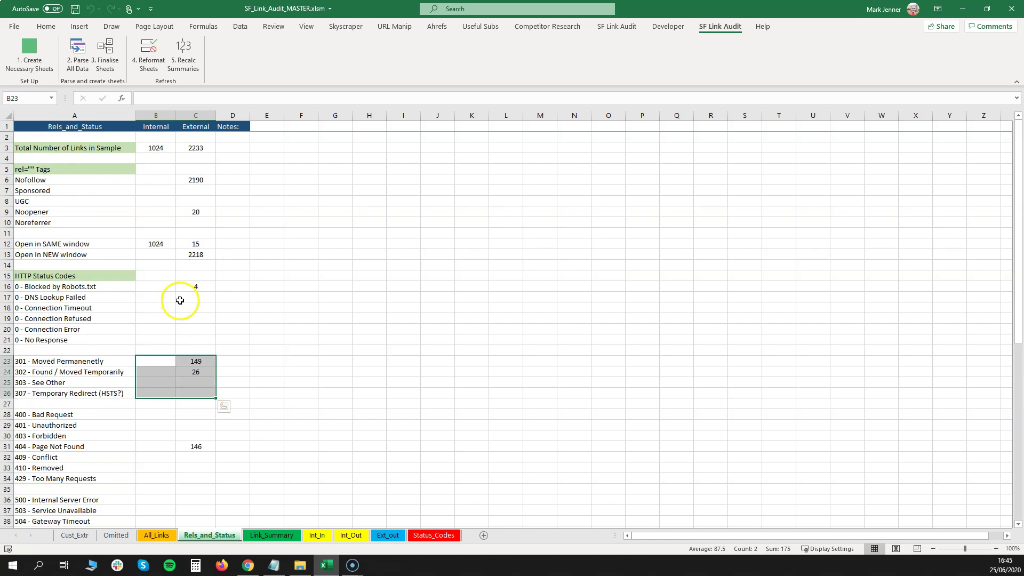
Check the internal link total against the same-window and new-window counts, and look over the Int_In and Int_Out sheets.
{"action": "left_click", "coordinate": [159, 147]}
{"action": "left_click", "coordinate": [155, 243]}
{"action": "left_click", "coordinate": [155, 255]}
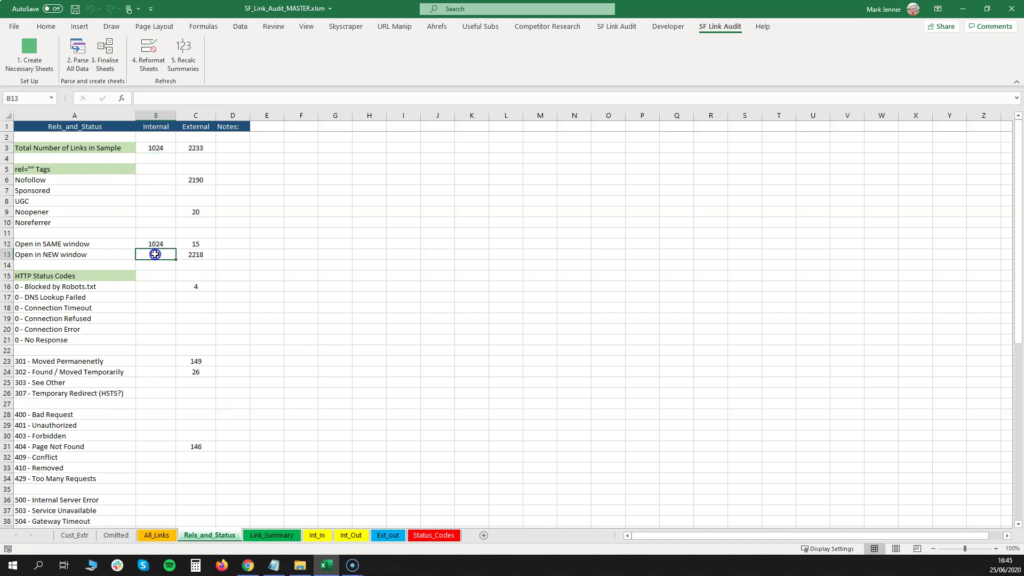
{"action": "left_click_drag", "start_coordinate": [155, 255], "coordinate": [87, 258]}
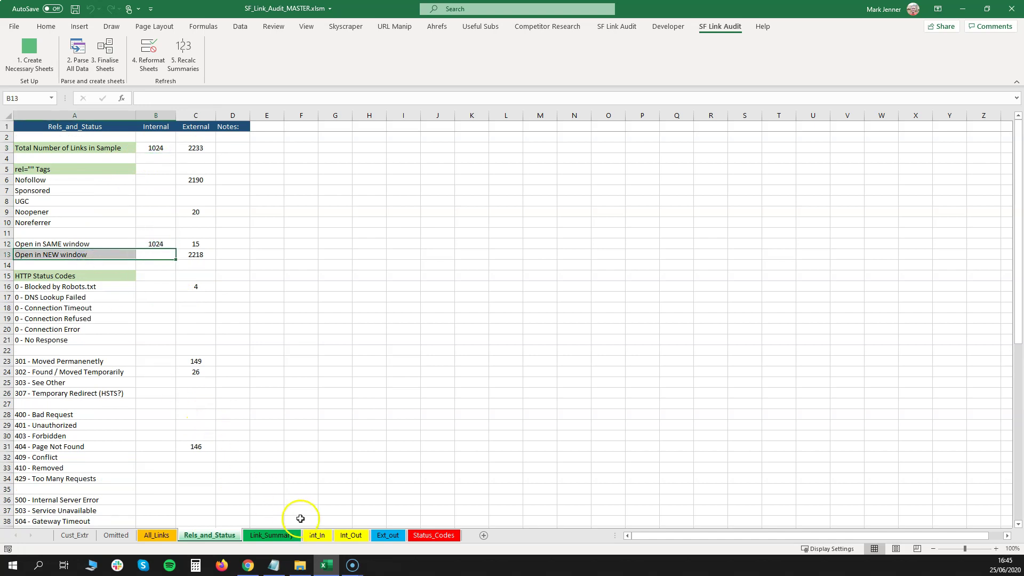
{"action": "left_click", "coordinate": [318, 537]}
{"action": "left_click", "coordinate": [348, 537]}
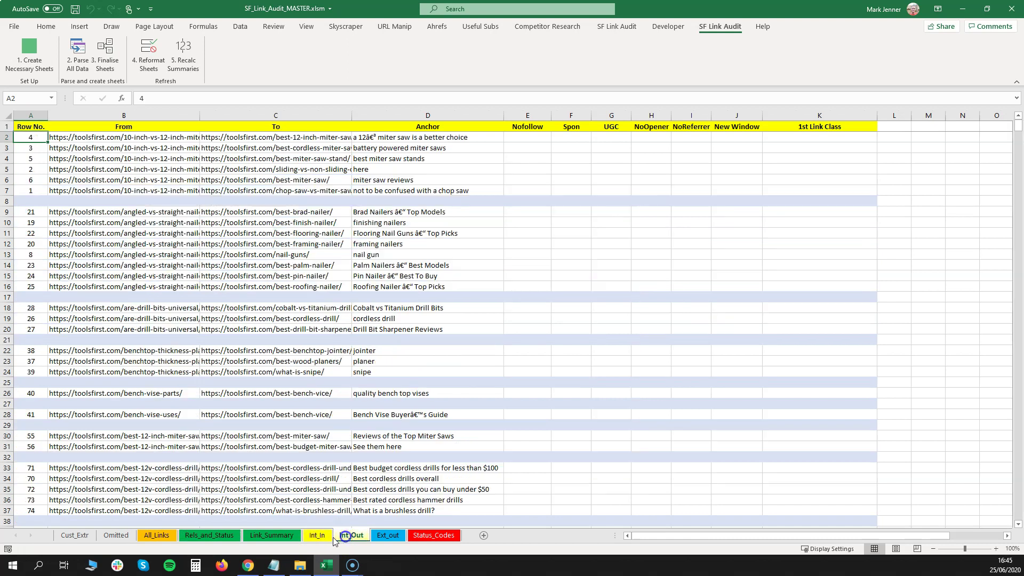
{"action": "left_click", "coordinate": [319, 537]}
{"action": "left_click", "coordinate": [210, 536]}
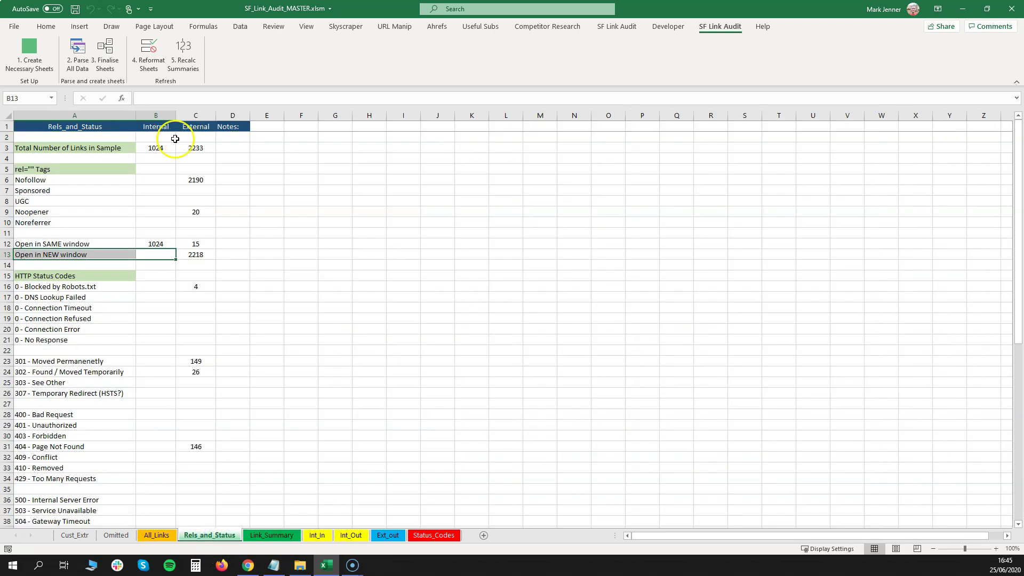
Check the external link total and same-window count, and examine the Nofollow and New Window columns on the Ext_out sheet.
{"action": "left_click", "coordinate": [199, 148]}
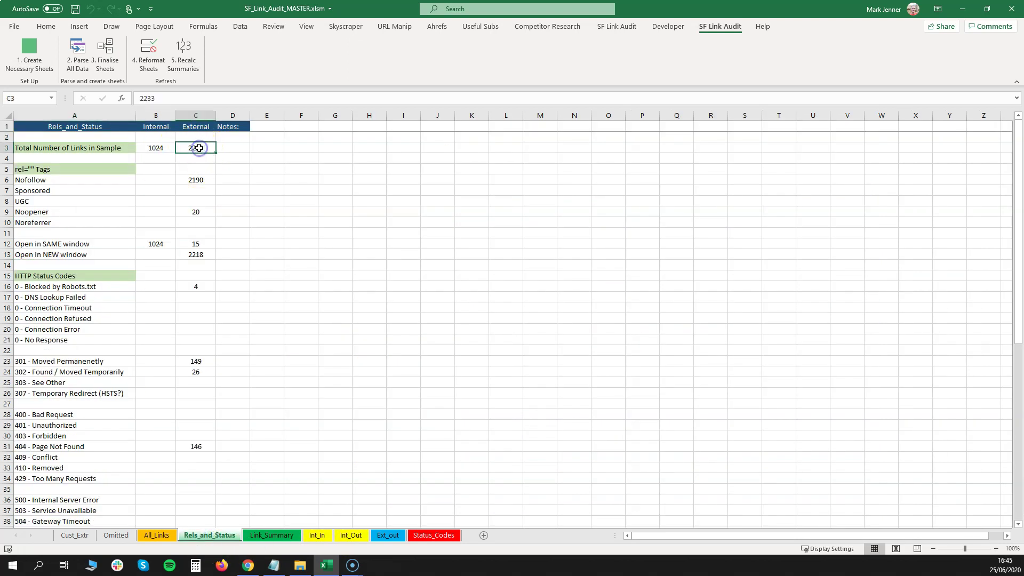
{"action": "left_click", "coordinate": [199, 246]}
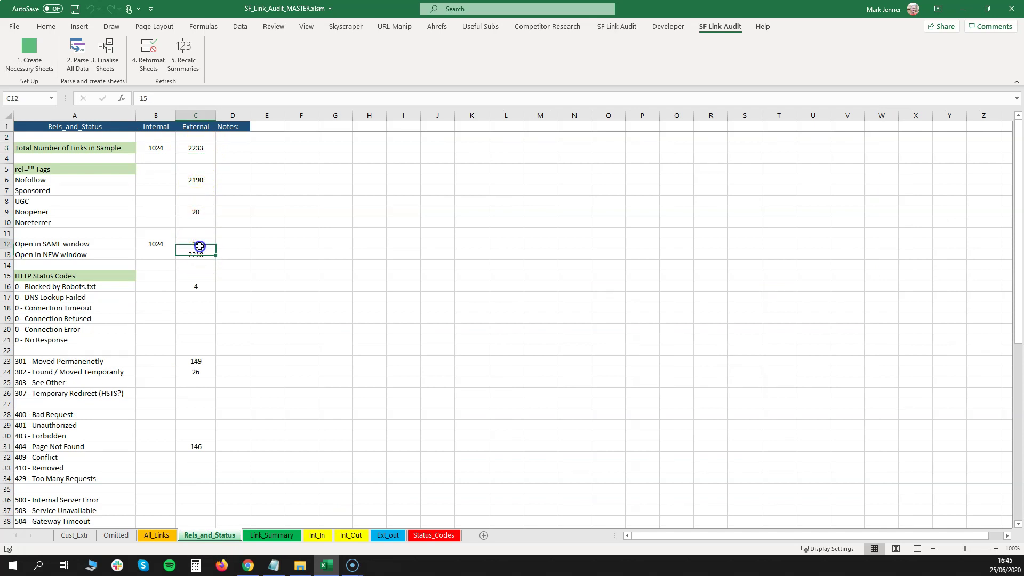
{"action": "left_click", "coordinate": [388, 535]}
{"action": "left_click", "coordinate": [526, 178]}
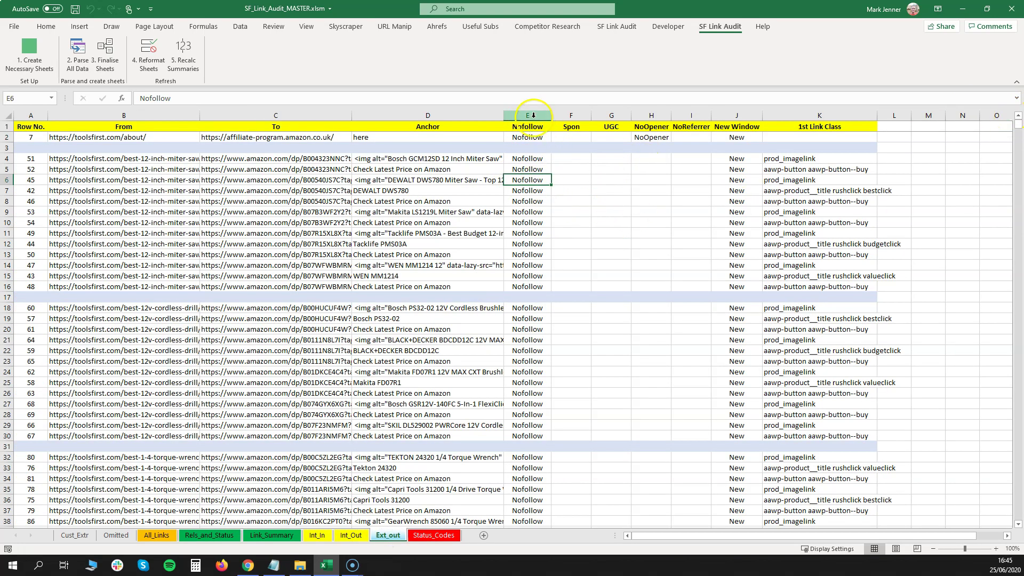
{"action": "scroll", "coordinate": [534, 269], "scroll_direction": "down", "scroll_amount": 2}
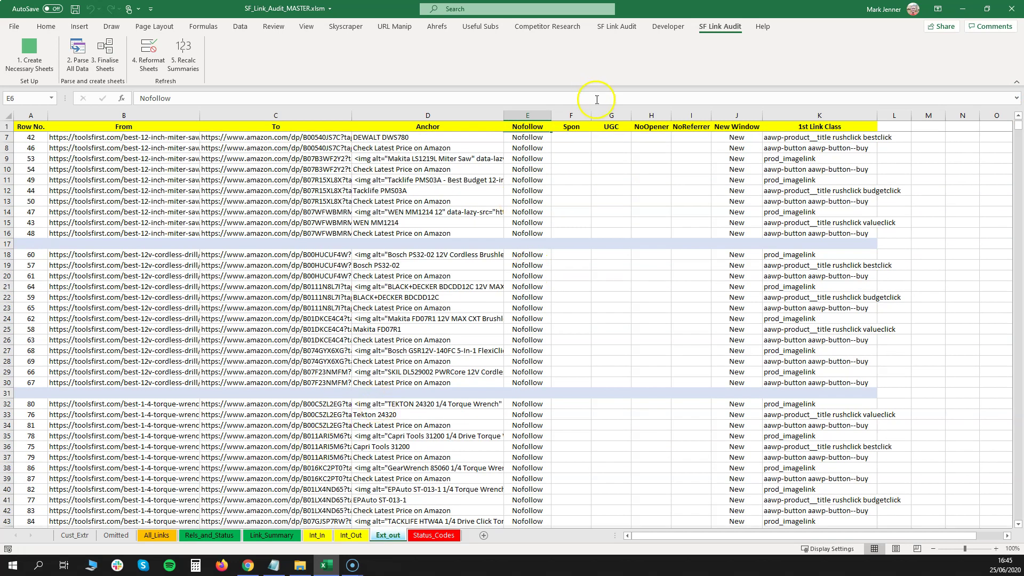
{"action": "scroll", "coordinate": [487, 222], "scroll_direction": "up", "scroll_amount": 2}
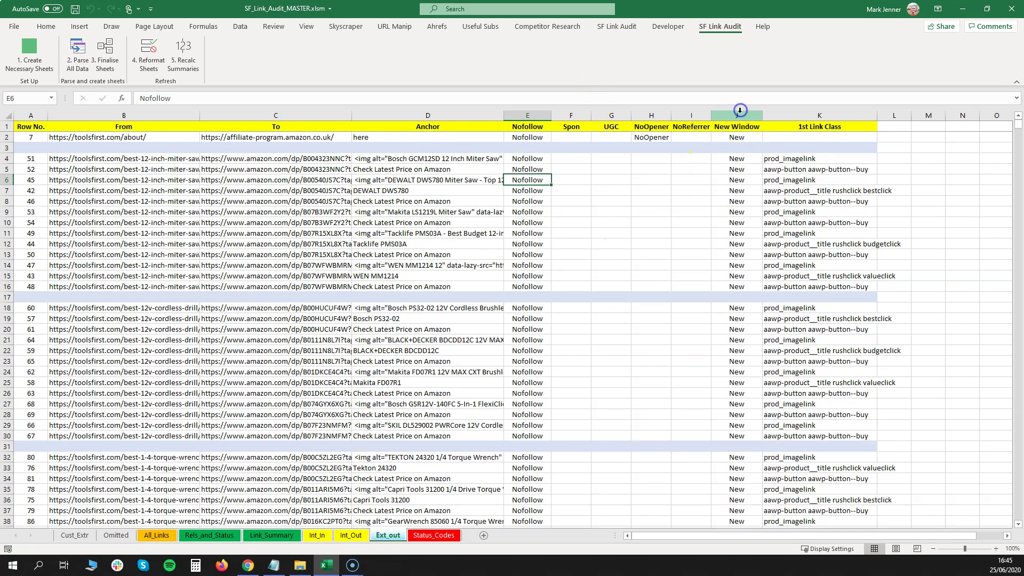
{"action": "left_click", "coordinate": [737, 115]}
{"action": "scroll", "coordinate": [723, 228], "scroll_direction": "down", "scroll_amount": 2}
{"action": "scroll", "coordinate": [723, 227], "scroll_direction": "up", "scroll_amount": 2}
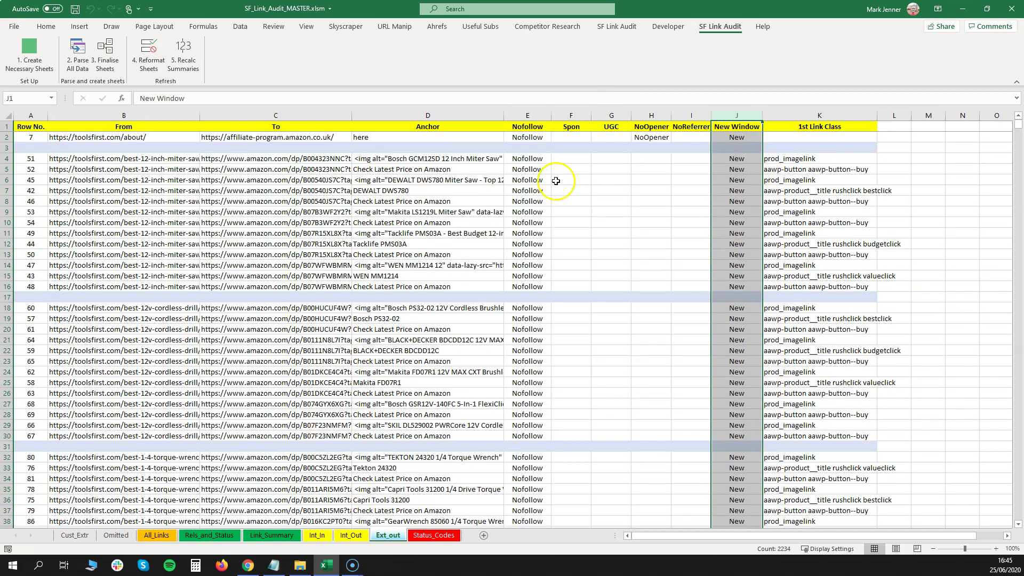
Filter the New Window column of Ext_out to show only blanks, excluding the New entries.
{"action": "left_click", "coordinate": [240, 26]}
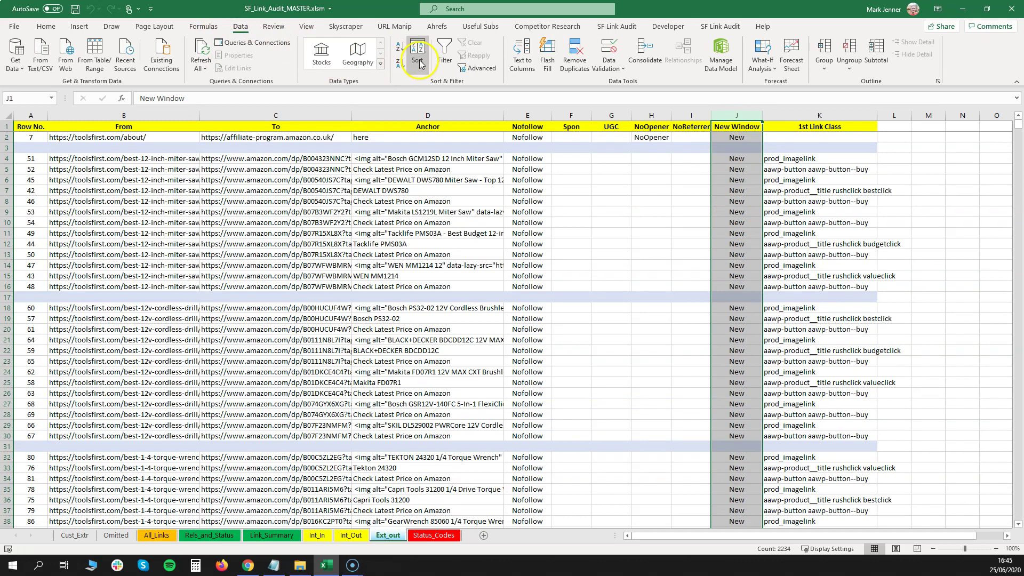
{"action": "left_click", "coordinate": [445, 56]}
{"action": "left_click", "coordinate": [758, 127]}
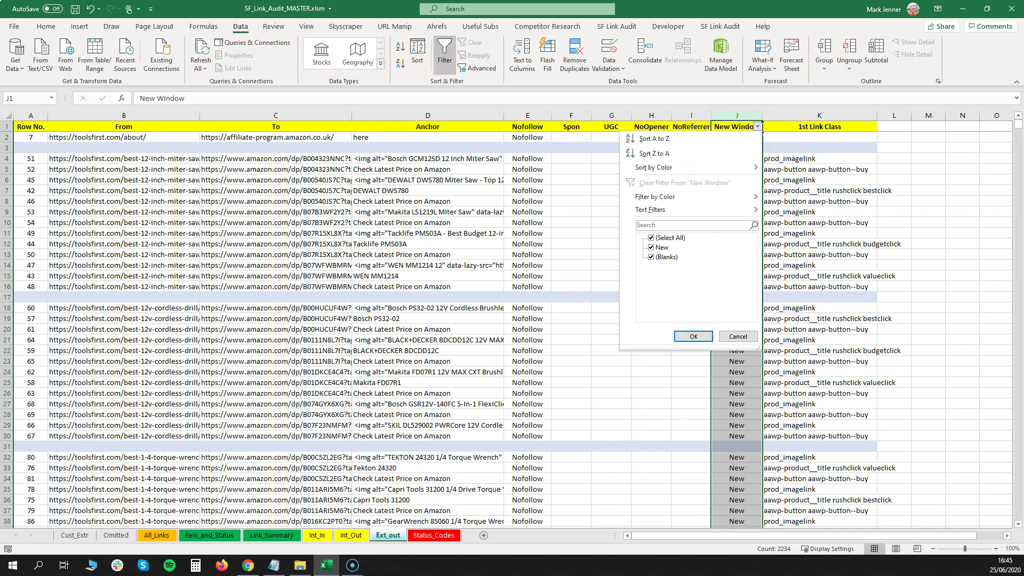
{"action": "left_click", "coordinate": [650, 247]}
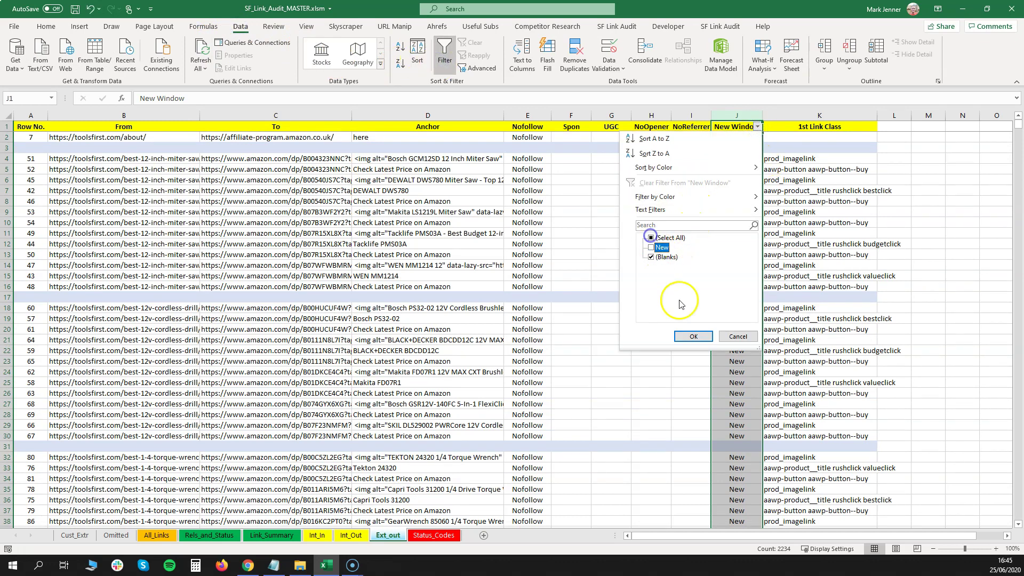
{"action": "left_click", "coordinate": [694, 337]}
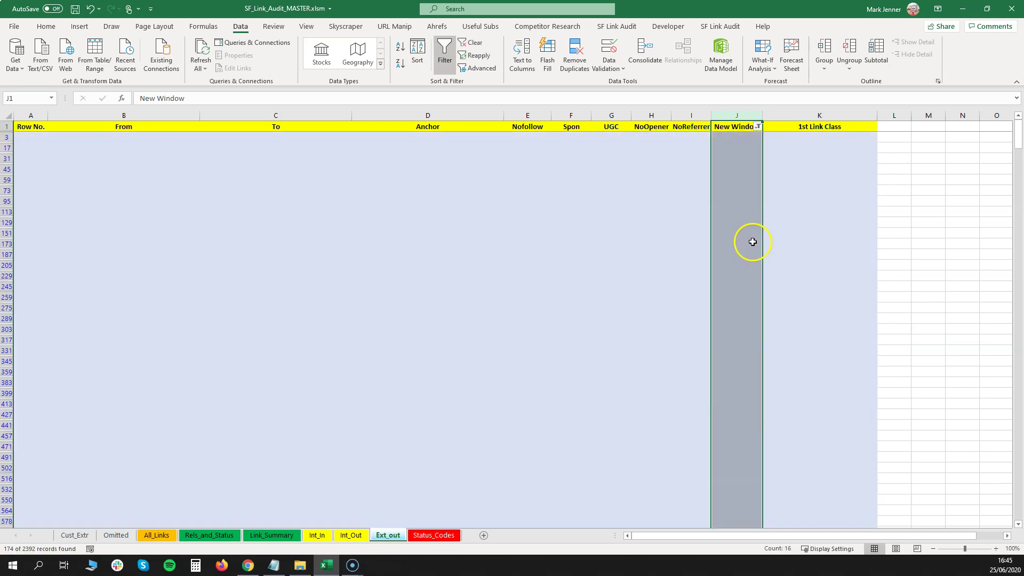
Examine the filtered Ext_out list for external links that open in the same window, from the first row to the last.
{"action": "scroll", "coordinate": [658, 283], "scroll_direction": "down", "scroll_amount": 9}
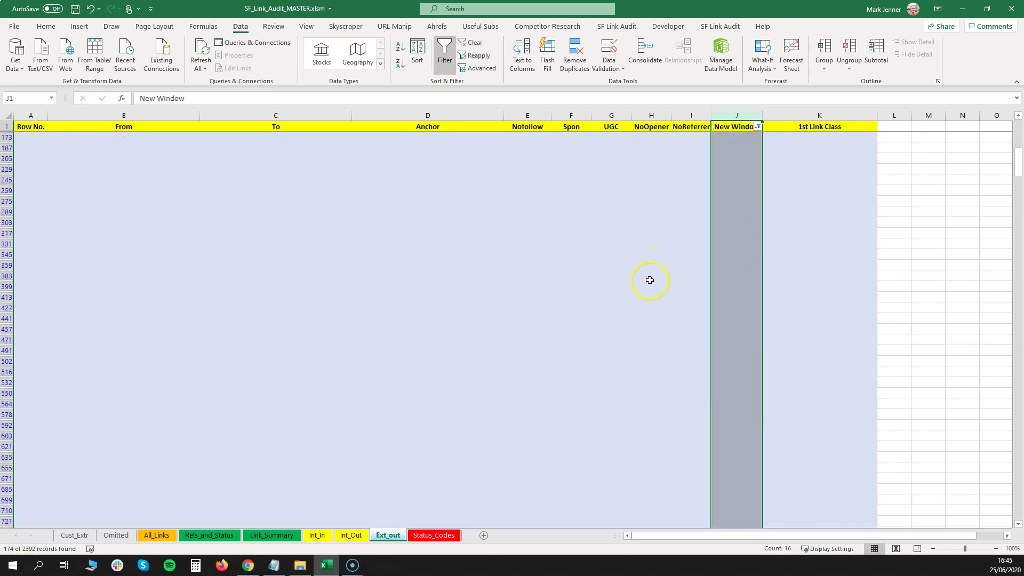
{"action": "scroll", "coordinate": [647, 274], "scroll_direction": "down", "scroll_amount": 9}
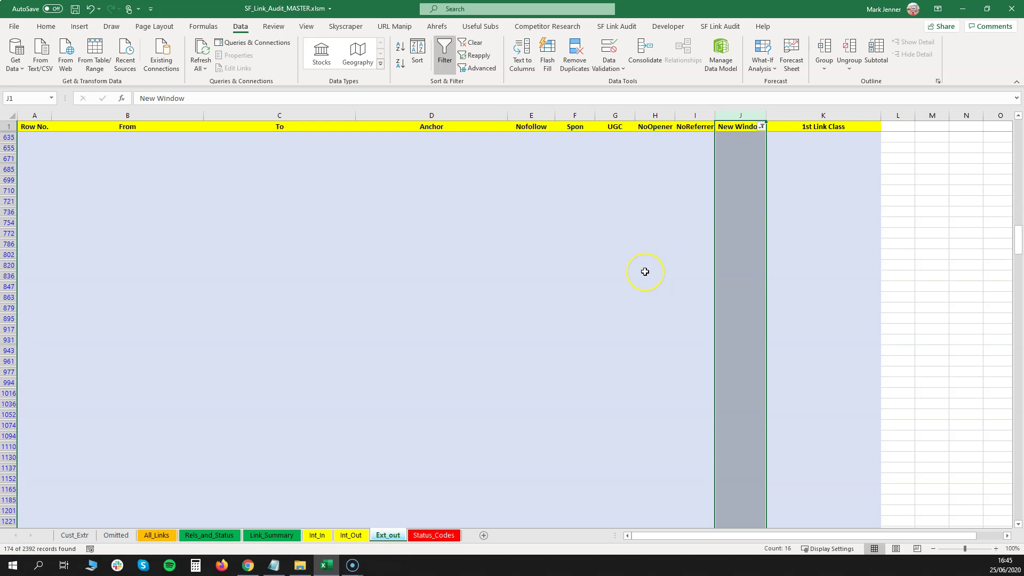
{"action": "scroll", "coordinate": [644, 268], "scroll_direction": "down", "scroll_amount": 9}
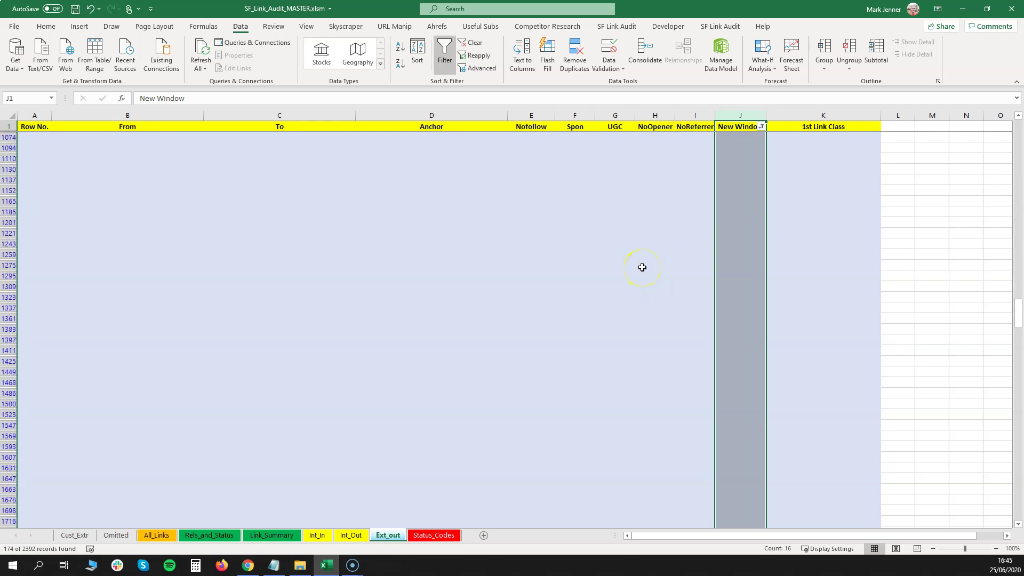
{"action": "scroll", "coordinate": [642, 267], "scroll_direction": "down", "scroll_amount": 6}
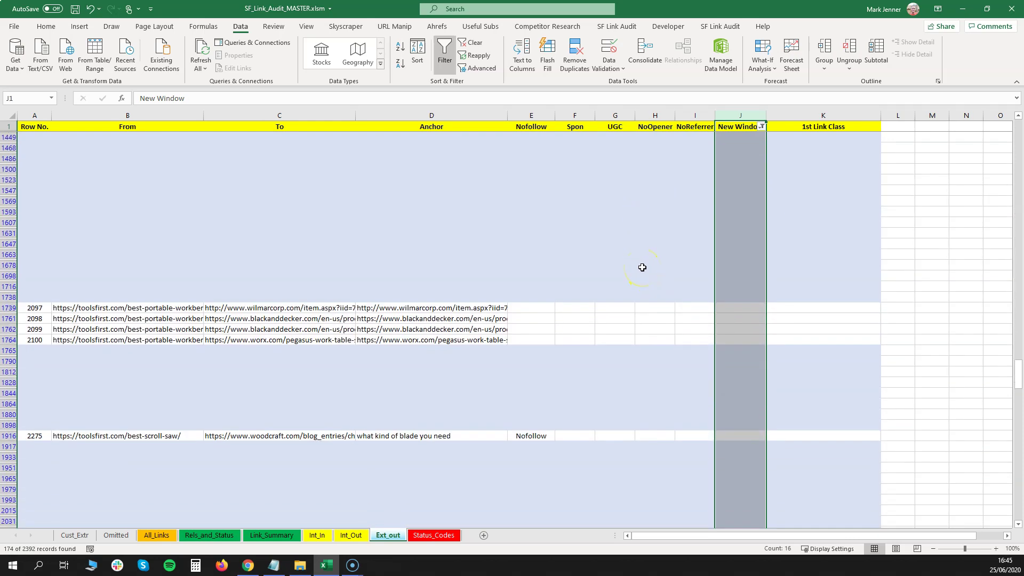
{"action": "left_click_drag", "start_coordinate": [440, 235], "coordinate": [512, 265]}
{"action": "left_click_drag", "start_coordinate": [35, 233], "coordinate": [461, 265]}
{"action": "scroll", "coordinate": [662, 278], "scroll_direction": "down", "scroll_amount": 10}
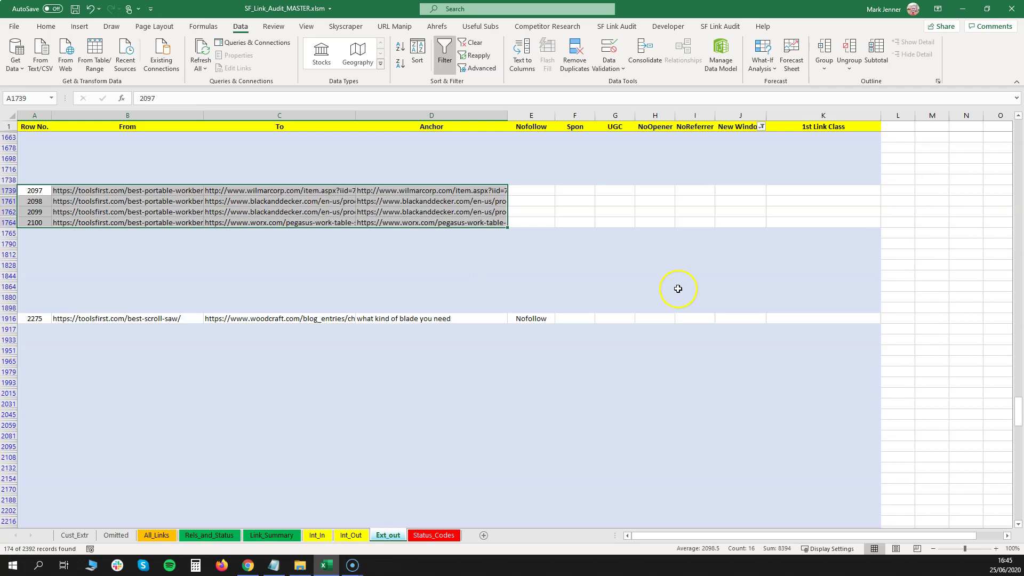
{"action": "scroll", "coordinate": [662, 278], "scroll_direction": "down", "scroll_amount": 7}
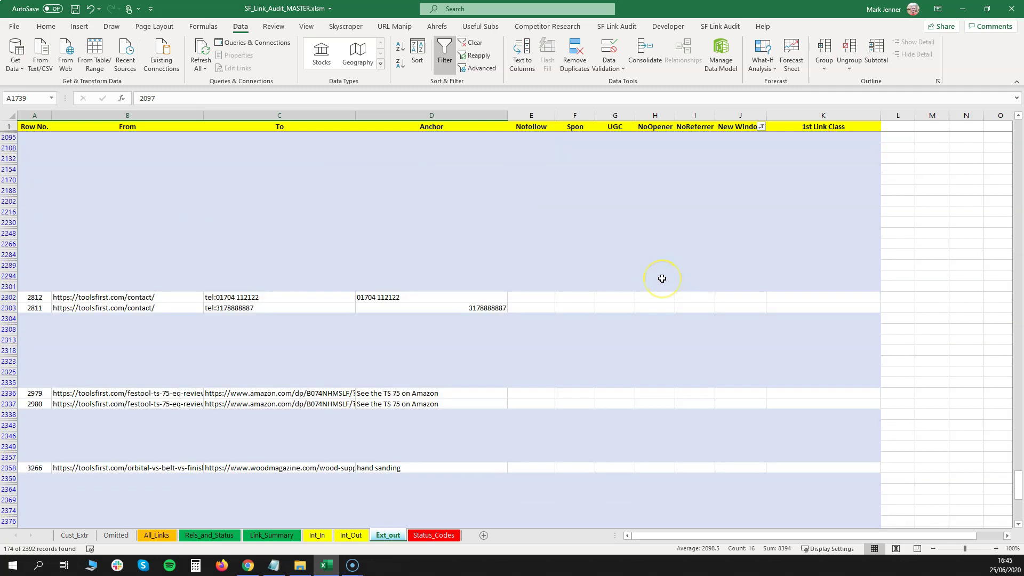
{"action": "left_click_drag", "start_coordinate": [1018, 512], "coordinate": [1010, 123]}
Include New entries in the New Window filter again and widen the From column to fit the full page URLs.
{"action": "left_click", "coordinate": [760, 128]}
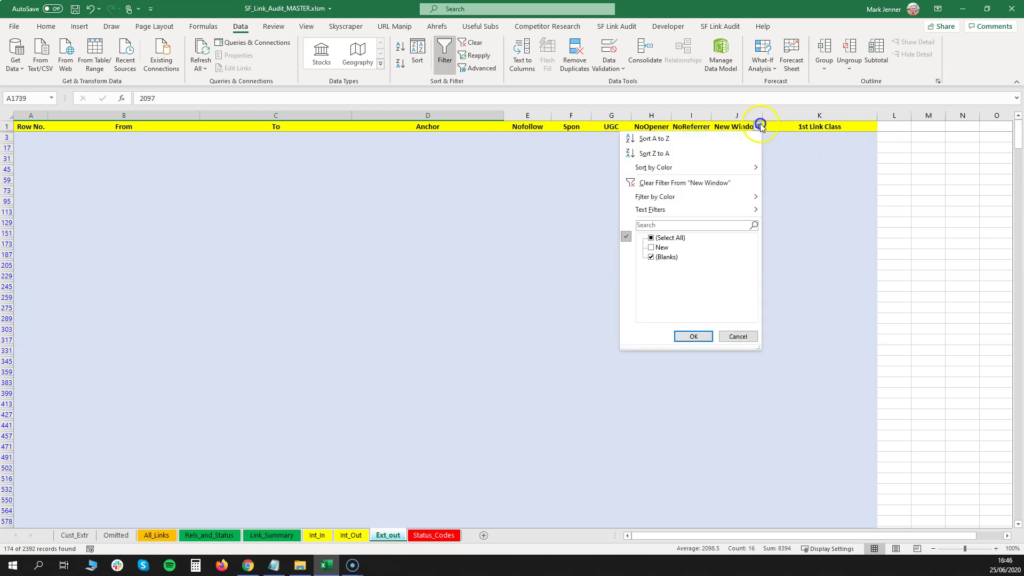
{"action": "left_click", "coordinate": [652, 248]}
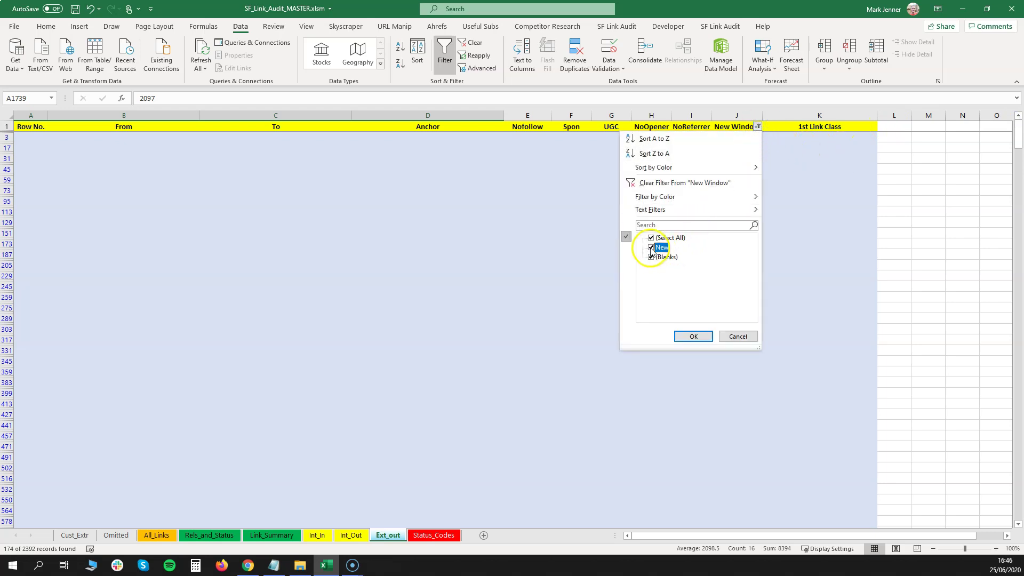
{"action": "left_click", "coordinate": [694, 336]}
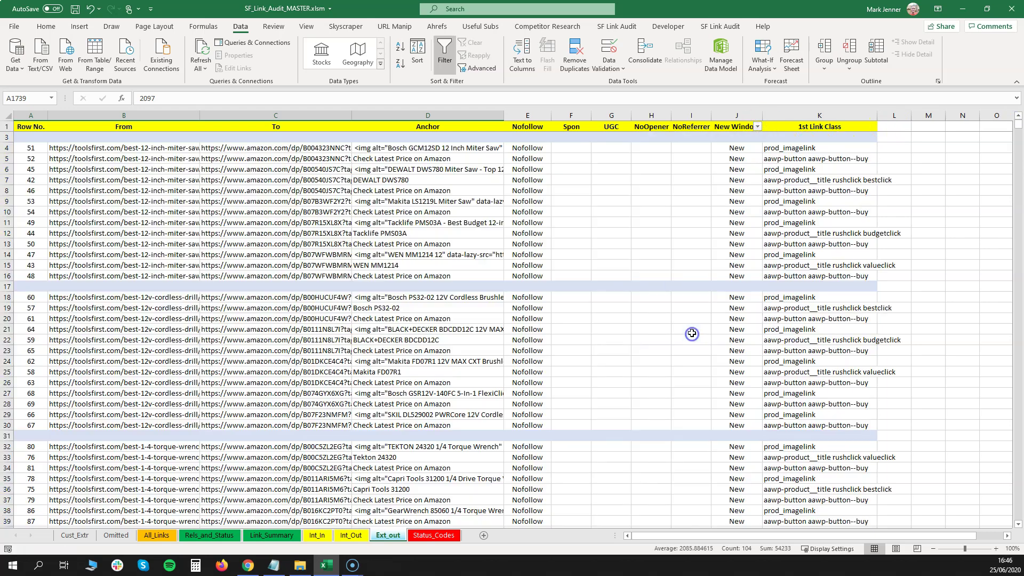
{"action": "left_click", "coordinate": [7, 286]}
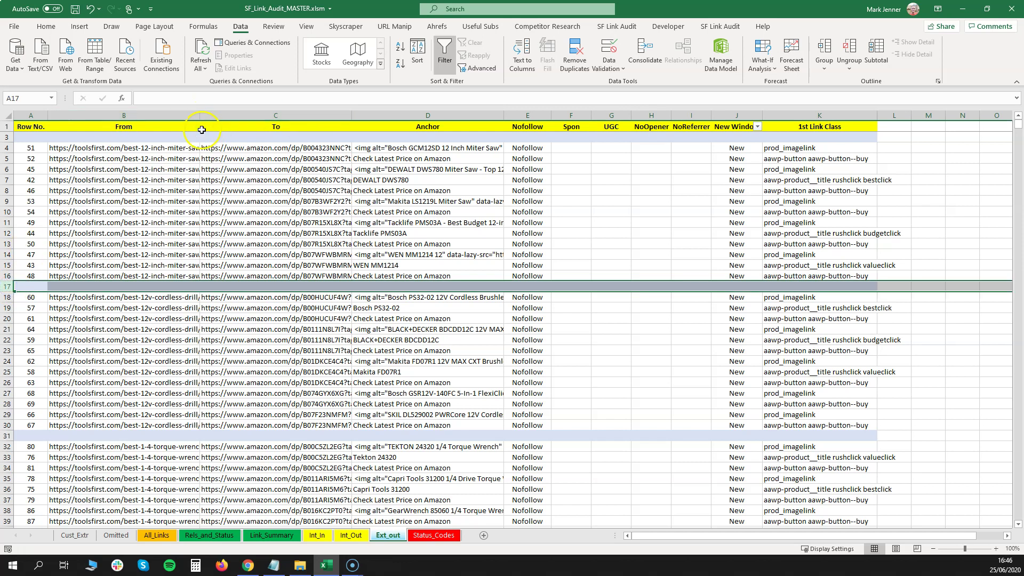
{"action": "left_click_drag", "start_coordinate": [200, 115], "coordinate": [260, 125]}
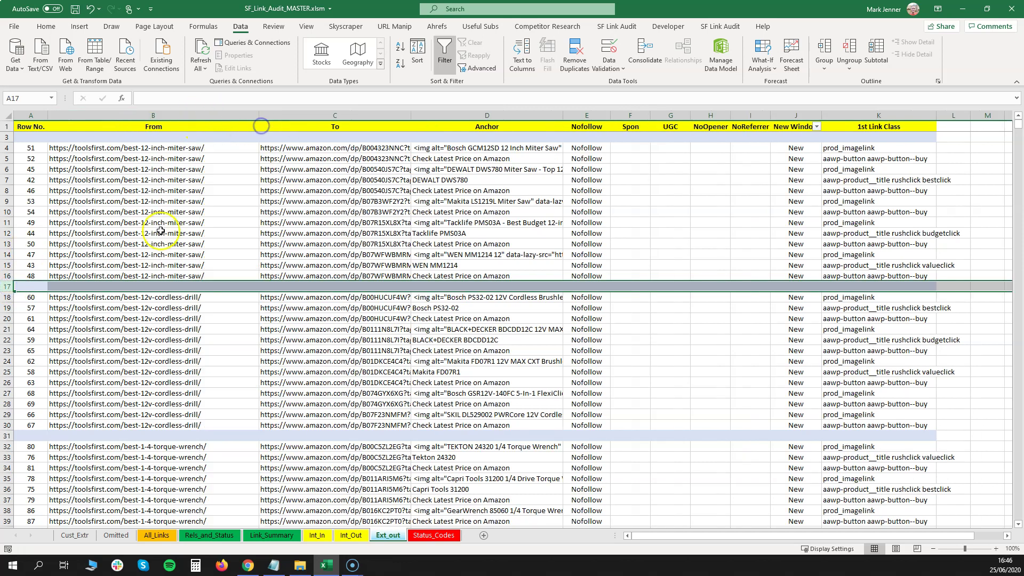
Try sorting the Ext_out rows A to Z by the From column with the selection expanded, and undo the sort.
{"action": "left_click", "coordinate": [217, 116]}
{"action": "left_click", "coordinate": [401, 53]}
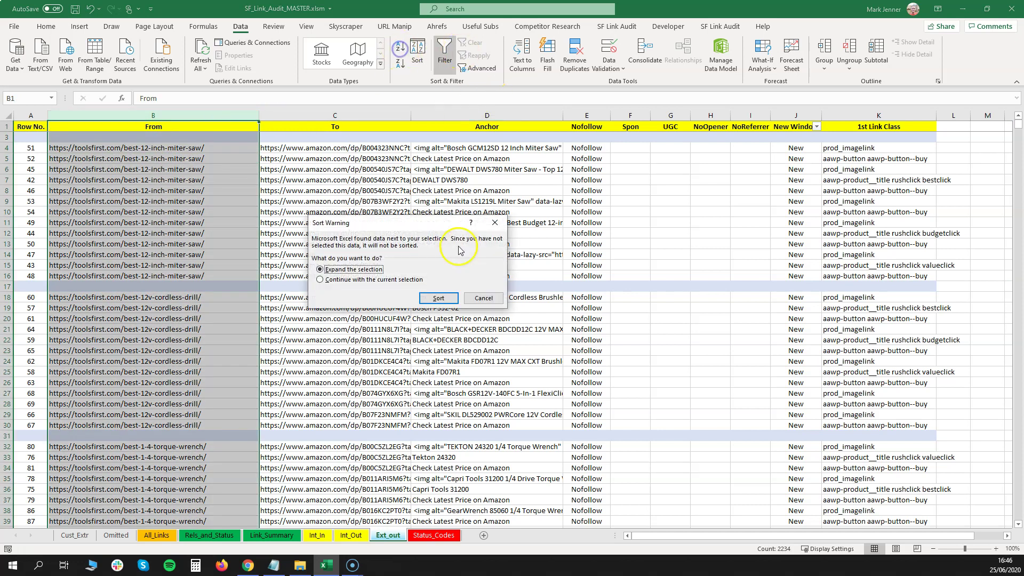
{"action": "left_click", "coordinate": [440, 292]}
{"action": "left_click", "coordinate": [565, 286]}
{"action": "scroll", "coordinate": [246, 332], "scroll_direction": "down", "scroll_amount": 20}
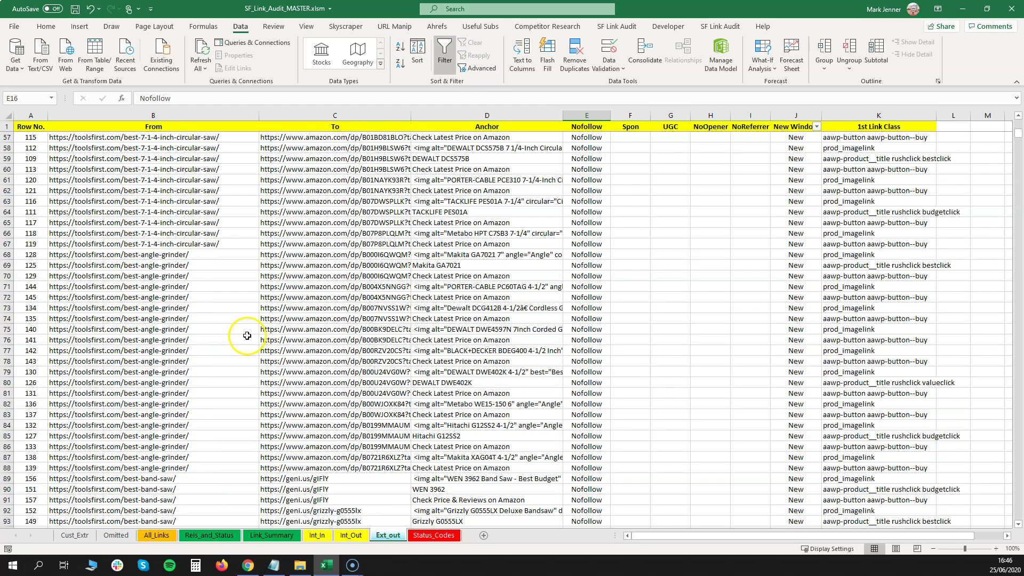
{"action": "key", "text": "ctrl+z"}
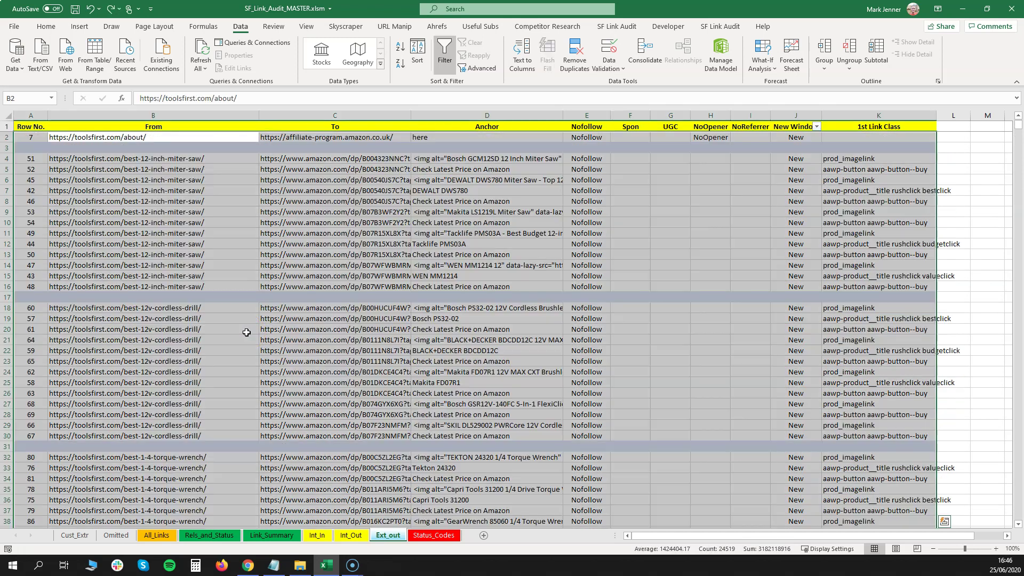
{"action": "left_click", "coordinate": [226, 295]}
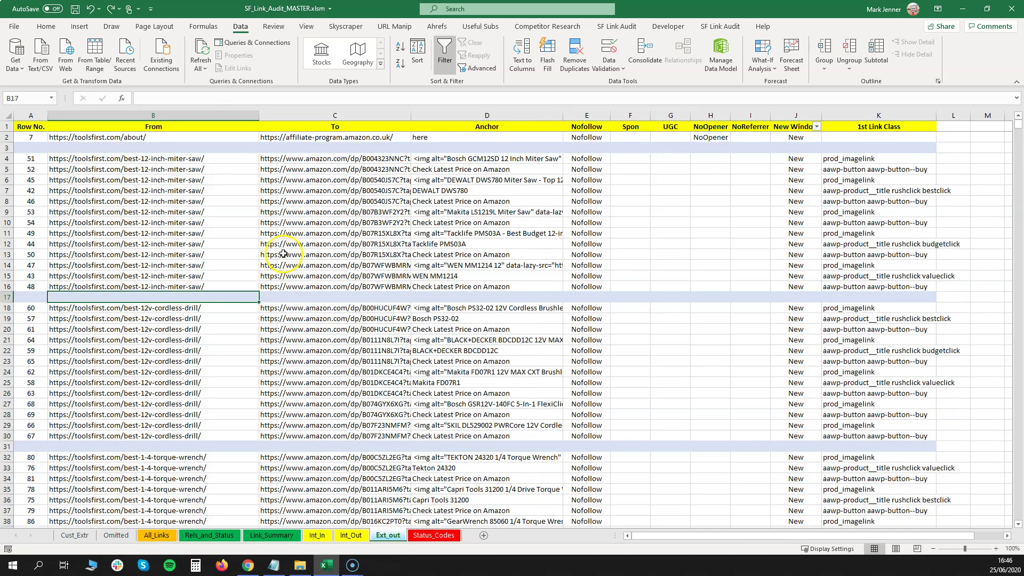
Review the internal relative URLs count on the Rels_and_Status sheet.
{"action": "left_click", "coordinate": [201, 535]}
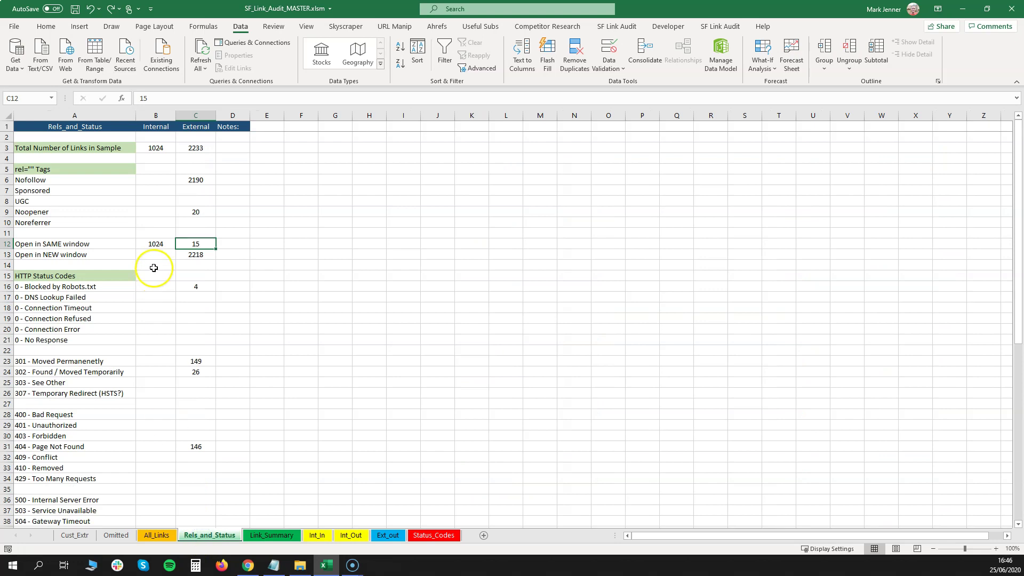
{"action": "scroll", "coordinate": [178, 267], "scroll_direction": "down", "scroll_amount": 8}
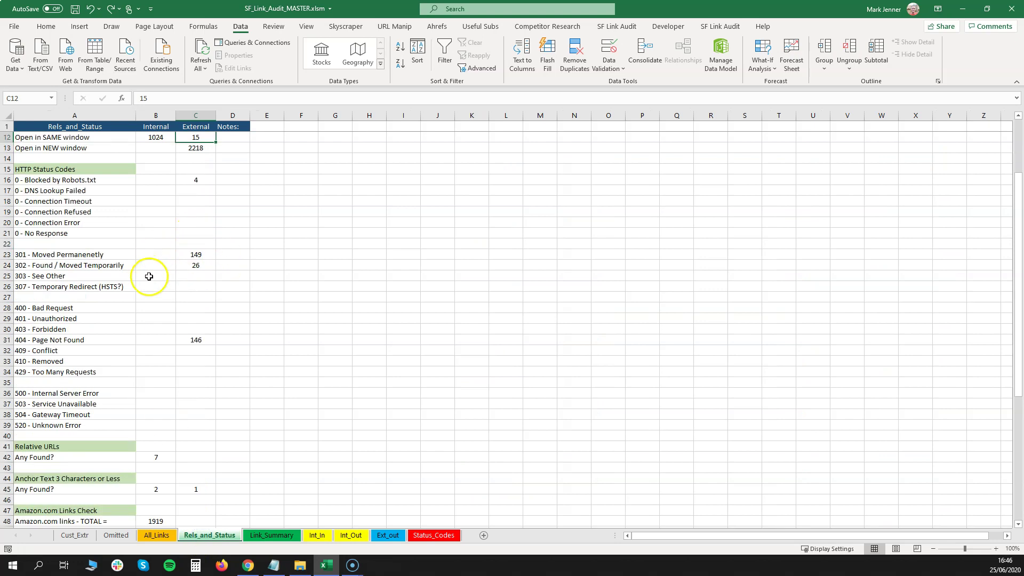
{"action": "left_click", "coordinate": [160, 299]}
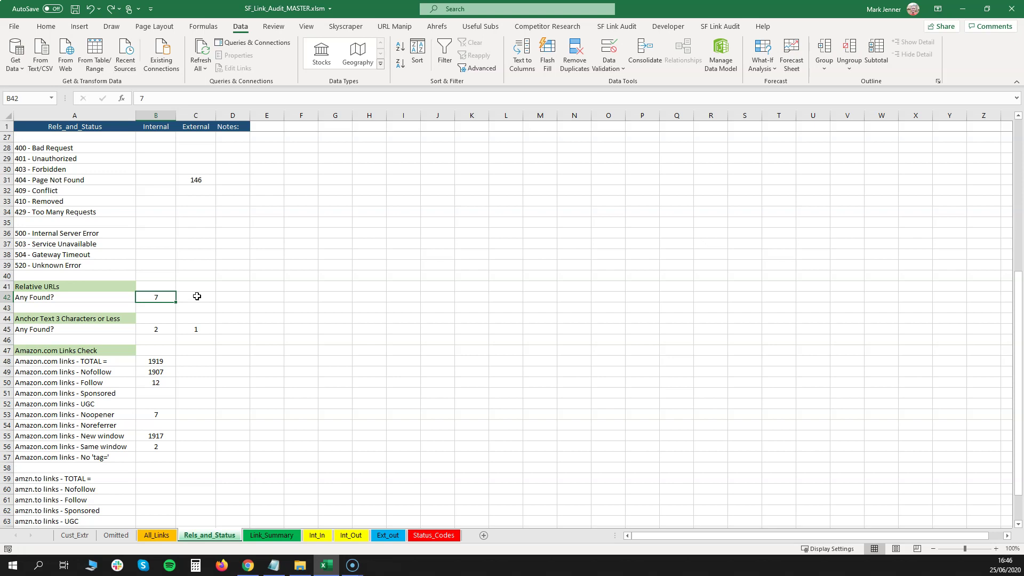
On the Int_In sheet, locate the red-marked relative link to best-belt-sander-reviews and widen the To column to fit the full URLs.
{"action": "left_click", "coordinate": [317, 535]}
{"action": "scroll", "coordinate": [168, 243], "scroll_direction": "down", "scroll_amount": 17}
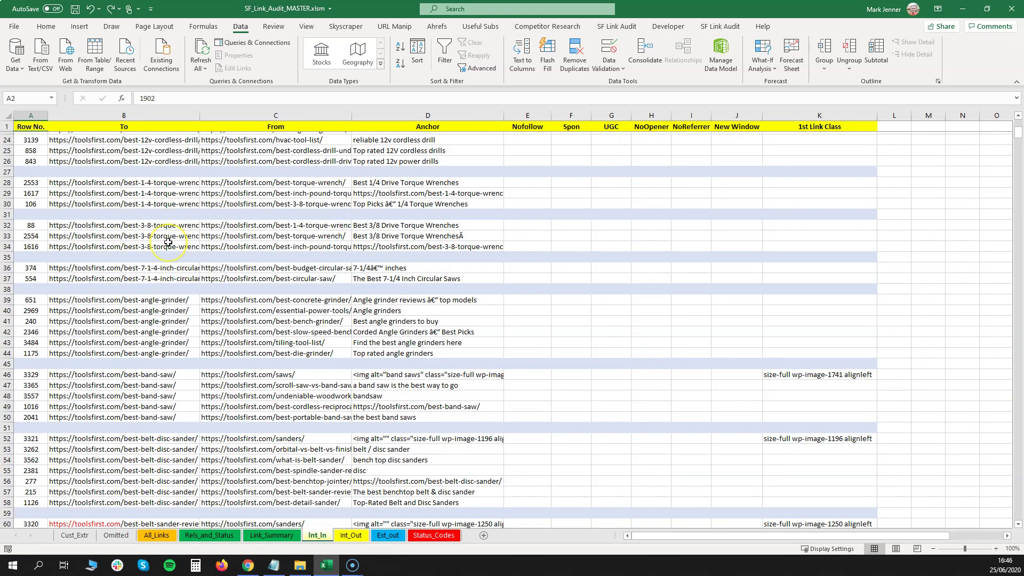
{"action": "left_click", "coordinate": [112, 226]}
{"action": "key", "text": "Left"}
{"action": "key", "text": "shift+space"}
{"action": "left_click_drag", "start_coordinate": [200, 126], "coordinate": [288, 127]}
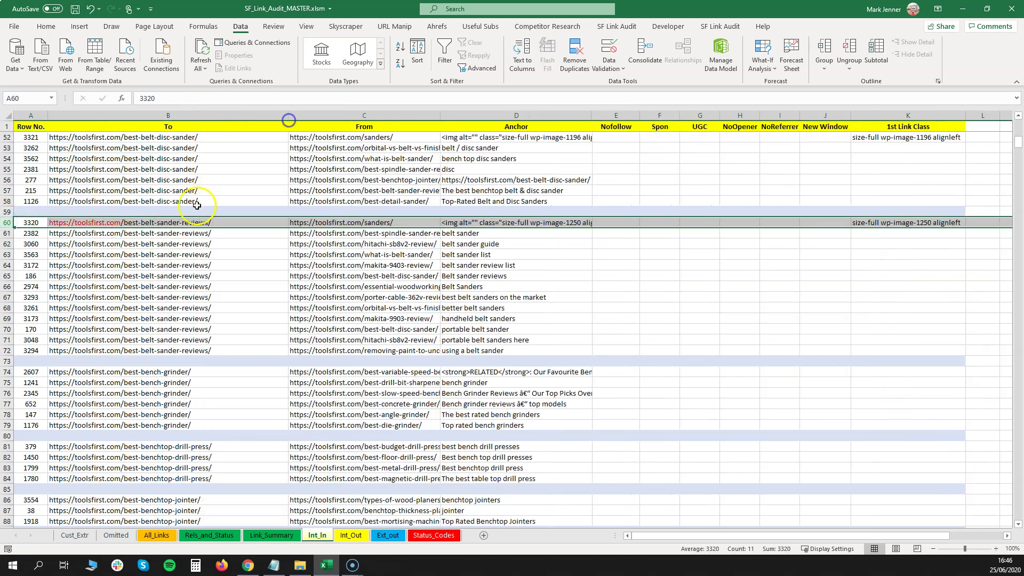
Highlight the relative path /best-belt-sander-reviews/ within the red-marked To URL on Int_In.
{"action": "left_click", "coordinate": [134, 222]}
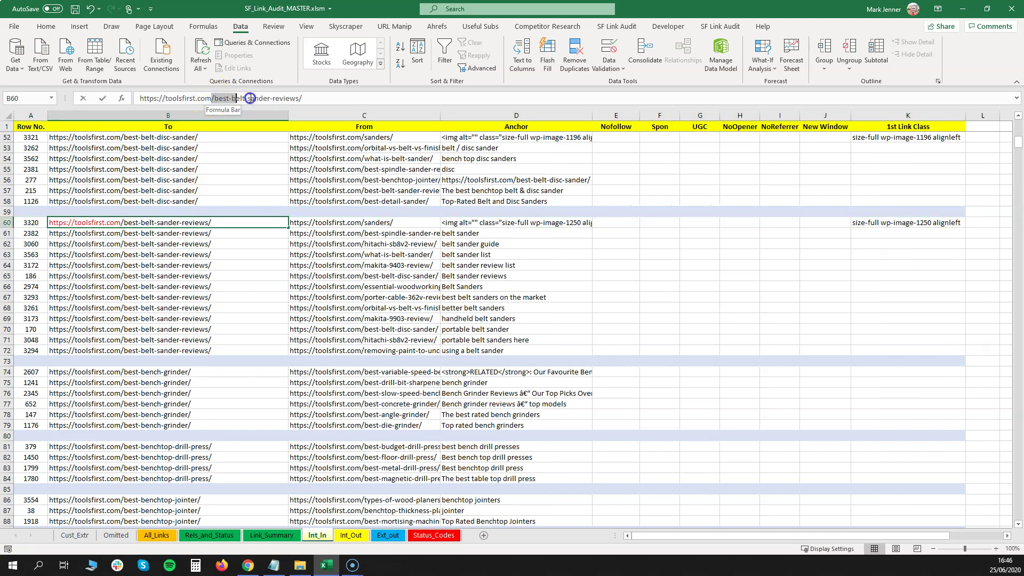
{"action": "left_click_drag", "start_coordinate": [250, 98], "coordinate": [312, 98]}
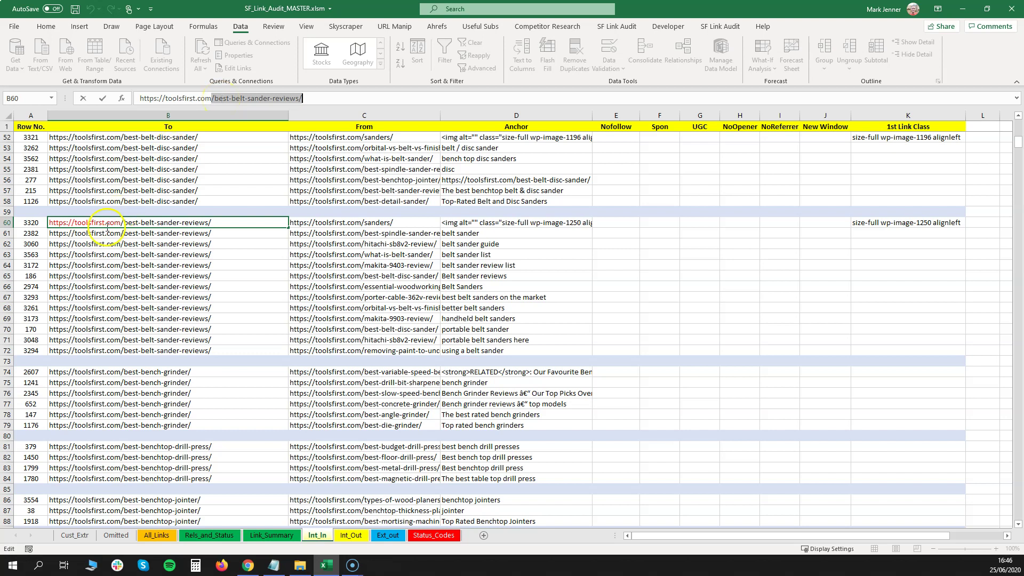
{"action": "left_click", "coordinate": [103, 265]}
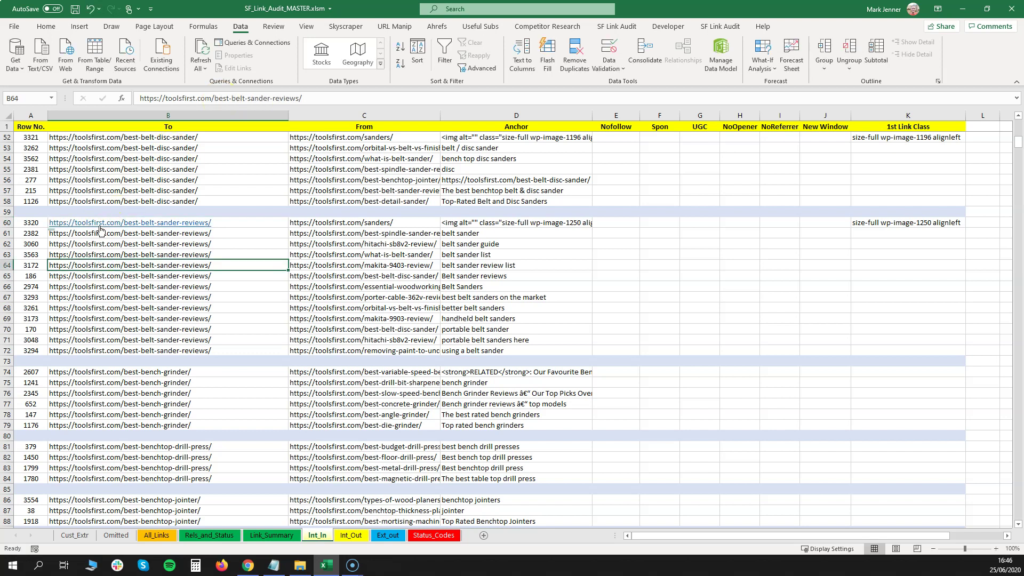
Try removing the hyperlinks from the whole To column on Int_In, and undo the changes.
{"action": "left_click", "coordinate": [165, 116]}
{"action": "right_click", "coordinate": [165, 116]}
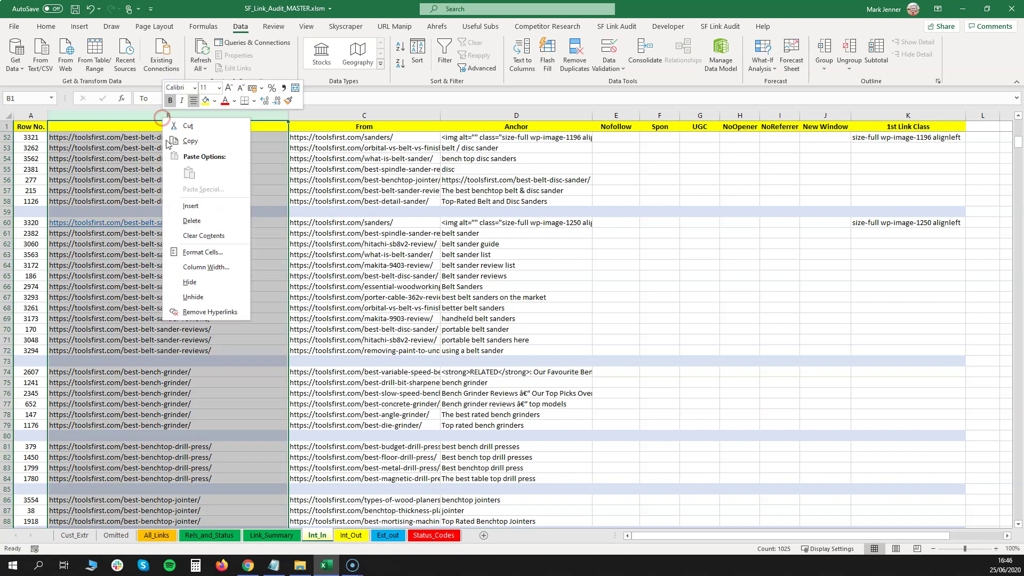
{"action": "left_click", "coordinate": [209, 312]}
{"action": "left_click", "coordinate": [129, 277]}
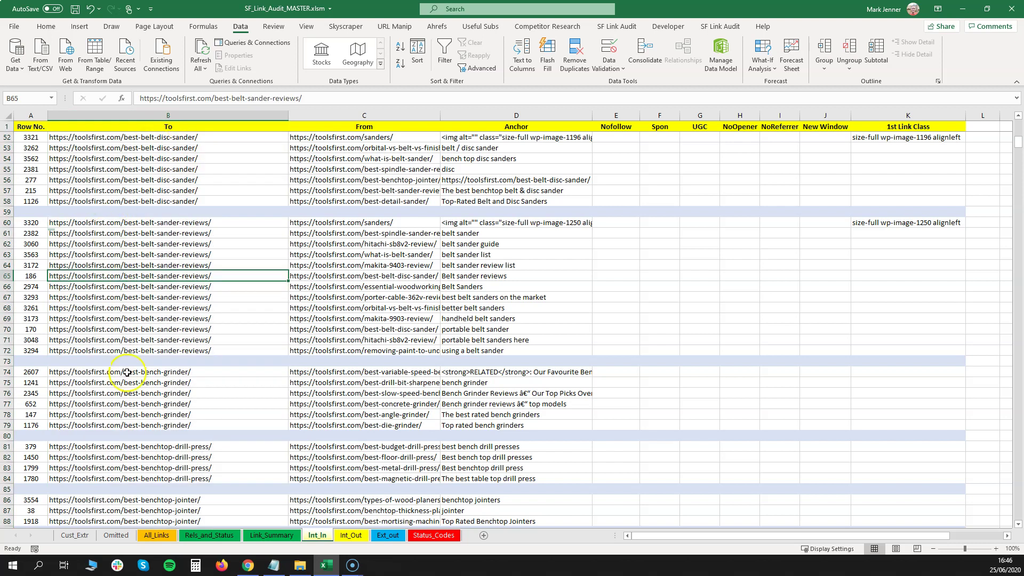
{"action": "key", "text": "ctrl+z"}
{"action": "left_click", "coordinate": [144, 354]}
Examine the Amazon.com Links Check on Rels_and_Status, covering total, nofollow, follow, noopener and missing 'tag=' counts.
{"action": "left_click", "coordinate": [197, 527]}
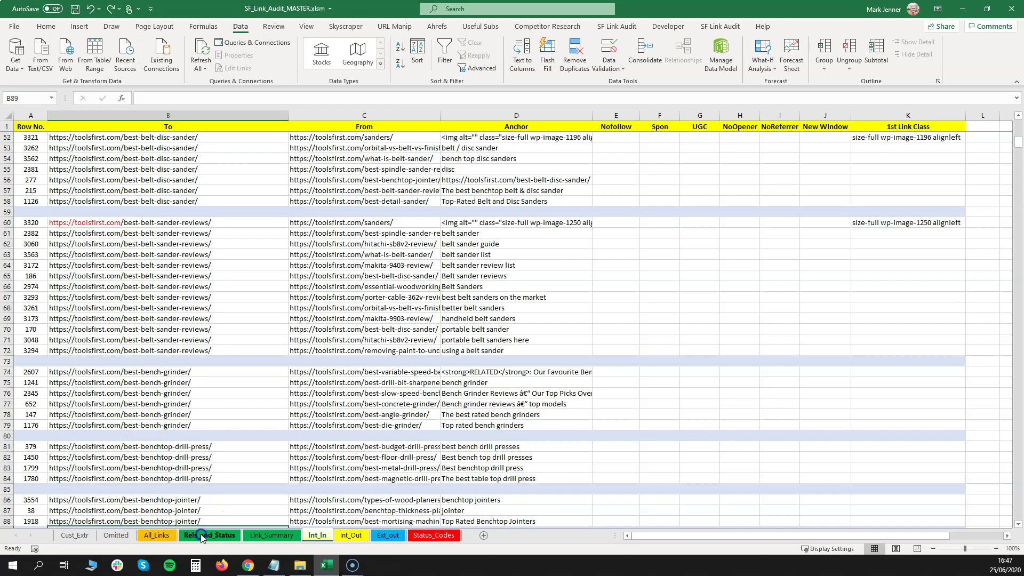
{"action": "left_click", "coordinate": [202, 537]}
{"action": "scroll", "coordinate": [153, 327], "scroll_direction": "down", "scroll_amount": 6}
{"action": "scroll", "coordinate": [151, 340], "scroll_direction": "up", "scroll_amount": 4}
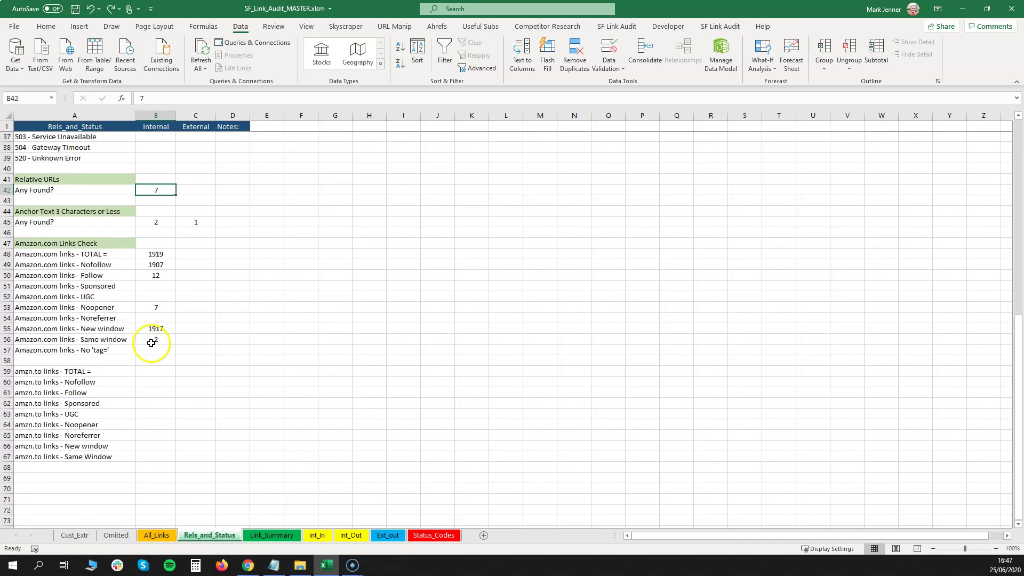
{"action": "left_click", "coordinate": [159, 254]}
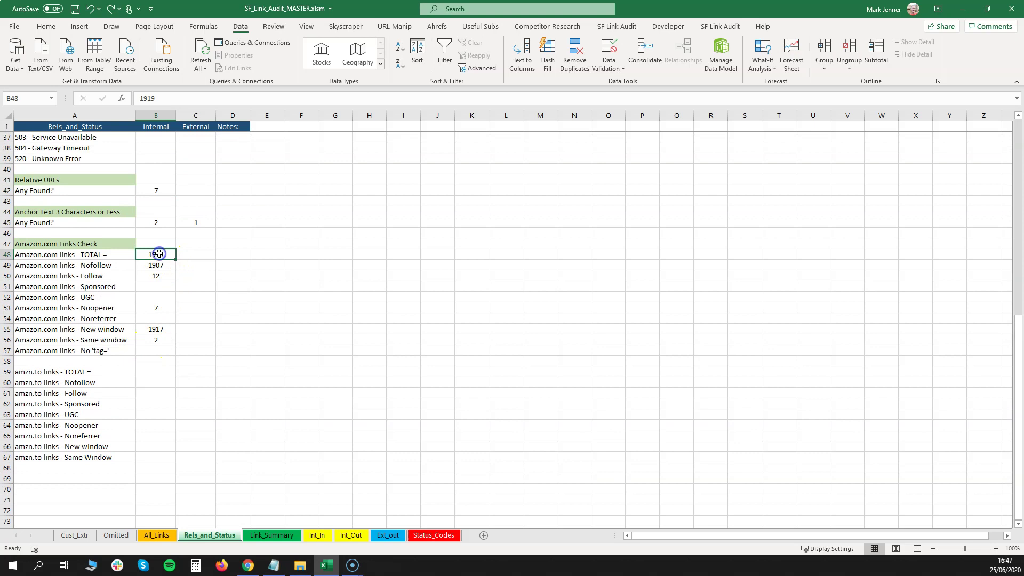
{"action": "left_click", "coordinate": [165, 264]}
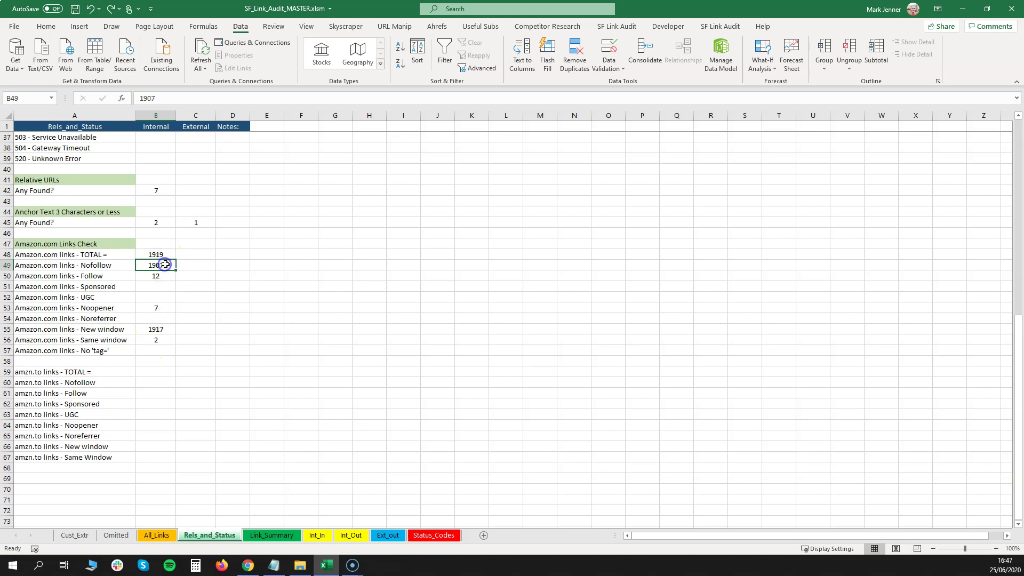
{"action": "left_click", "coordinate": [160, 274]}
{"action": "left_click", "coordinate": [7, 276]}
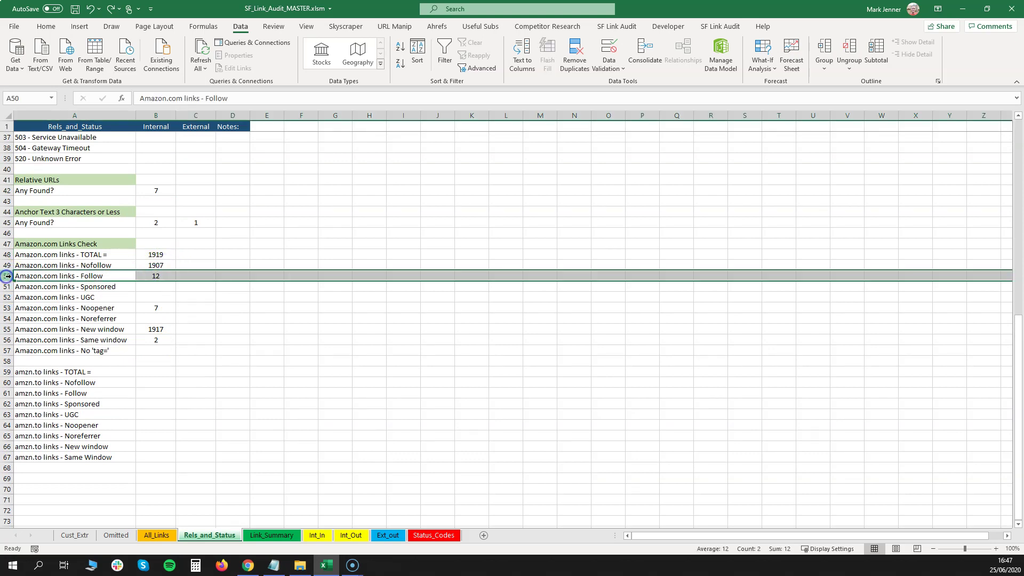
{"action": "left_click", "coordinate": [159, 307]}
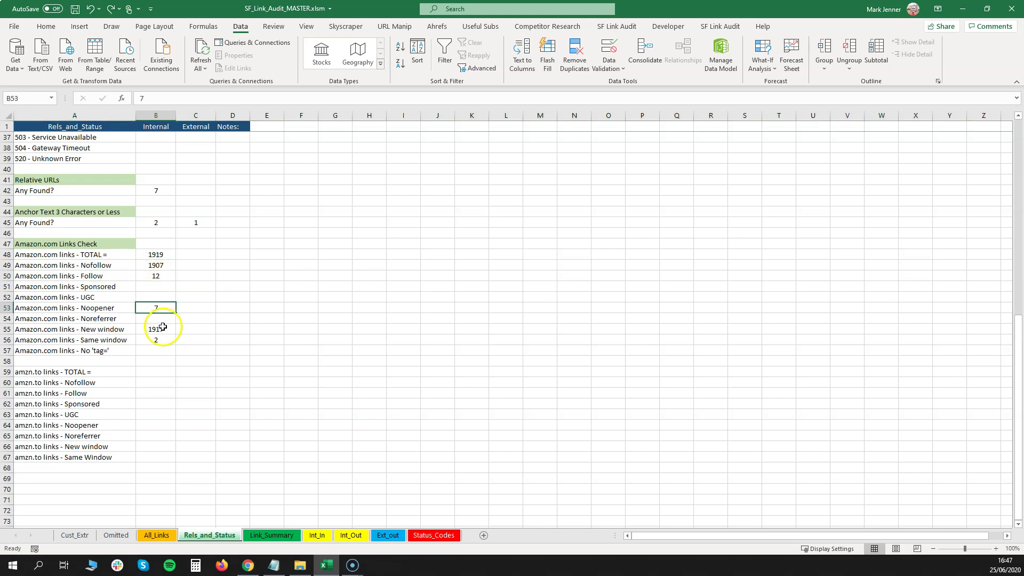
{"action": "left_click", "coordinate": [7, 351]}
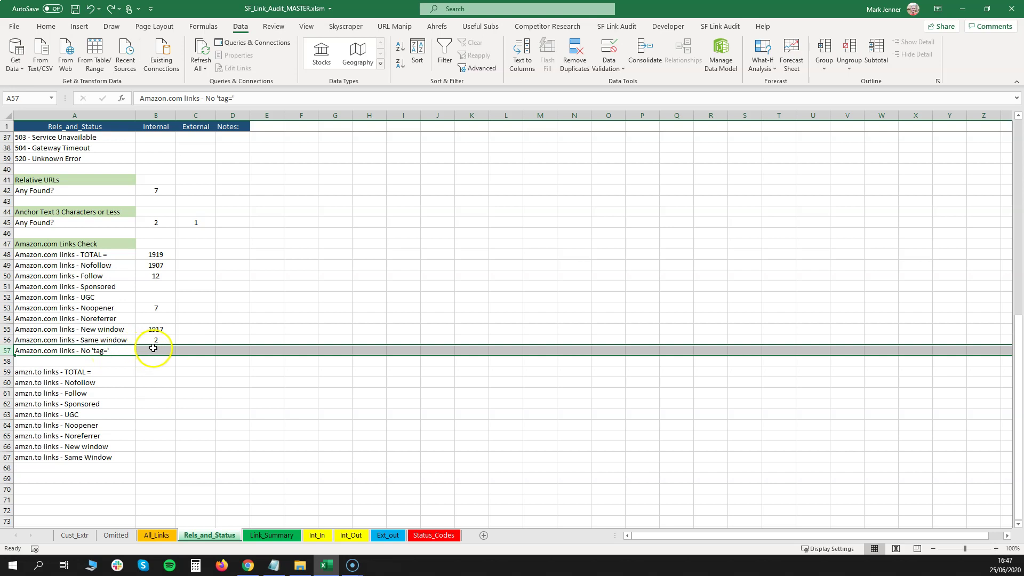
Compare the Amazon.com total, missing 'tag=' and link attribute counts with the matching amzn.to rows on Rels_and_Status.
{"action": "left_click_drag", "start_coordinate": [155, 256], "coordinate": [180, 257]}
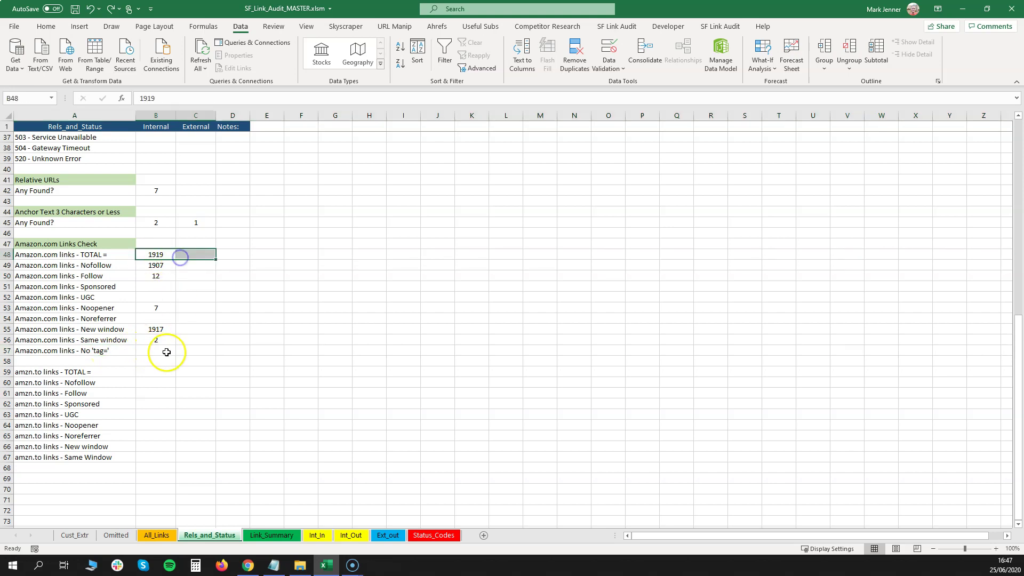
{"action": "left_click_drag", "start_coordinate": [154, 350], "coordinate": [184, 348]}
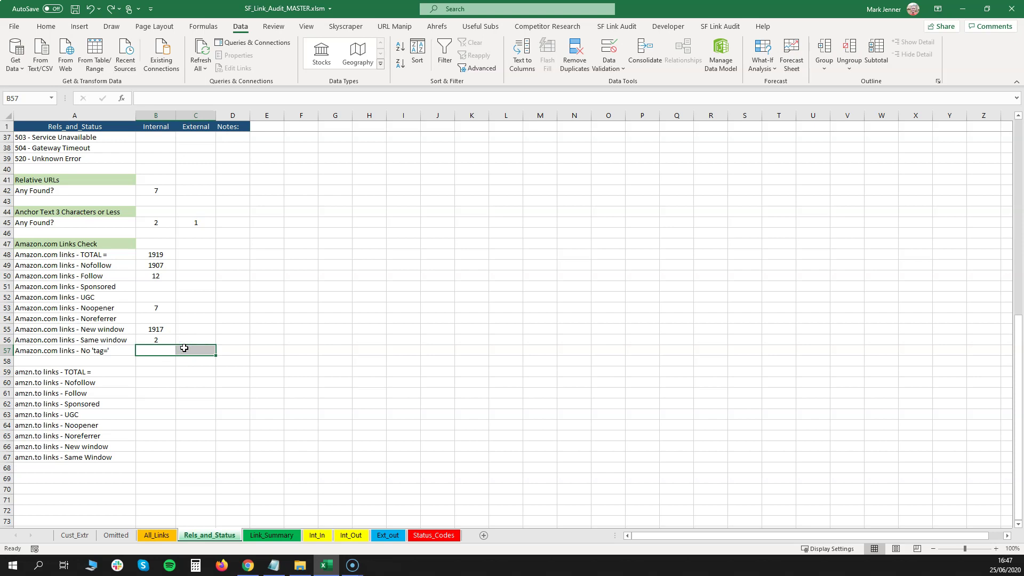
{"action": "left_click_drag", "start_coordinate": [87, 375], "coordinate": [148, 373]}
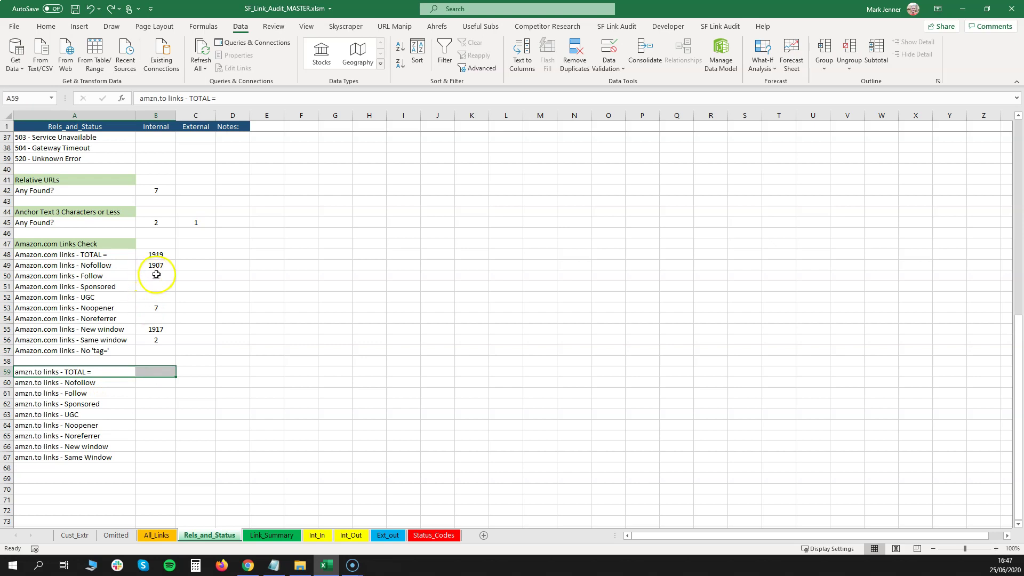
{"action": "left_click_drag", "start_coordinate": [156, 265], "coordinate": [163, 346]}
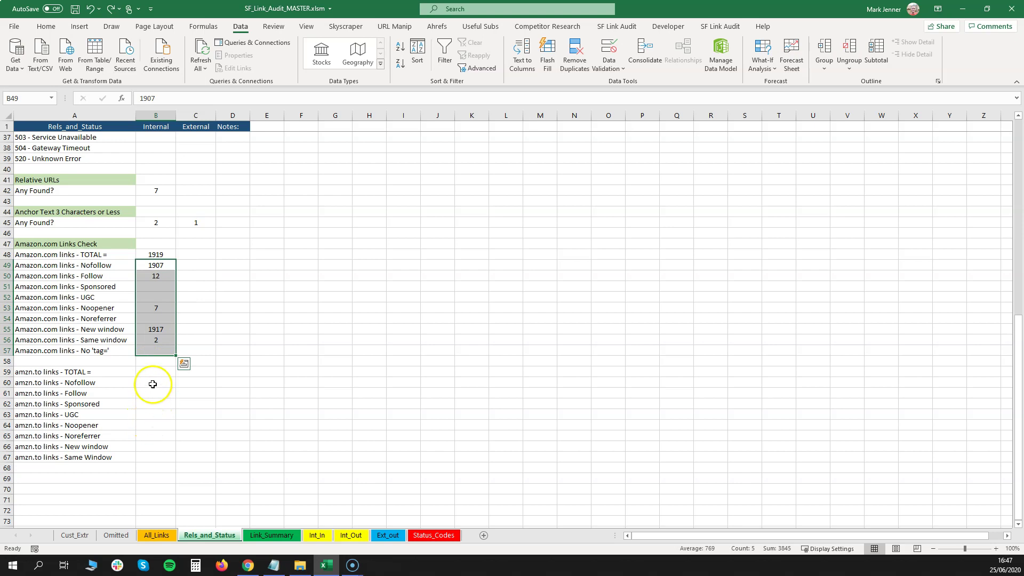
{"action": "left_click_drag", "start_coordinate": [154, 383], "coordinate": [170, 448]}
{"action": "scroll", "coordinate": [182, 459], "scroll_direction": "up", "scroll_amount": 7}
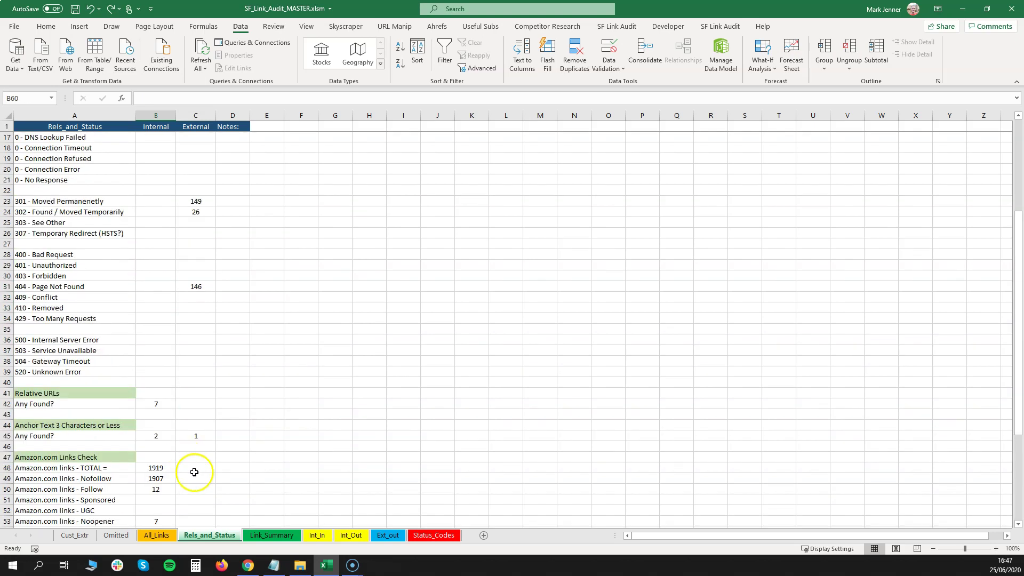
Examine the per-page Int. Out, Int. In and Ext. Out link counts on Link_Summary, such as the best-cordless-framing-nailer row.
{"action": "left_click", "coordinate": [269, 535]}
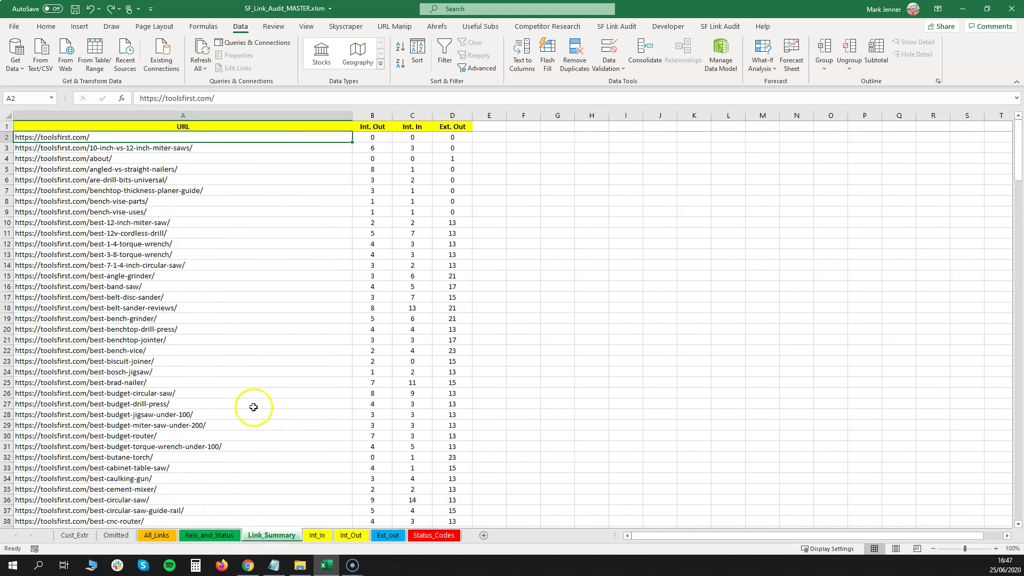
{"action": "scroll", "coordinate": [197, 325], "scroll_direction": "down", "scroll_amount": 12}
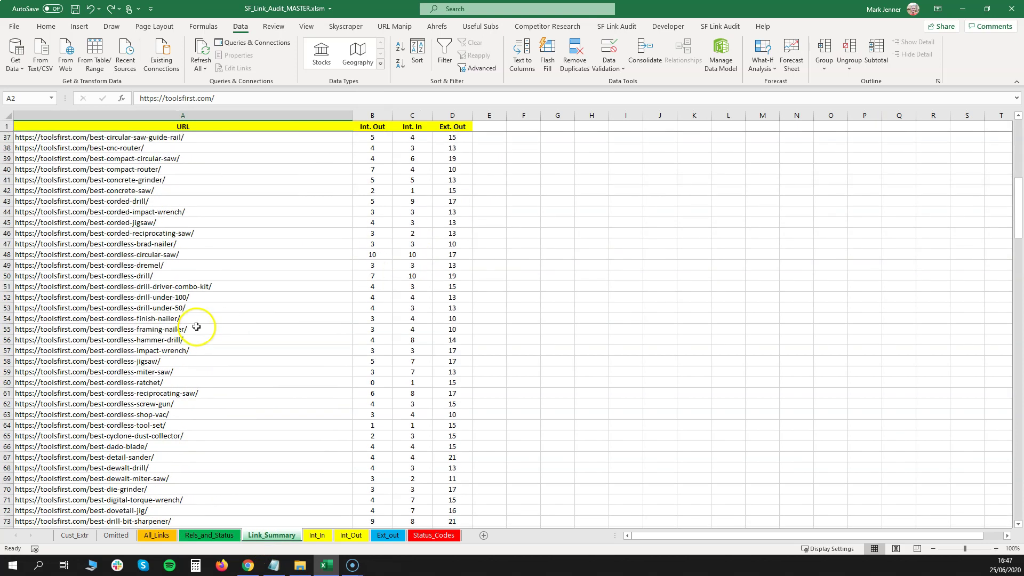
{"action": "left_click", "coordinate": [8, 329]}
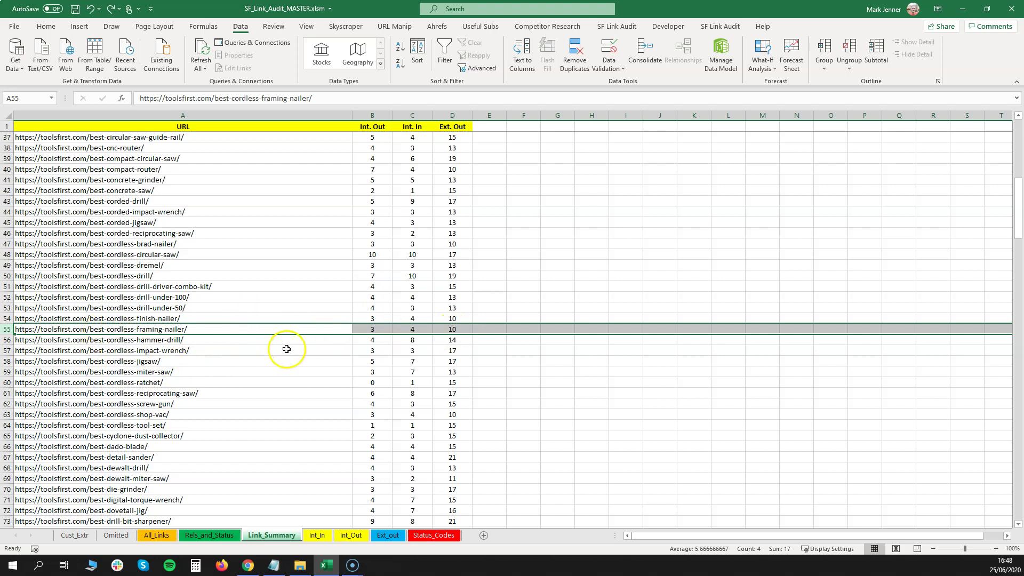
{"action": "scroll", "coordinate": [277, 344], "scroll_direction": "down", "scroll_amount": 2}
{"action": "scroll", "coordinate": [274, 333], "scroll_direction": "up", "scroll_amount": 9}
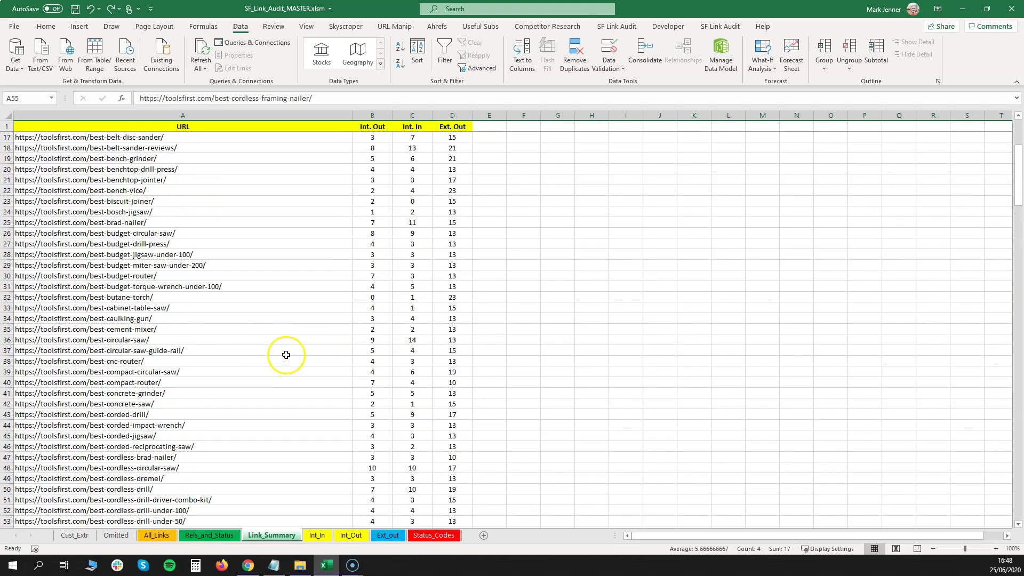
{"action": "scroll", "coordinate": [284, 359], "scroll_direction": "up", "scroll_amount": 5}
{"action": "scroll", "coordinate": [320, 313], "scroll_direction": "down", "scroll_amount": 8}
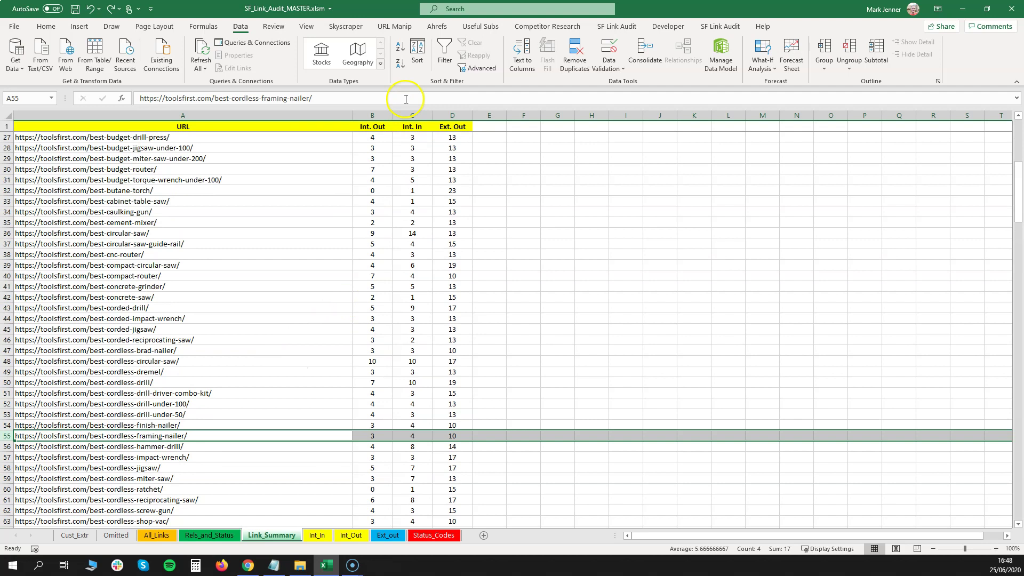
Sort Link_Summary in ascending order by Int. Out with the selection expanded, and review the pages with the fewest outgoing internal links.
{"action": "left_click", "coordinate": [373, 118]}
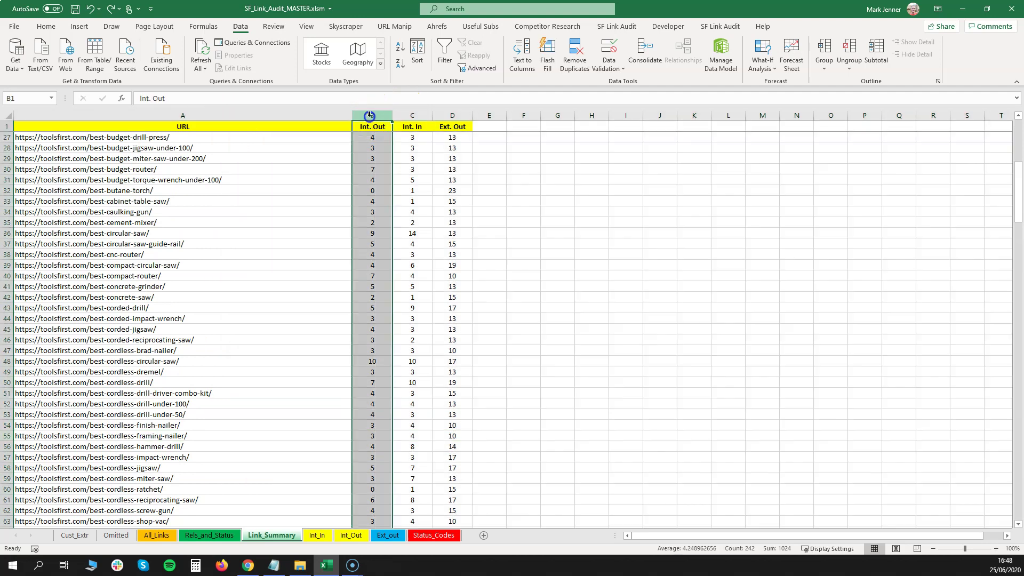
{"action": "left_click", "coordinate": [402, 51]}
{"action": "left_click", "coordinate": [436, 296]}
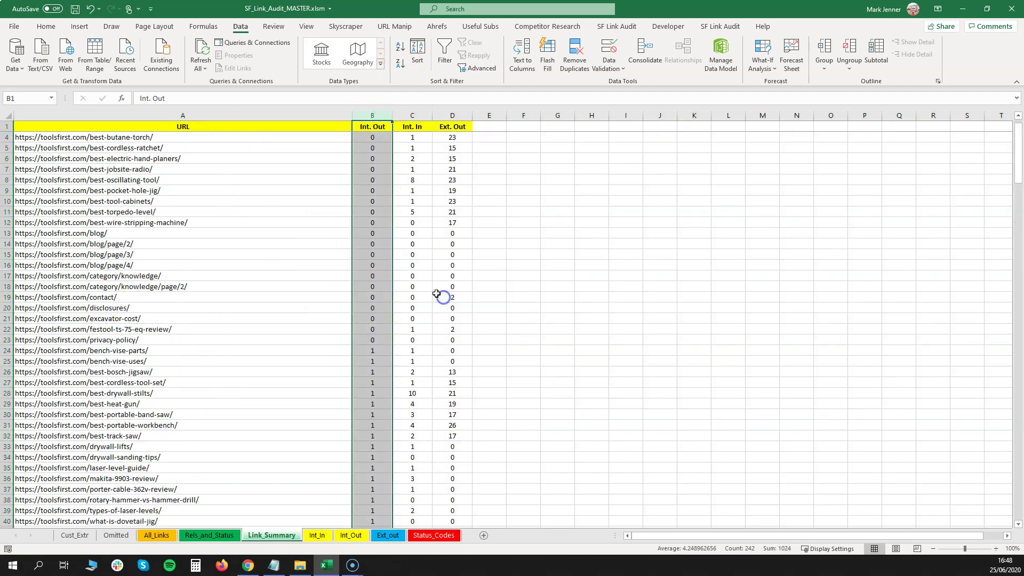
{"action": "left_click_drag", "start_coordinate": [368, 191], "coordinate": [380, 455]}
{"action": "scroll", "coordinate": [377, 412], "scroll_direction": "down", "scroll_amount": 12}
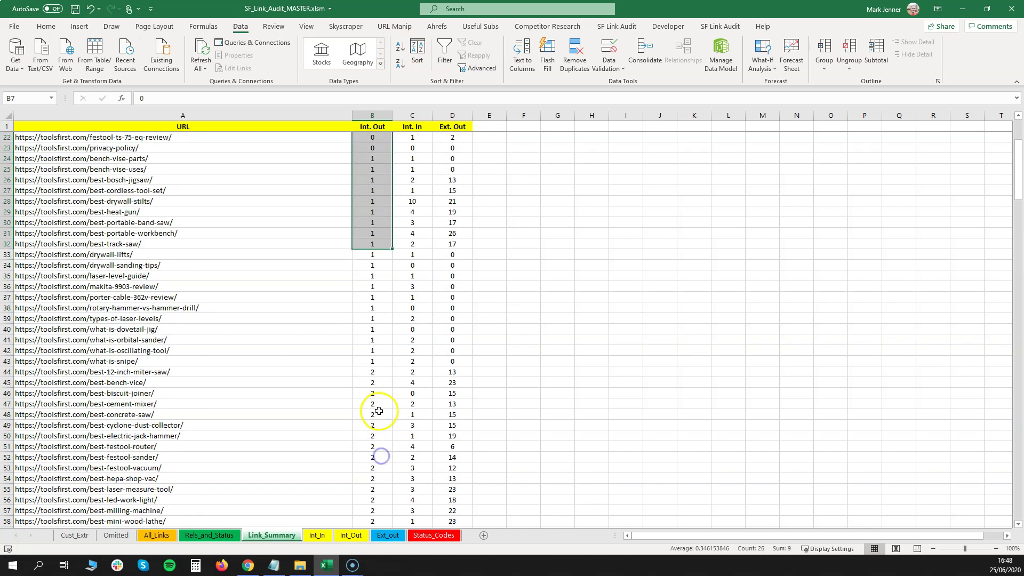
{"action": "scroll", "coordinate": [374, 398], "scroll_direction": "down", "scroll_amount": 5}
{"action": "left_click_drag", "start_coordinate": [373, 195], "coordinate": [395, 478]}
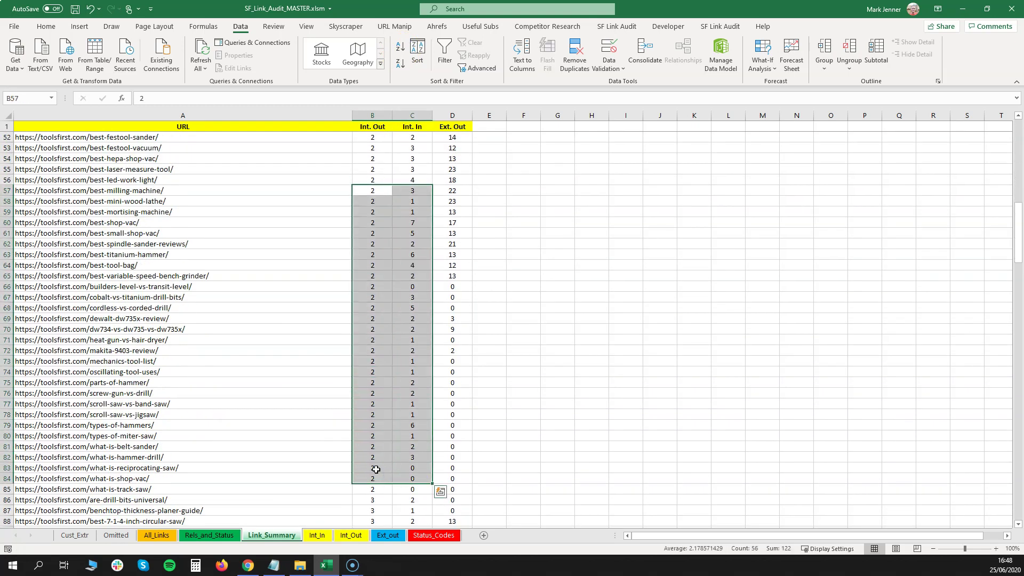
{"action": "left_click", "coordinate": [373, 374]}
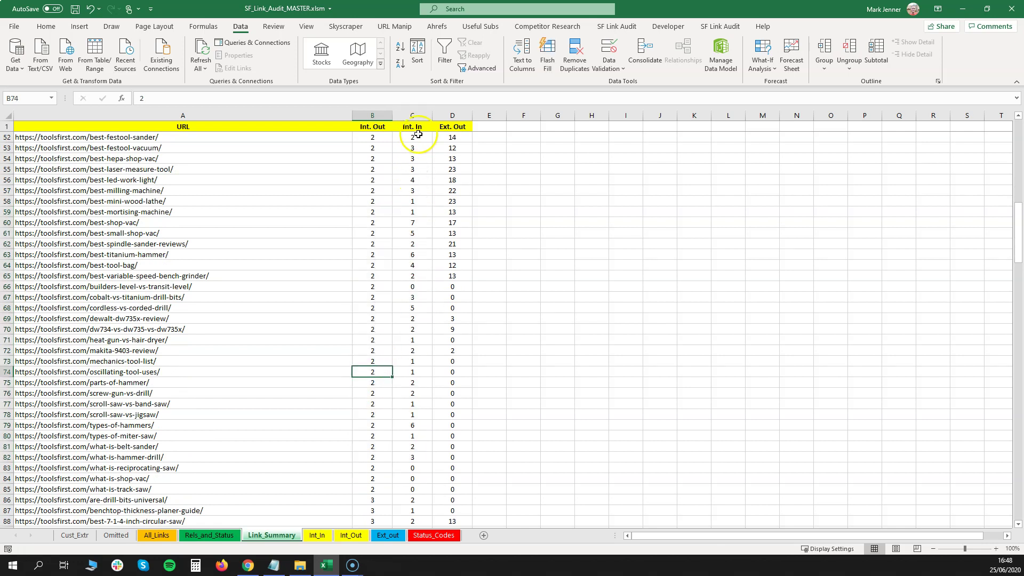
Sort Link_Summary in ascending order by Int. In with the selection expanded, and review the pages with zero or one incoming internal link.
{"action": "left_click", "coordinate": [416, 117]}
{"action": "left_click", "coordinate": [400, 46]}
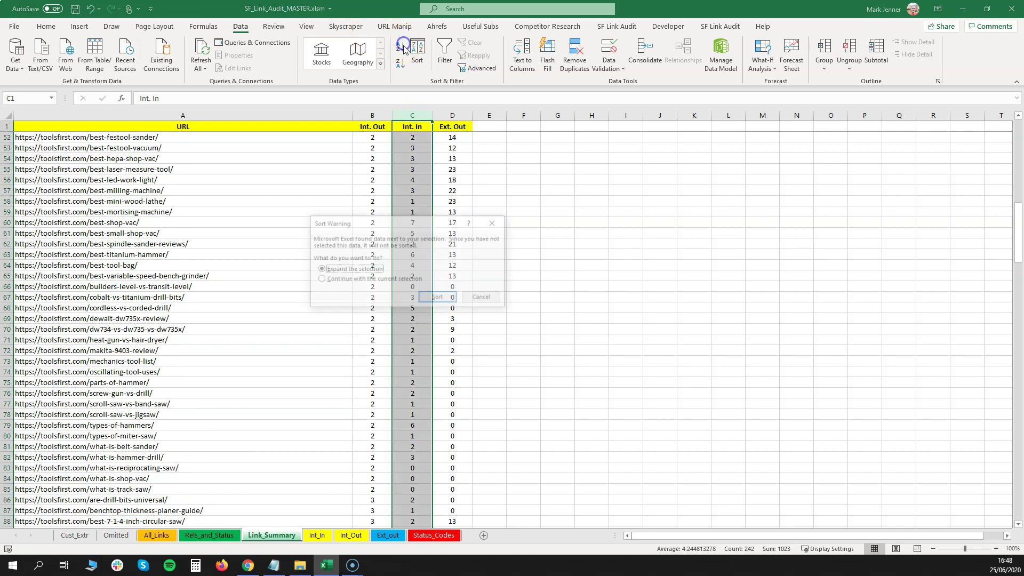
{"action": "left_click", "coordinate": [439, 298]}
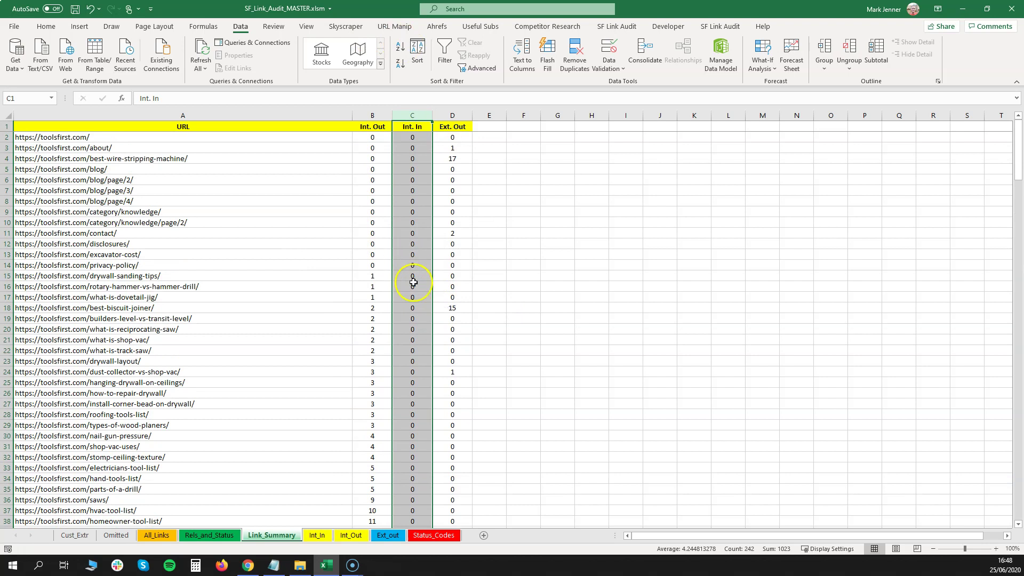
{"action": "scroll", "coordinate": [416, 240], "scroll_direction": "down", "scroll_amount": 3}
{"action": "left_click_drag", "start_coordinate": [412, 180], "coordinate": [415, 437]}
{"action": "scroll", "coordinate": [411, 251], "scroll_direction": "down", "scroll_amount": 7}
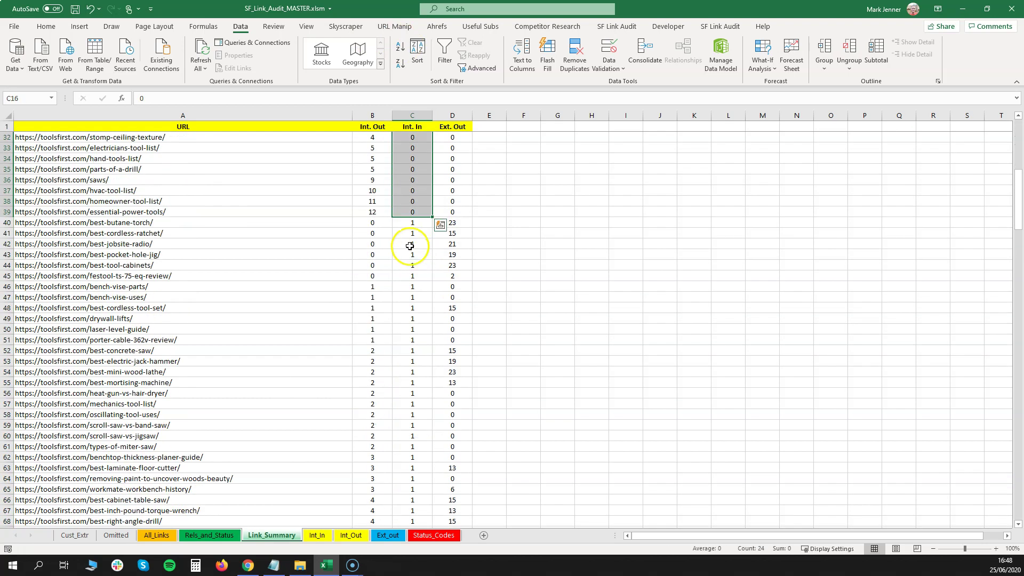
{"action": "left_click", "coordinate": [411, 220]}
{"action": "left_click_drag", "start_coordinate": [412, 220], "coordinate": [423, 521]}
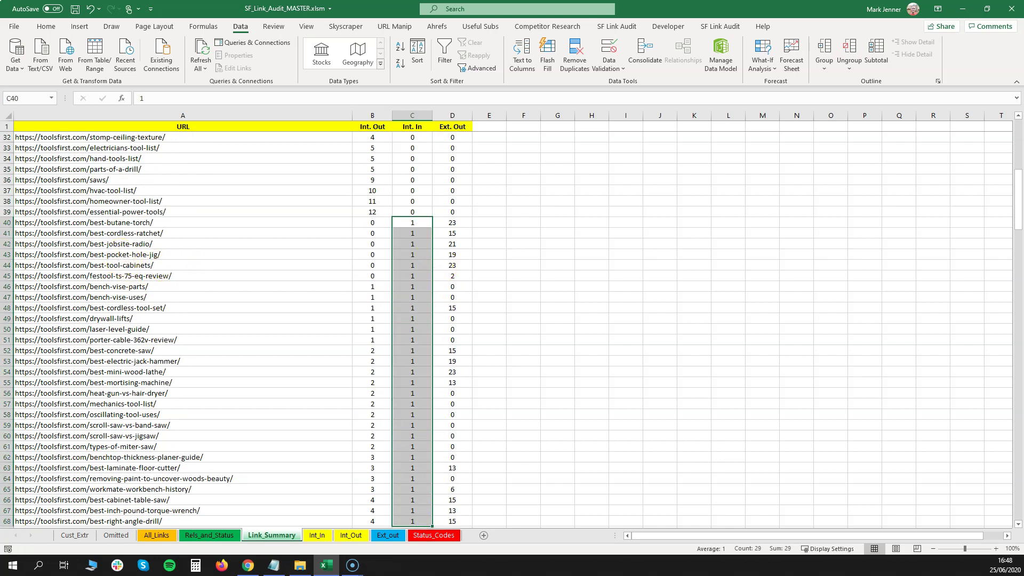
{"action": "left_click", "coordinate": [6, 254]}
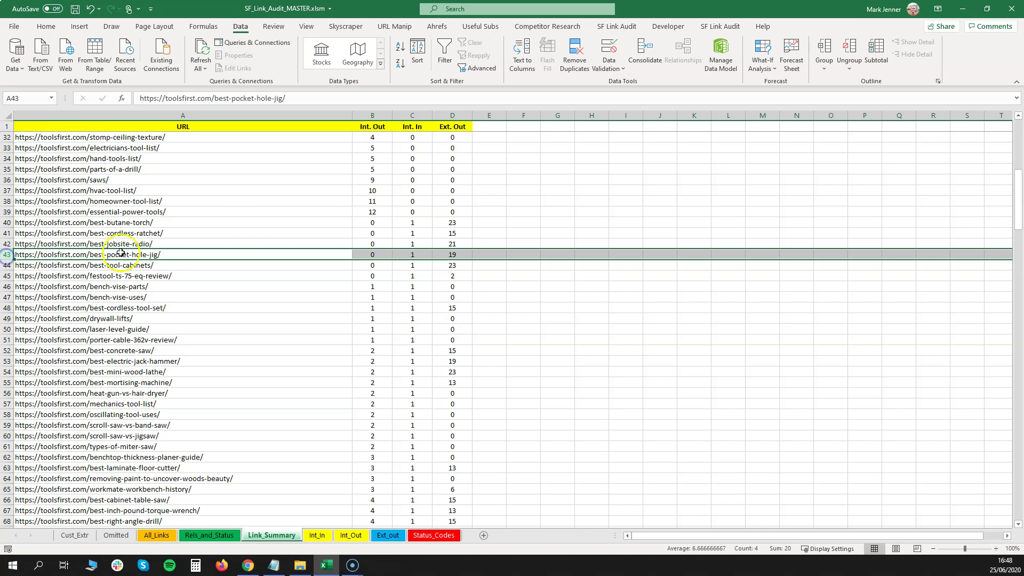
{"action": "left_click", "coordinate": [414, 255]}
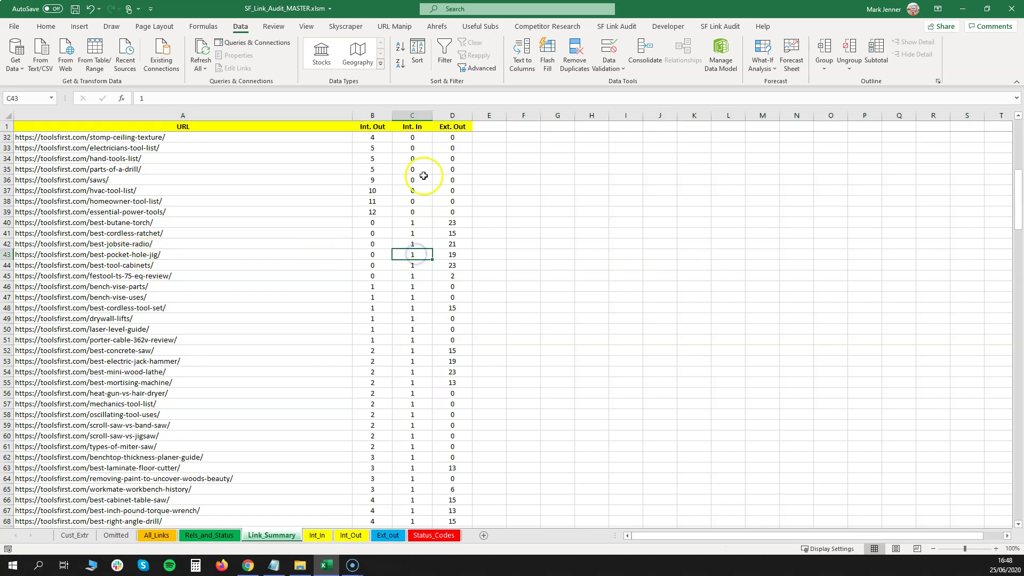
Examine the Int_In sheet's To, From, Anchor, link attribute and 1st Link Class columns, starting with the 10-inch-vs-12-inch-miter-saws rows.
{"action": "left_click_drag", "start_coordinate": [412, 223], "coordinate": [422, 318]}
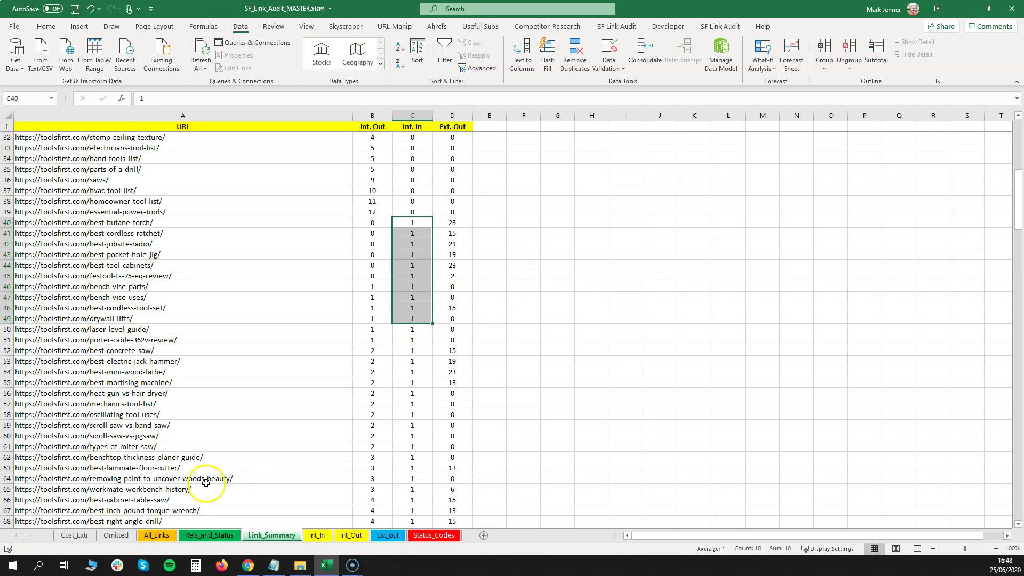
{"action": "left_click", "coordinate": [317, 536]}
{"action": "scroll", "coordinate": [265, 312], "scroll_direction": "up", "scroll_amount": 17}
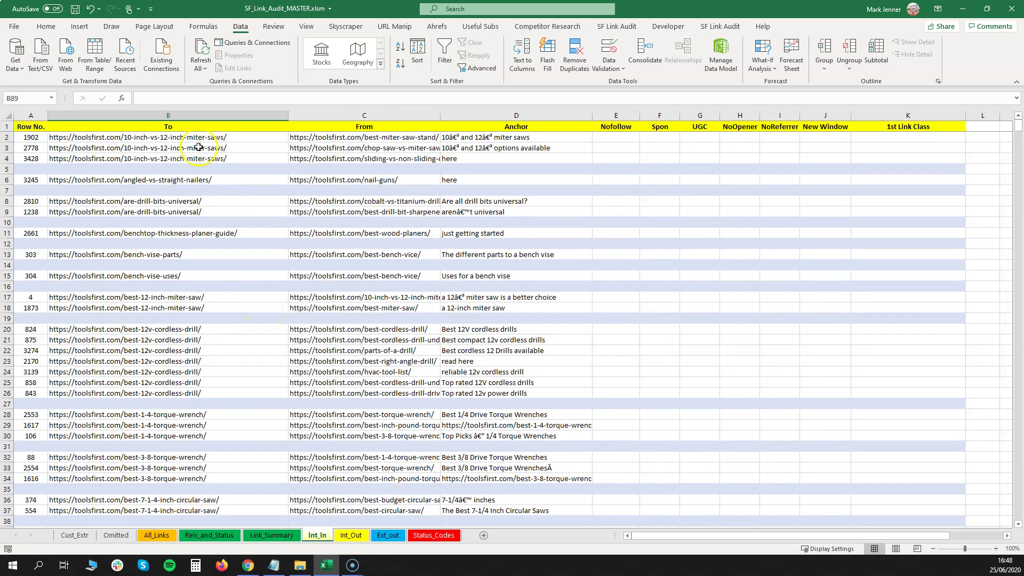
{"action": "left_click_drag", "start_coordinate": [181, 138], "coordinate": [380, 157]}
{"action": "left_click_drag", "start_coordinate": [510, 137], "coordinate": [523, 160]}
{"action": "left_click_drag", "start_coordinate": [616, 137], "coordinate": [762, 154]}
{"action": "left_click_drag", "start_coordinate": [827, 139], "coordinate": [835, 155]}
{"action": "left_click_drag", "start_coordinate": [895, 140], "coordinate": [904, 155]}
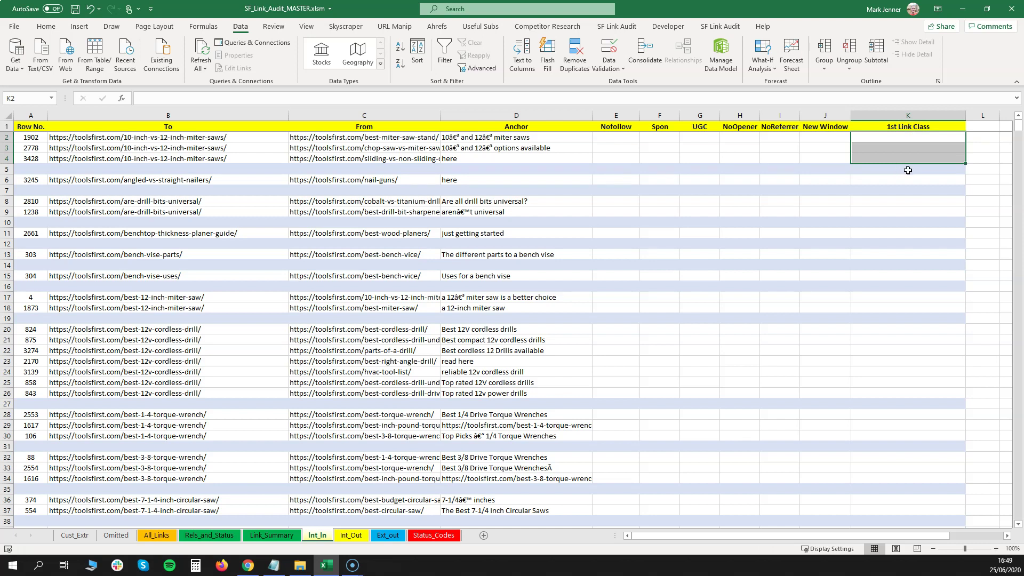
{"action": "left_click_drag", "start_coordinate": [890, 137], "coordinate": [947, 398]}
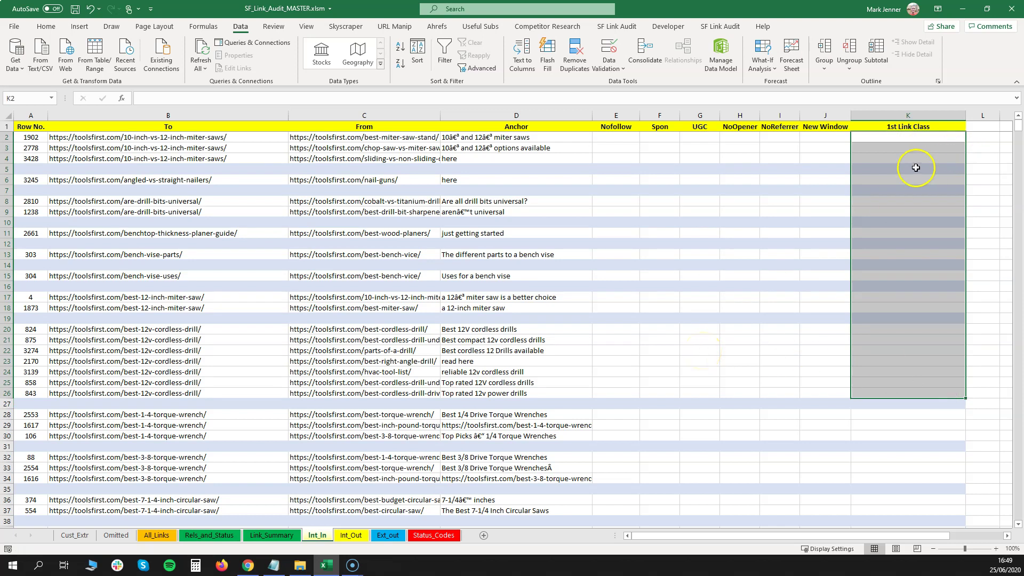
{"action": "left_click", "coordinate": [896, 137]}
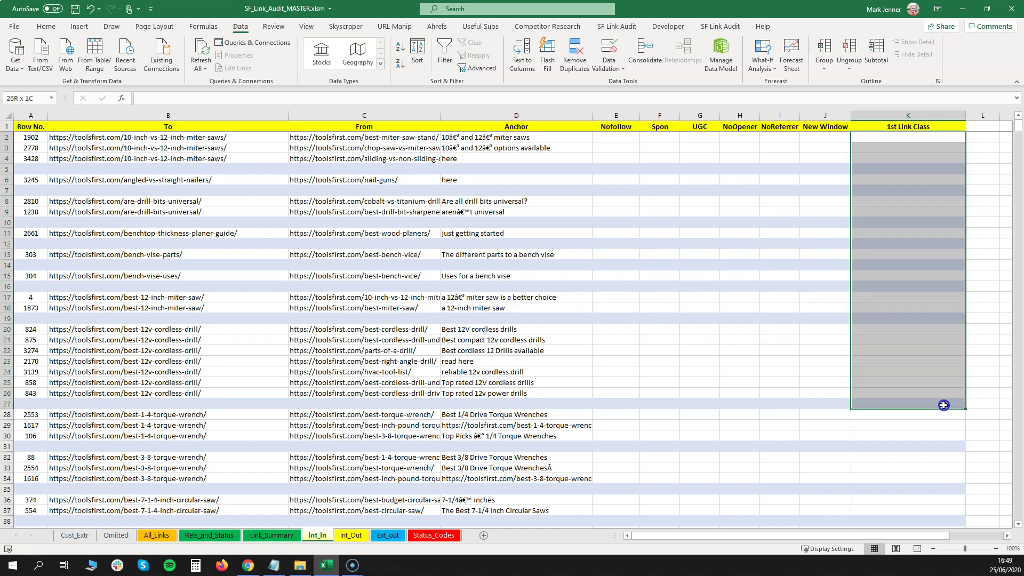
{"action": "left_click_drag", "start_coordinate": [944, 405], "coordinate": [947, 397]}
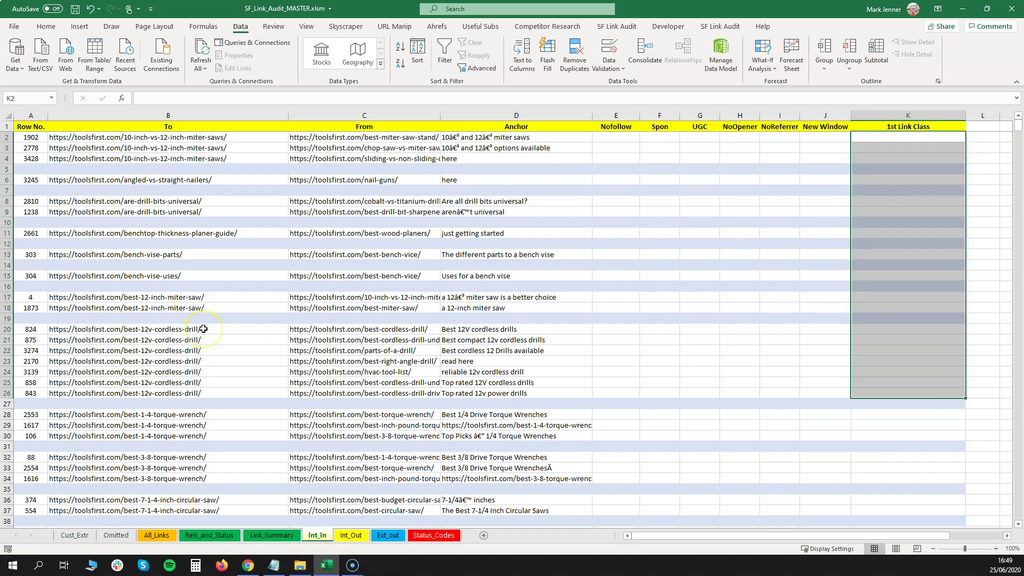
Examine the best-belt-sander-reviews group on Int_In, covering its target URL, source pages, text anchors and the image anchor code in D60.
{"action": "scroll", "coordinate": [200, 274], "scroll_direction": "down", "scroll_amount": 17}
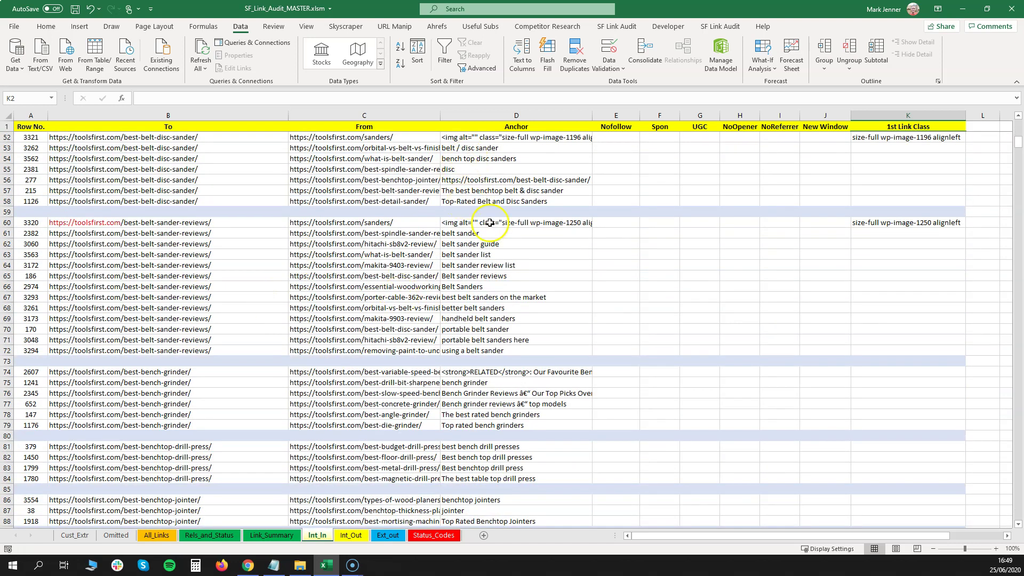
{"action": "left_click", "coordinate": [7, 276]}
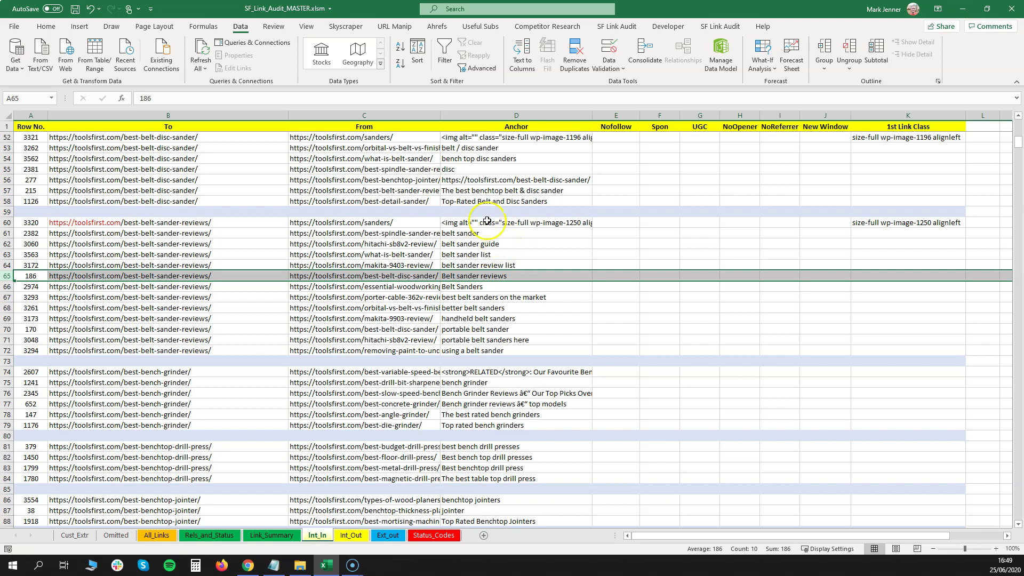
{"action": "left_click_drag", "start_coordinate": [488, 222], "coordinate": [508, 346]}
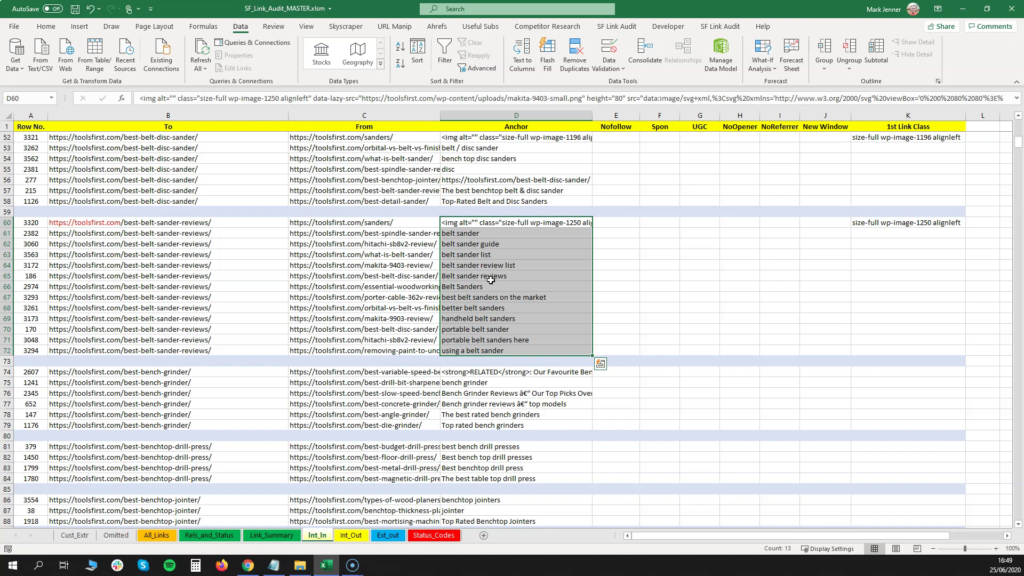
{"action": "double_click", "coordinate": [483, 223]}
{"action": "left_click_drag", "start_coordinate": [482, 223], "coordinate": [502, 309]}
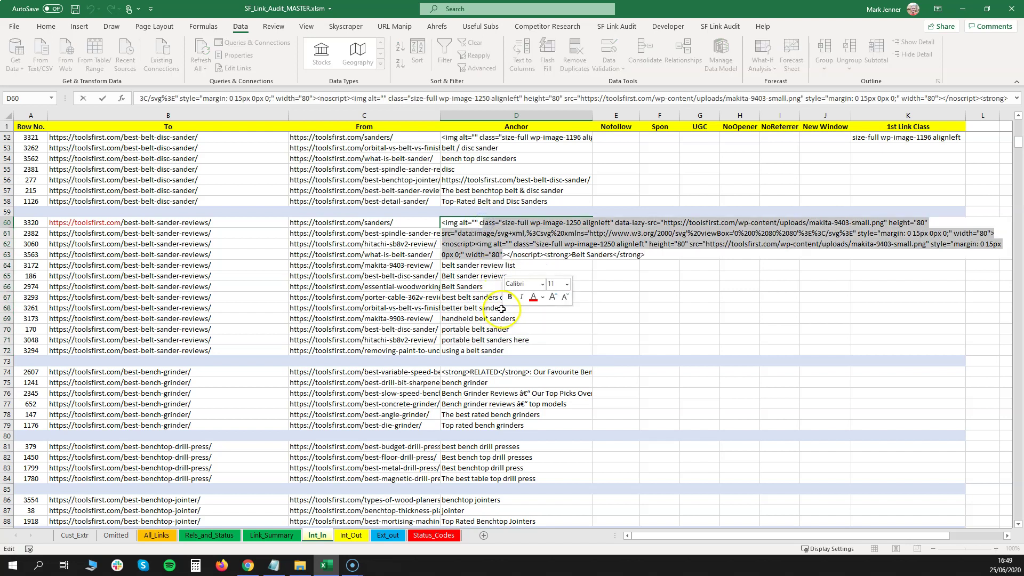
{"action": "key", "text": "Escape"}
{"action": "left_click_drag", "start_coordinate": [470, 233], "coordinate": [532, 349]}
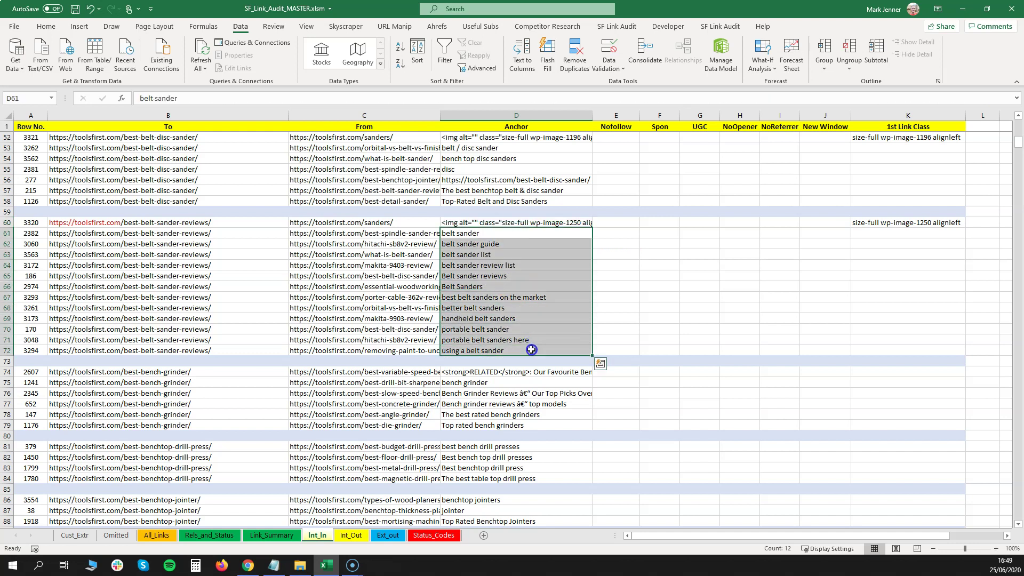
{"action": "left_click_drag", "start_coordinate": [342, 234], "coordinate": [375, 347]}
{"action": "left_click_drag", "start_coordinate": [150, 235], "coordinate": [184, 350]}
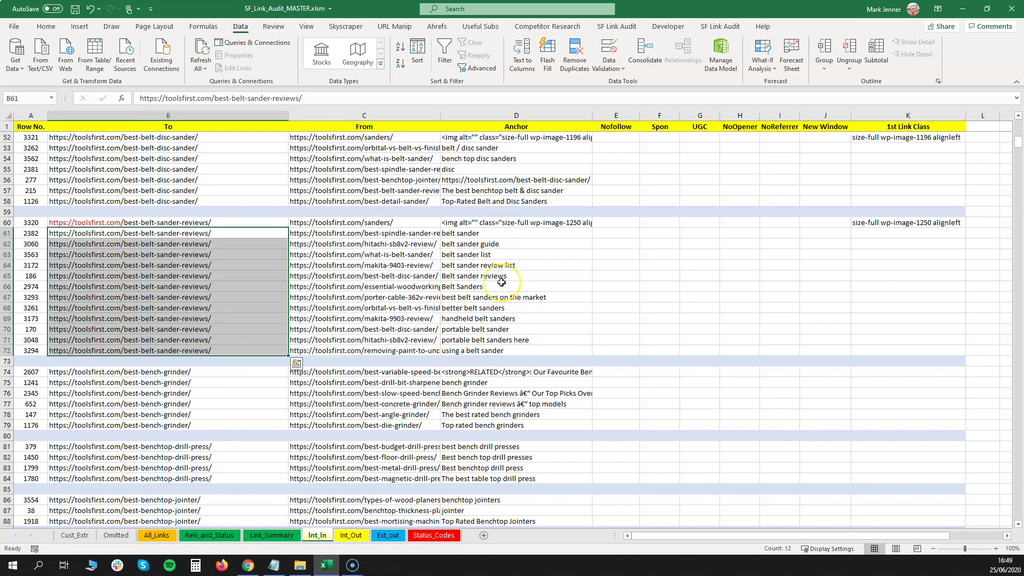
Review further incoming-link groups on Int_In and compare them with the low Int. In counts on Link_Summary.
{"action": "scroll", "coordinate": [502, 293], "scroll_direction": "down", "scroll_amount": 3}
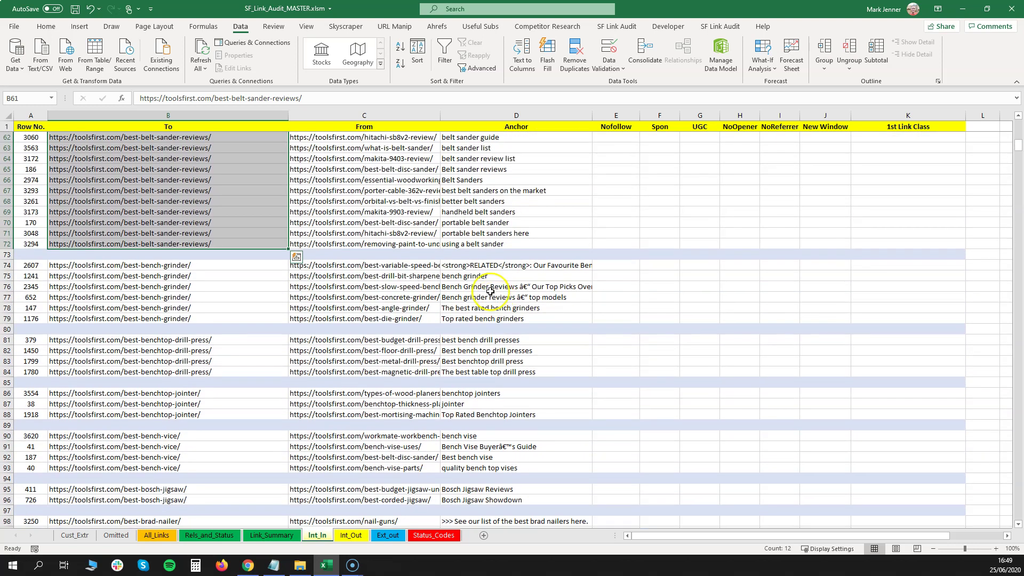
{"action": "scroll", "coordinate": [490, 291], "scroll_direction": "down", "scroll_amount": 5}
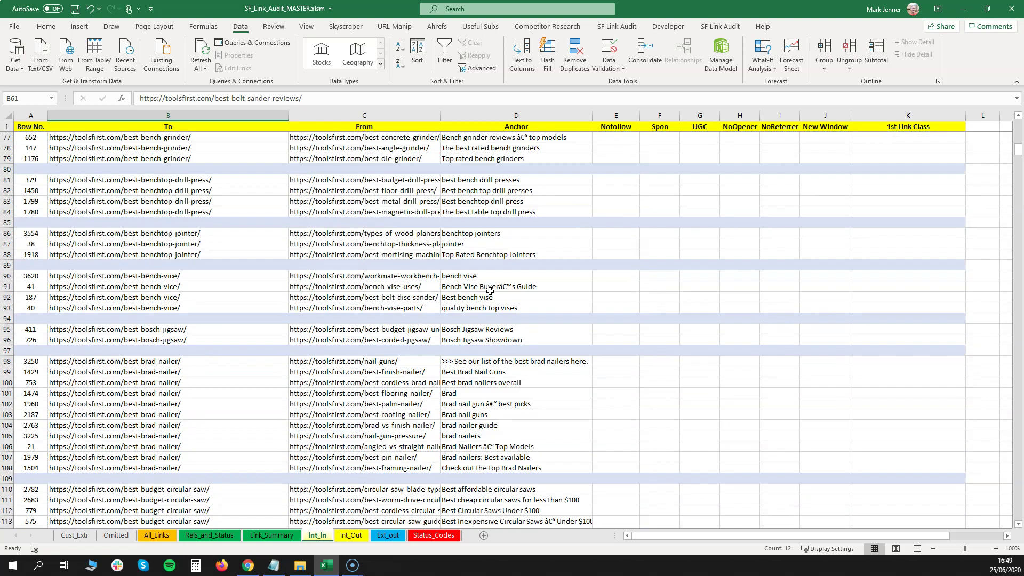
{"action": "scroll", "coordinate": [491, 291], "scroll_direction": "down", "scroll_amount": 17}
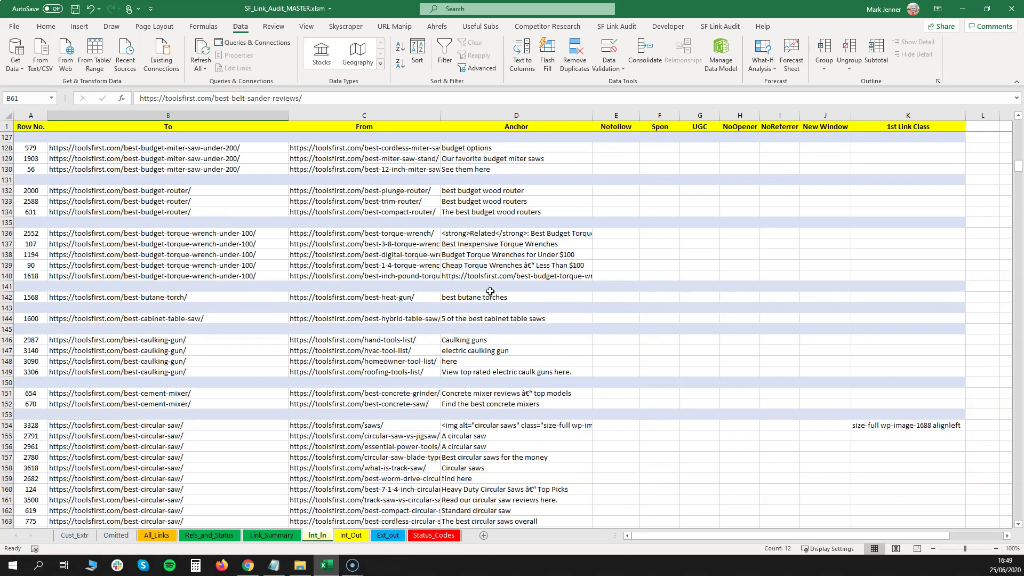
{"action": "left_click", "coordinate": [272, 535]}
{"action": "left_click_drag", "start_coordinate": [418, 185], "coordinate": [415, 448]}
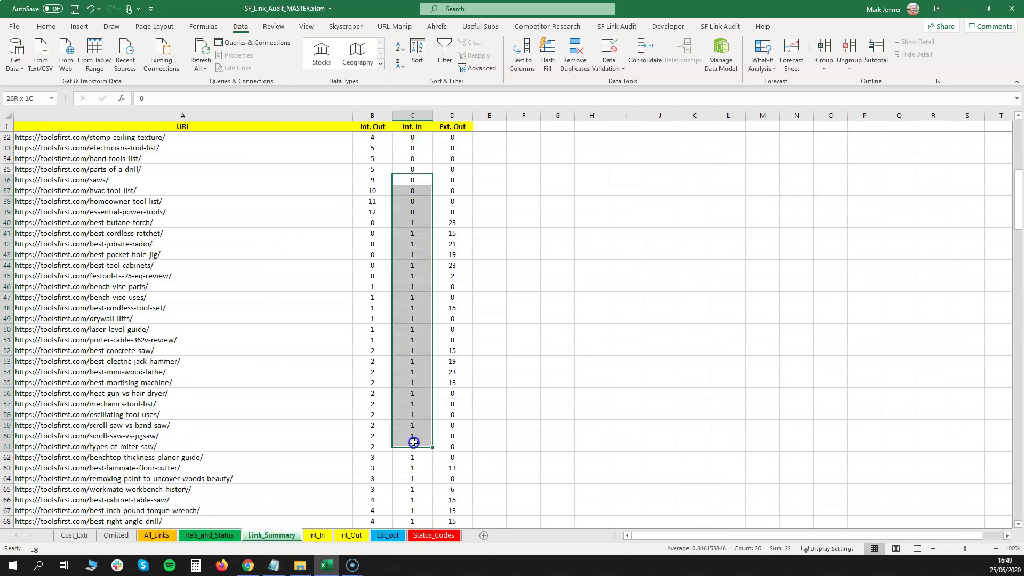
{"action": "left_click", "coordinate": [318, 535]}
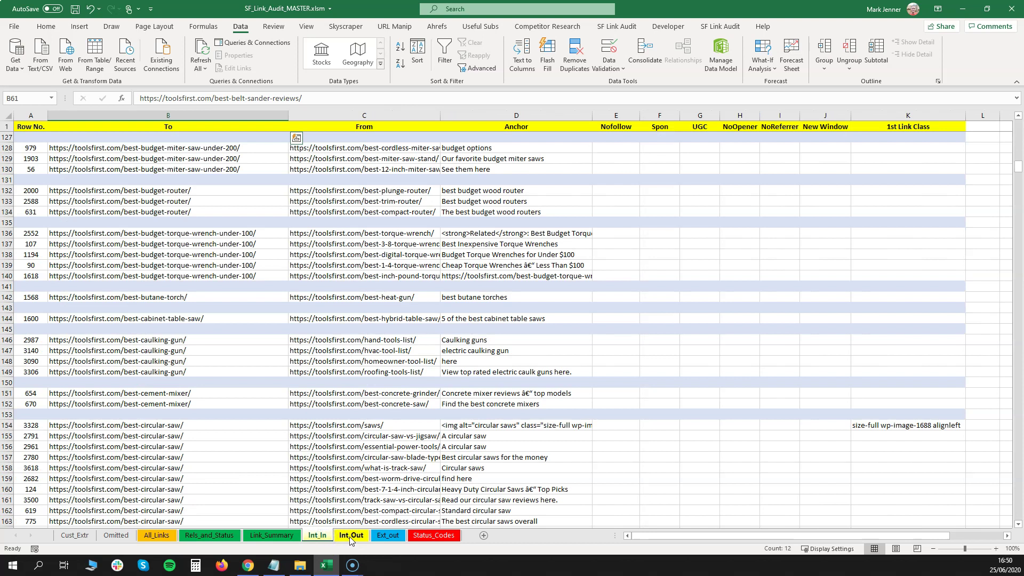
Widen the From column on Int_Out to fit the full URLs, and review the 10-inch-vs-12-inch-miter-saws page's target URLs and anchors.
{"action": "left_click", "coordinate": [350, 535]}
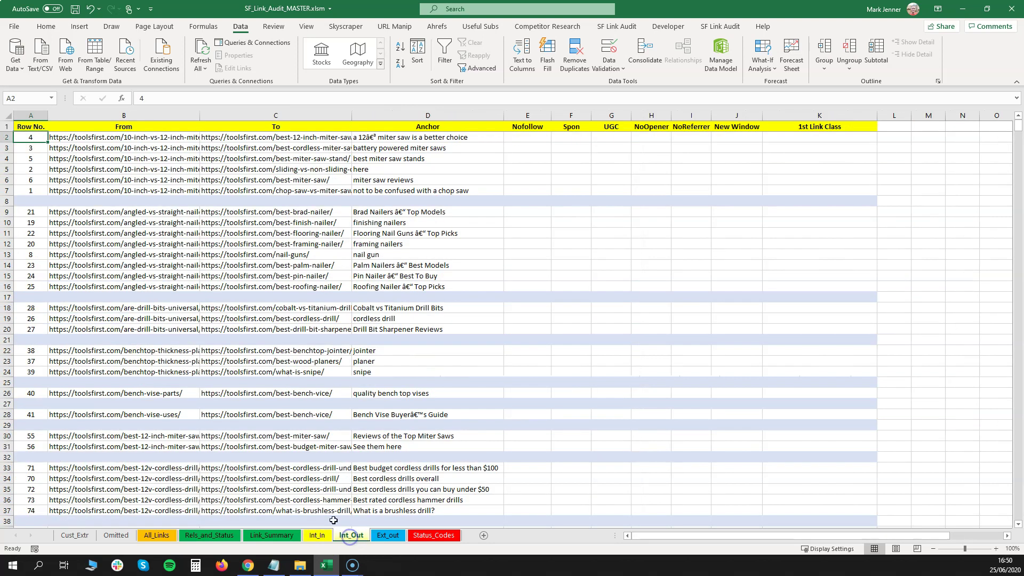
{"action": "left_click", "coordinate": [318, 536]}
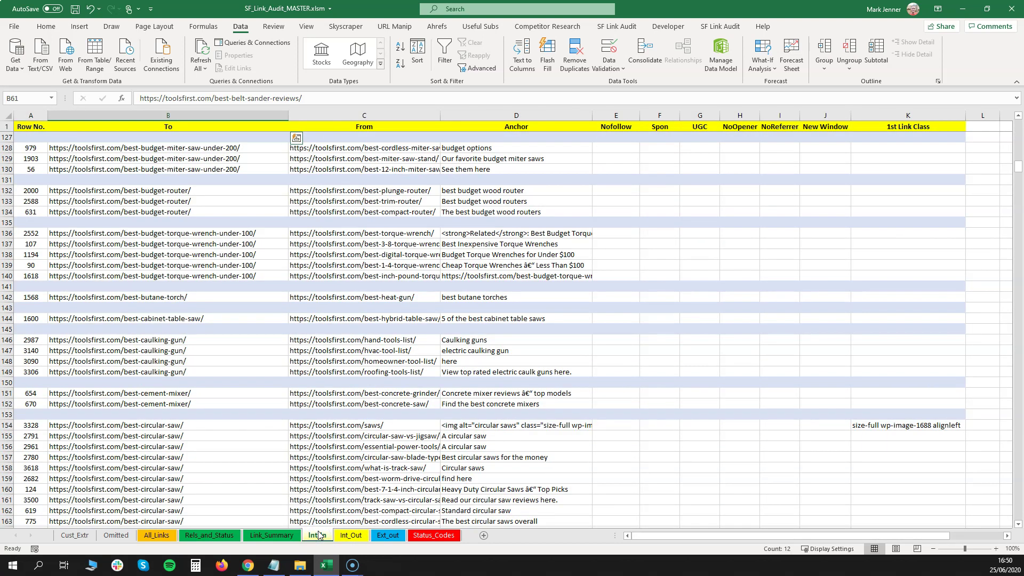
{"action": "left_click", "coordinate": [352, 536]}
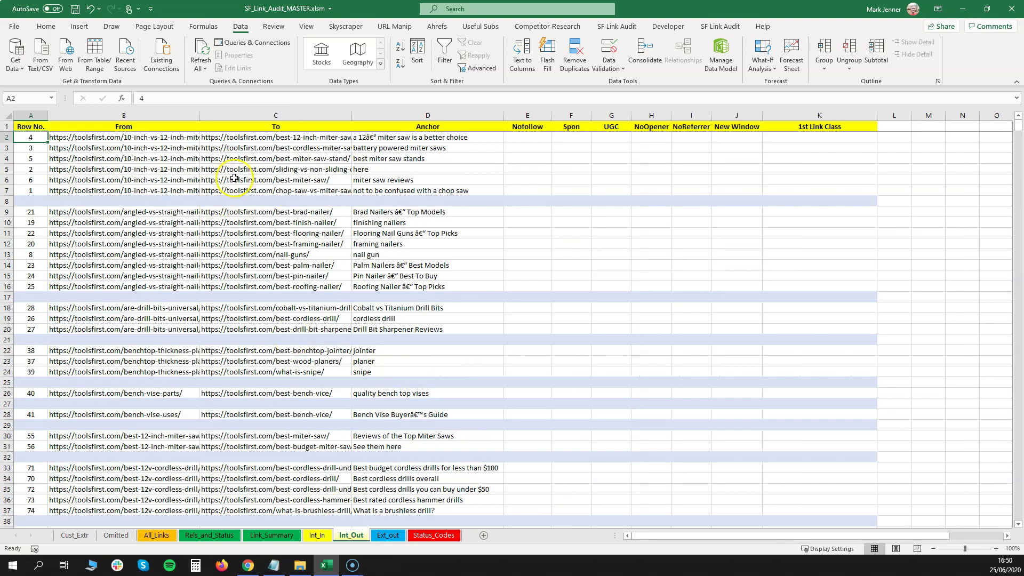
{"action": "left_click_drag", "start_coordinate": [200, 115], "coordinate": [308, 132]}
{"action": "left_click_drag", "start_coordinate": [171, 136], "coordinate": [191, 187]}
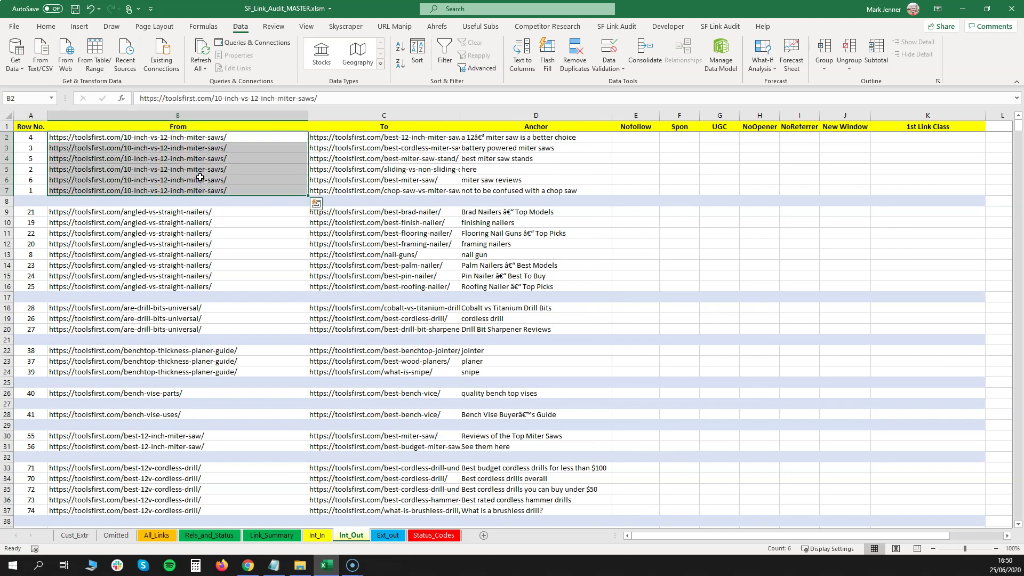
{"action": "left_click_drag", "start_coordinate": [343, 140], "coordinate": [360, 187]}
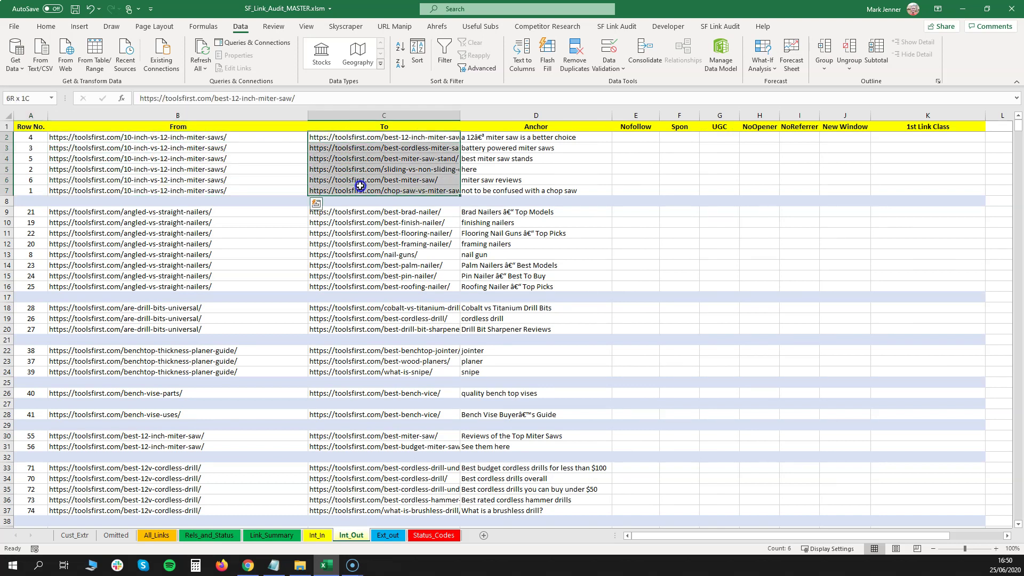
{"action": "left_click_drag", "start_coordinate": [499, 143], "coordinate": [506, 187]}
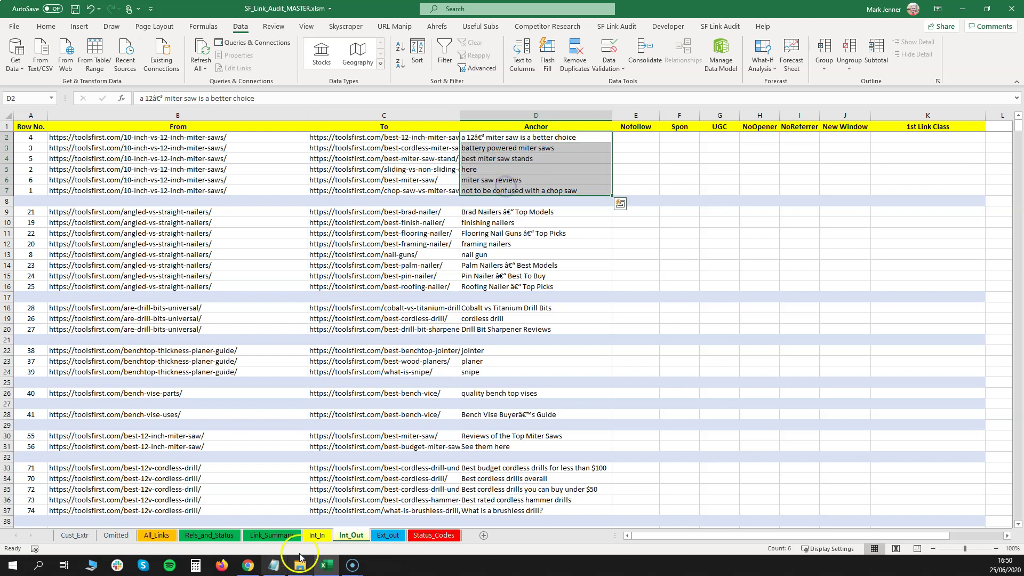
Compare the To and From grouping on Int_In with the From, To, Anchor and attribute columns on Int_Out.
{"action": "left_click", "coordinate": [320, 536]}
{"action": "left_click_drag", "start_coordinate": [164, 145], "coordinate": [180, 275]}
{"action": "left_click_drag", "start_coordinate": [323, 148], "coordinate": [346, 276]}
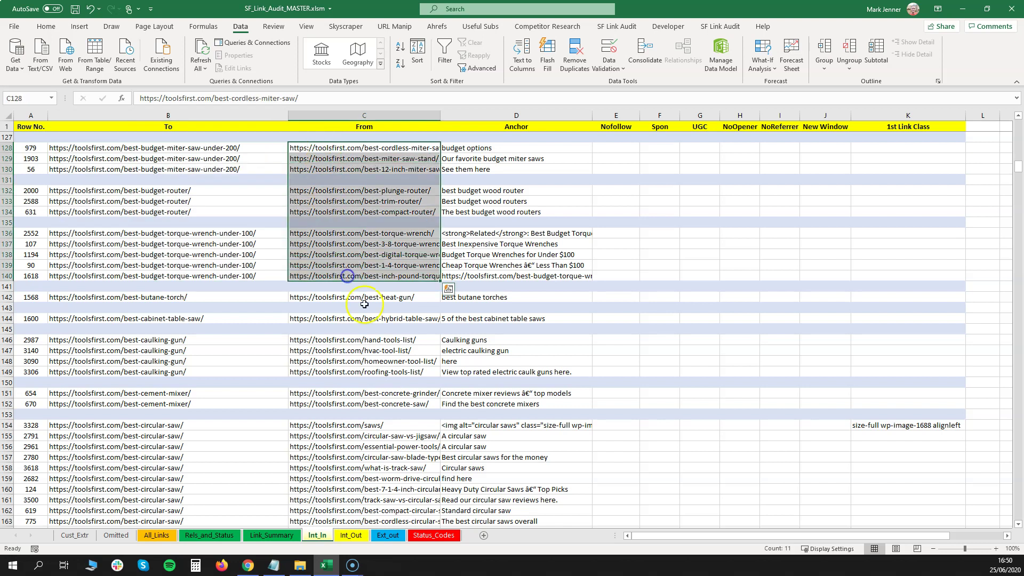
{"action": "left_click", "coordinate": [352, 536]}
{"action": "left_click_drag", "start_coordinate": [167, 137], "coordinate": [183, 190]}
{"action": "left_click_drag", "start_coordinate": [369, 136], "coordinate": [381, 191]}
{"action": "left_click_drag", "start_coordinate": [487, 137], "coordinate": [513, 200]}
{"action": "left_click_drag", "start_coordinate": [637, 137], "coordinate": [930, 171]}
Examine the best-12-inch-miter-saw group on Ext_out, covering its source, Amazon targets, anchors, link attributes, New Window and 1st Link Class.
{"action": "left_click", "coordinate": [389, 536]}
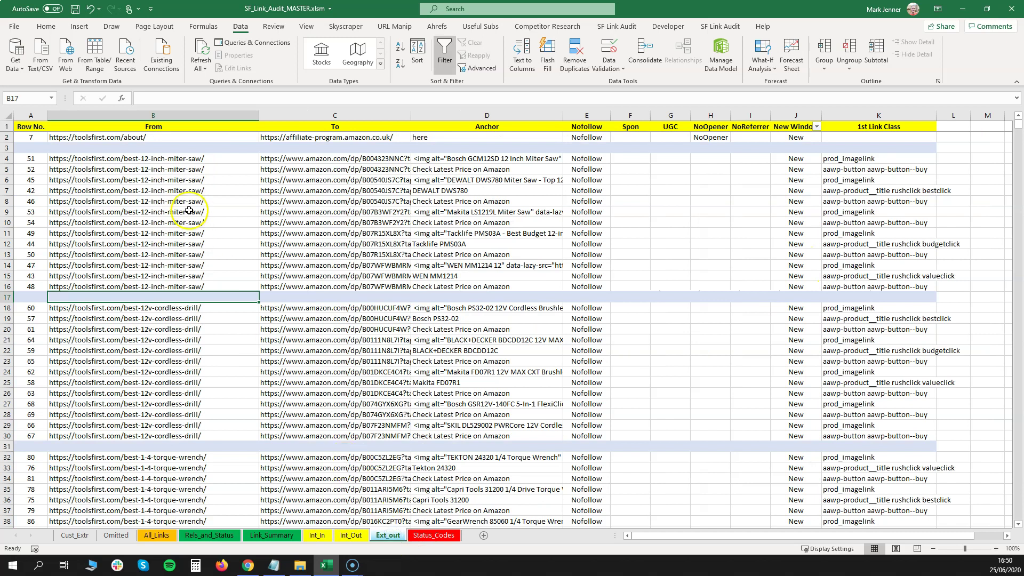
{"action": "left_click_drag", "start_coordinate": [170, 160], "coordinate": [184, 282]}
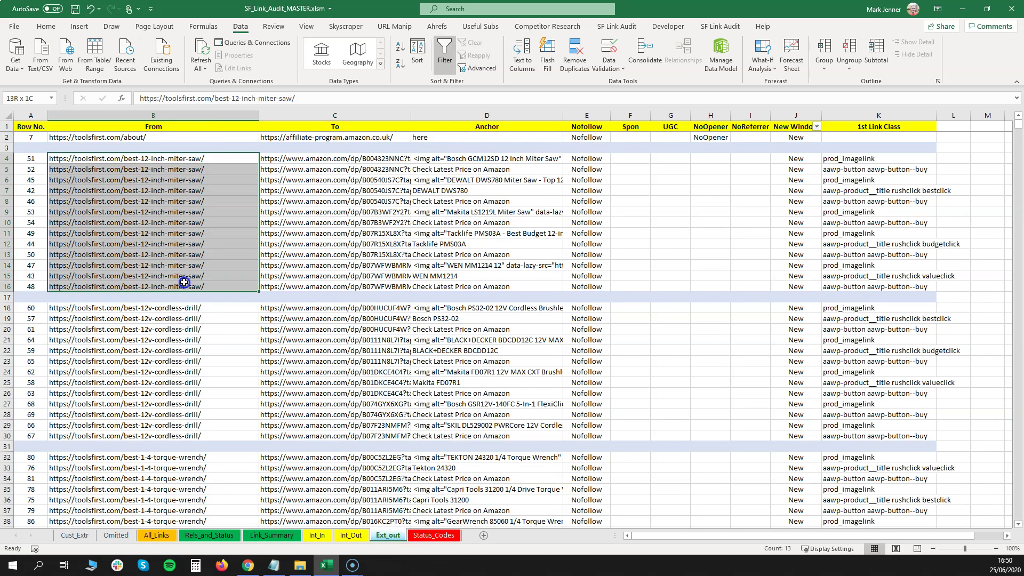
{"action": "left_click_drag", "start_coordinate": [363, 158], "coordinate": [389, 285]}
{"action": "left_click_drag", "start_coordinate": [509, 161], "coordinate": [536, 289]}
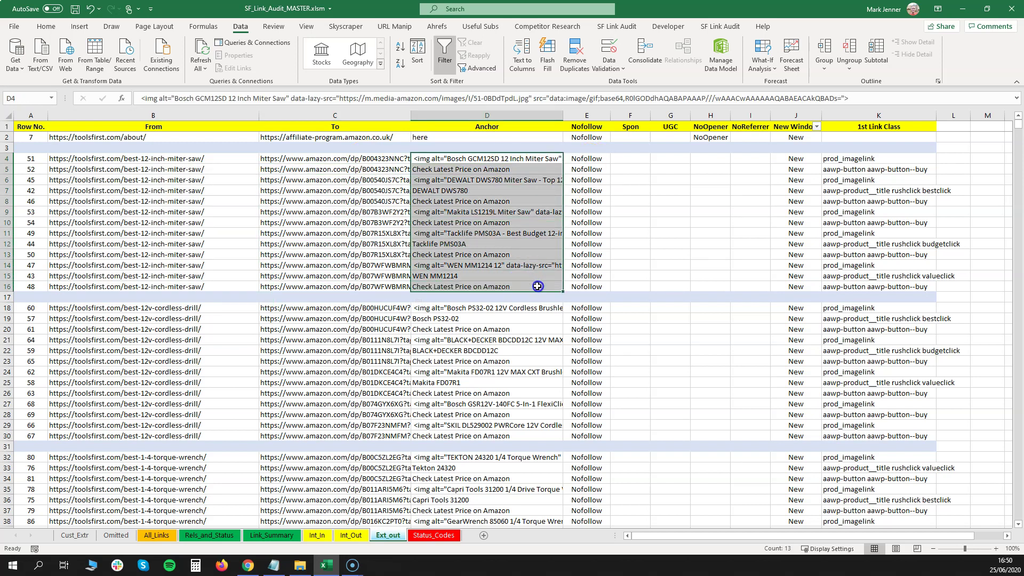
{"action": "left_click", "coordinate": [445, 267]}
{"action": "left_click", "coordinate": [590, 156]}
{"action": "left_click_drag", "start_coordinate": [590, 155], "coordinate": [711, 273]}
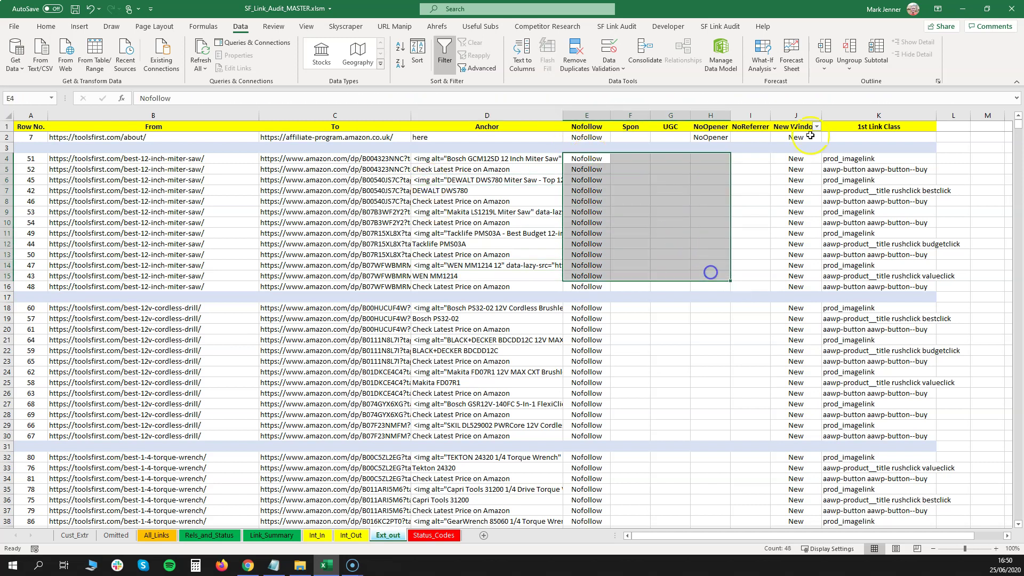
{"action": "left_click_drag", "start_coordinate": [796, 159], "coordinate": [810, 250]}
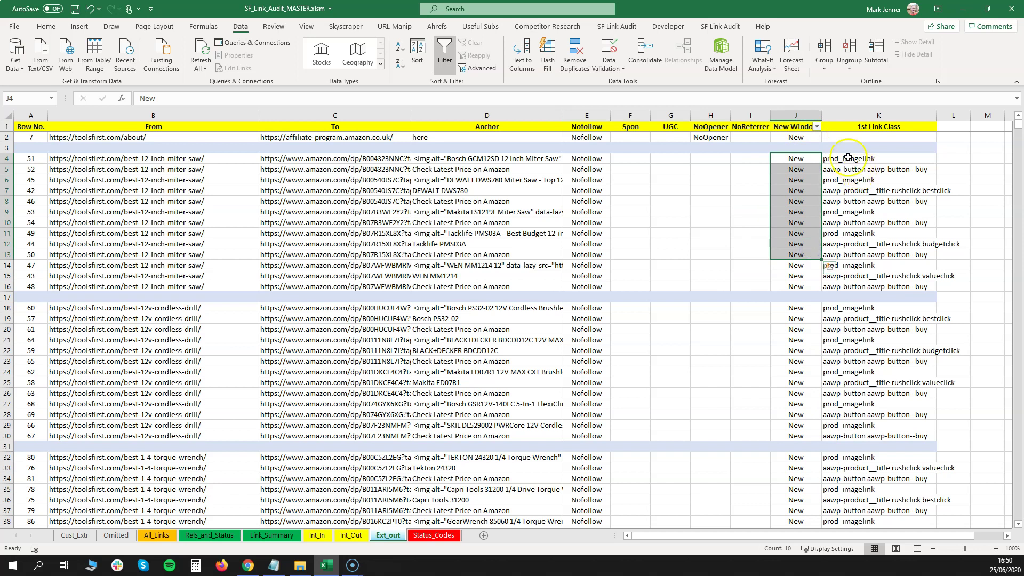
{"action": "left_click_drag", "start_coordinate": [848, 158], "coordinate": [869, 266]}
Remove the filter from the New Window column on Ext_out.
{"action": "left_click", "coordinate": [816, 130]}
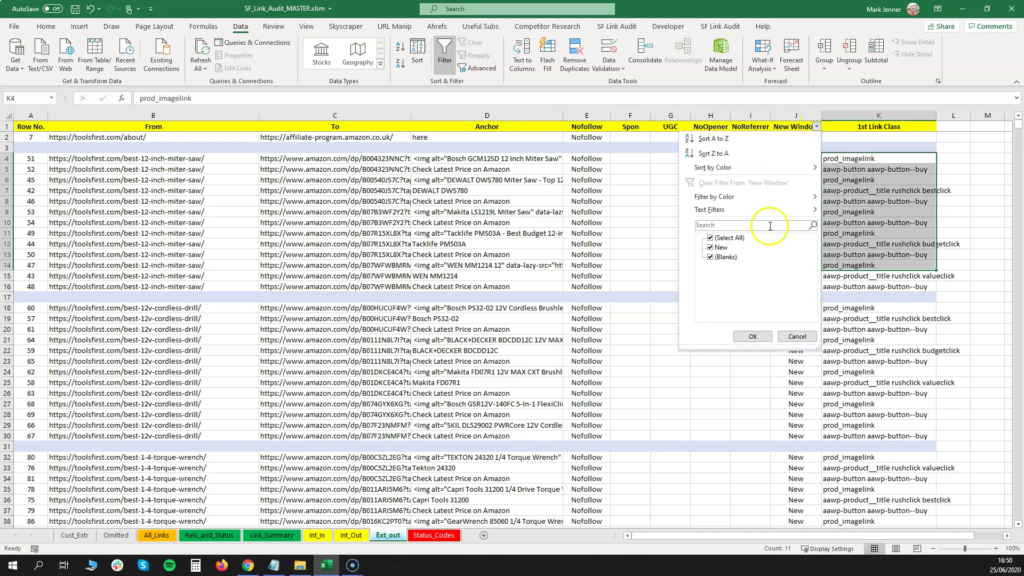
{"action": "left_click", "coordinate": [815, 129]}
{"action": "left_click", "coordinate": [445, 54]}
{"action": "left_click", "coordinate": [539, 286]}
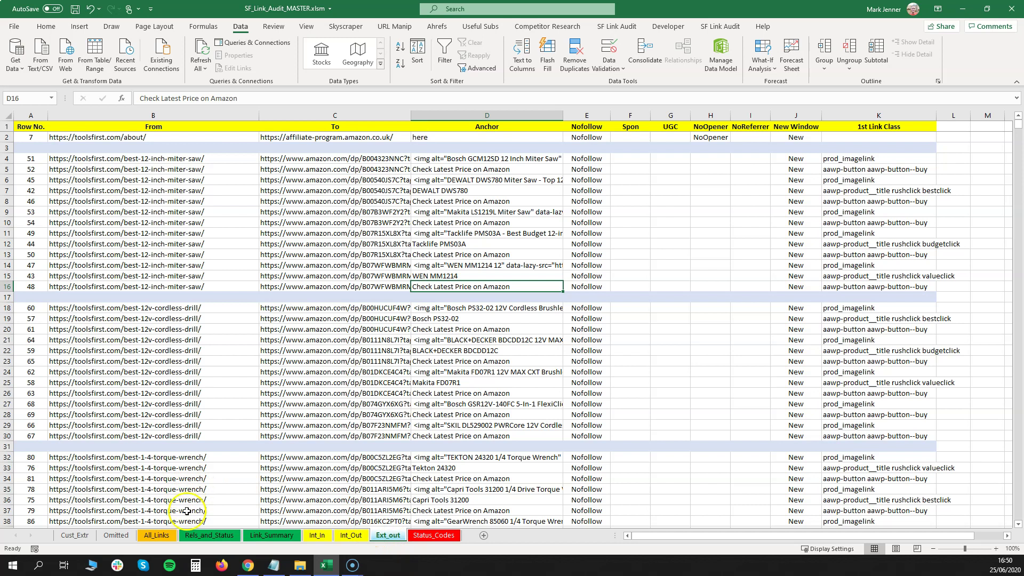
Look through the Rels_and_Status, Link_Summary, Int_In, Int_Out, Ext_out and Status_Codes sheets as a final overview of the audit.
{"action": "left_click", "coordinate": [197, 535]}
{"action": "left_click", "coordinate": [267, 536]}
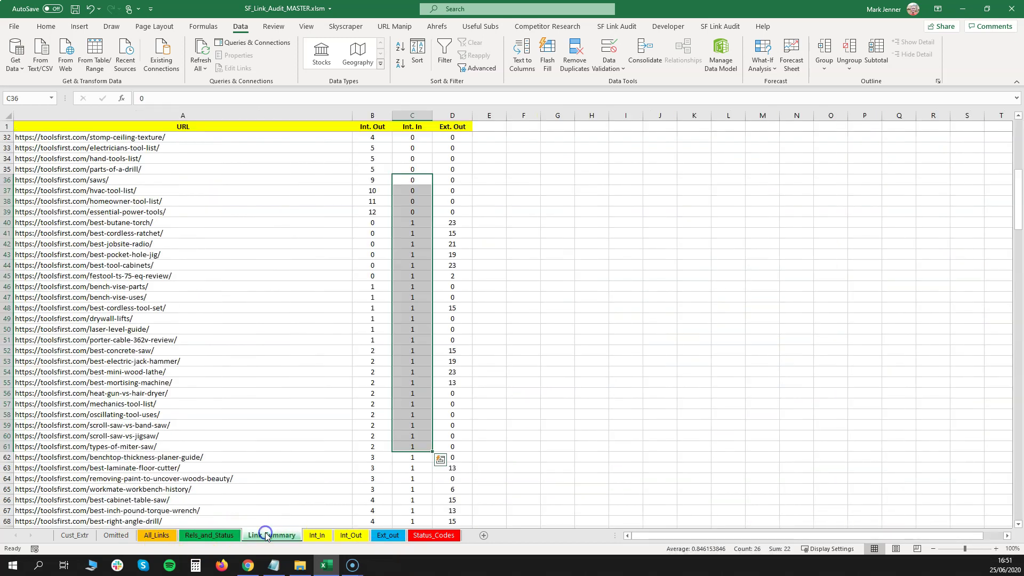
{"action": "left_click", "coordinate": [318, 536]}
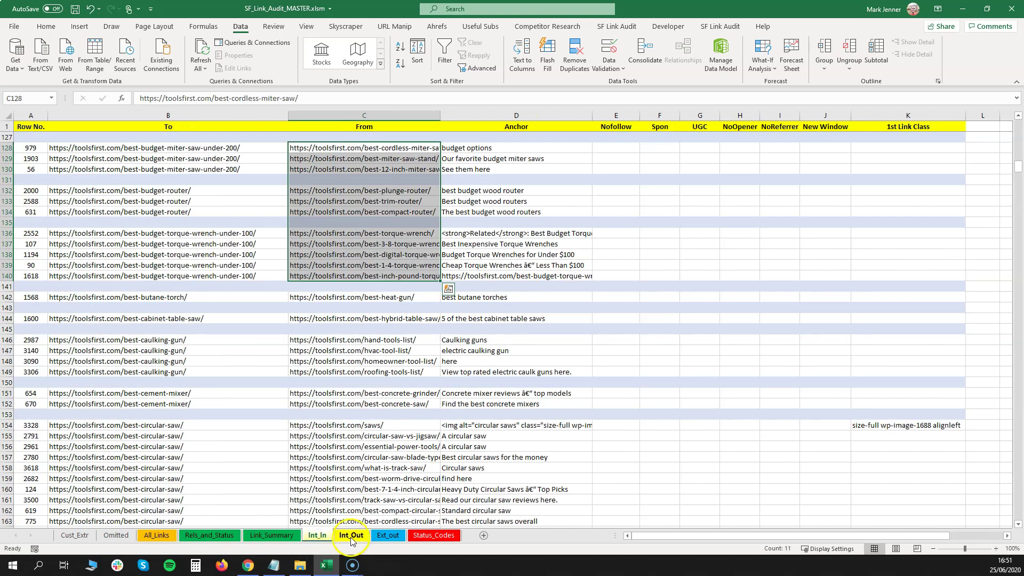
{"action": "left_click", "coordinate": [352, 536]}
{"action": "left_click", "coordinate": [386, 536]}
{"action": "left_click", "coordinate": [429, 537]}
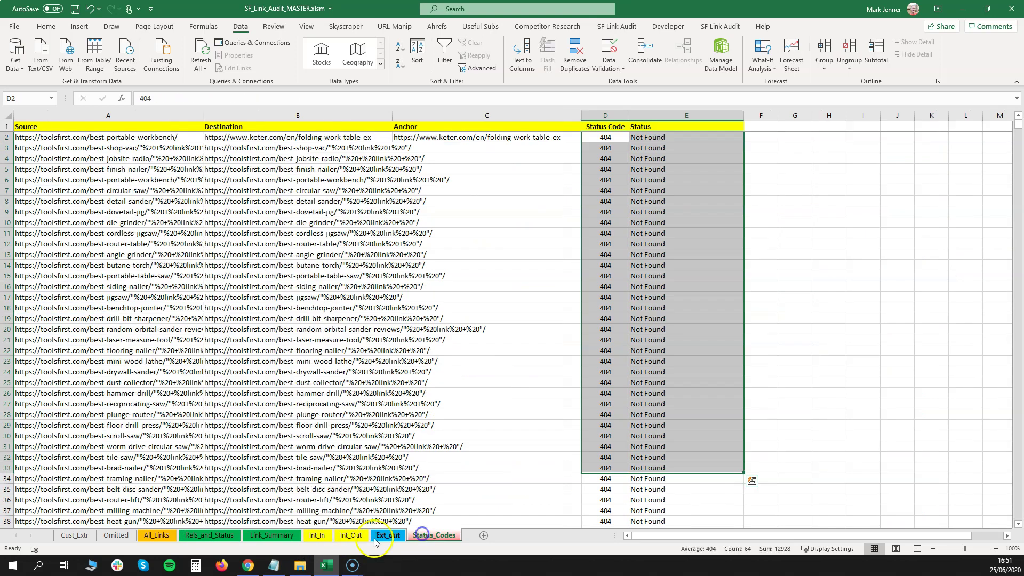
{"action": "left_click", "coordinate": [344, 536]}
{"action": "left_click", "coordinate": [318, 537]}
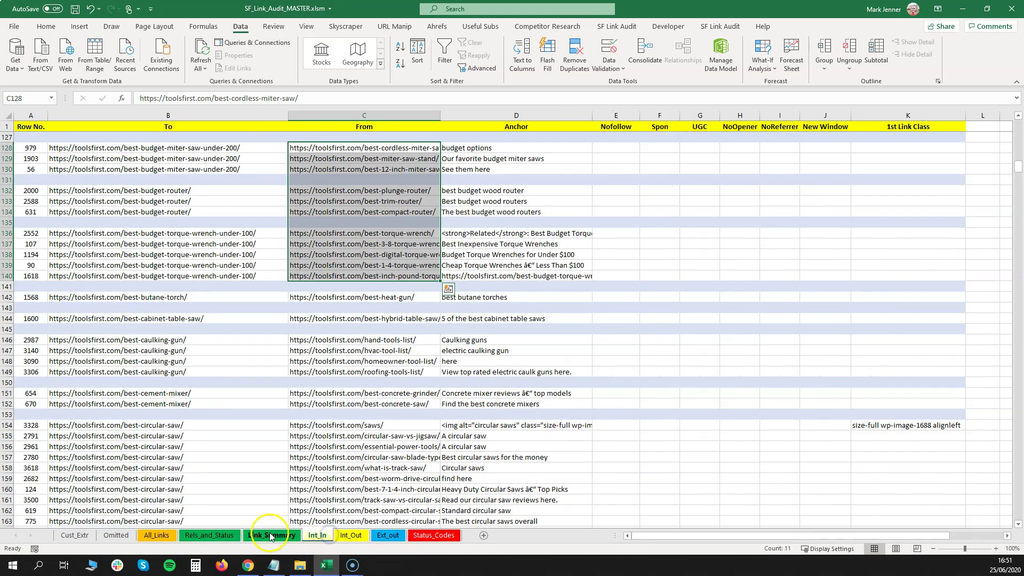
Examine the raw custom extraction data on the Cust_Extr sheet, including the extracted link HTML across the extractor columns.
{"action": "left_click", "coordinate": [271, 536]}
{"action": "left_click", "coordinate": [224, 536]}
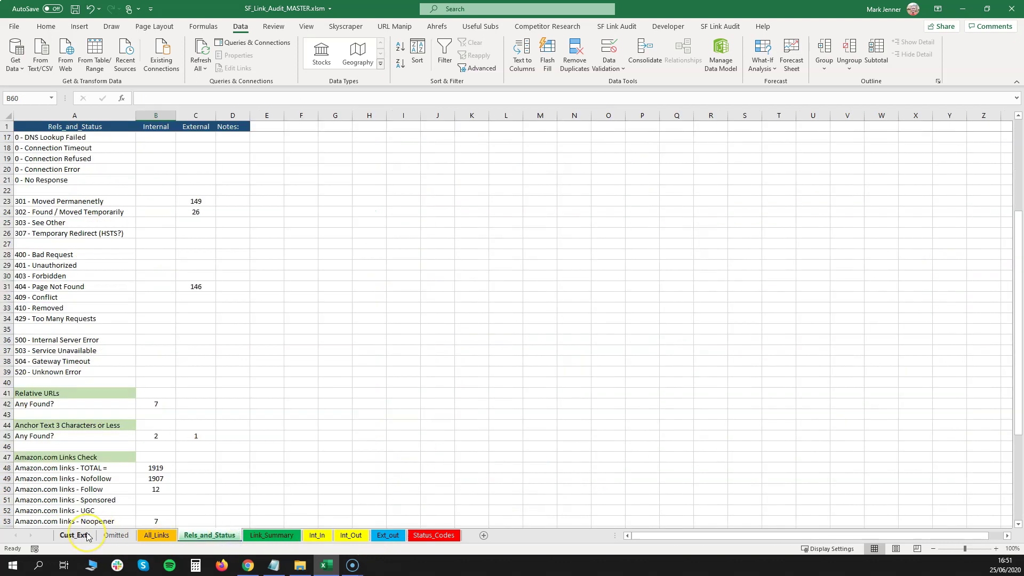
{"action": "left_click", "coordinate": [75, 536]}
{"action": "left_click_drag", "start_coordinate": [128, 158], "coordinate": [852, 479]}
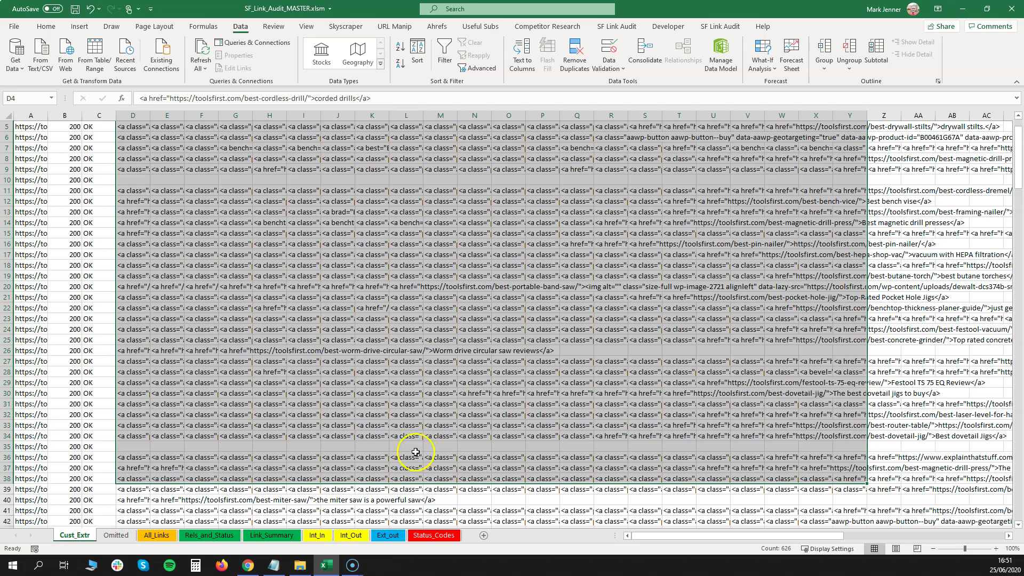
{"action": "left_click", "coordinate": [352, 356]}
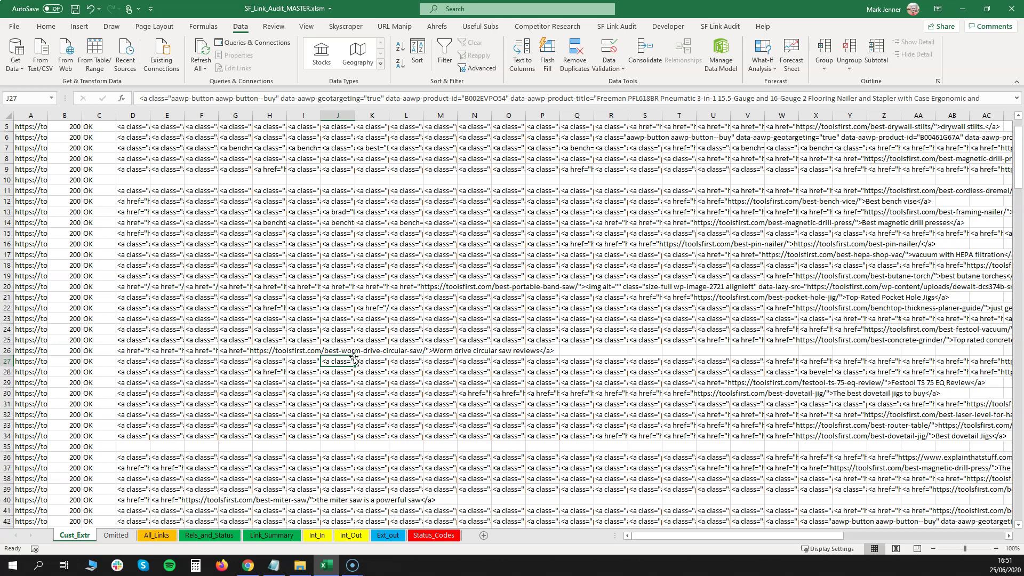
{"action": "left_click", "coordinate": [308, 372]}
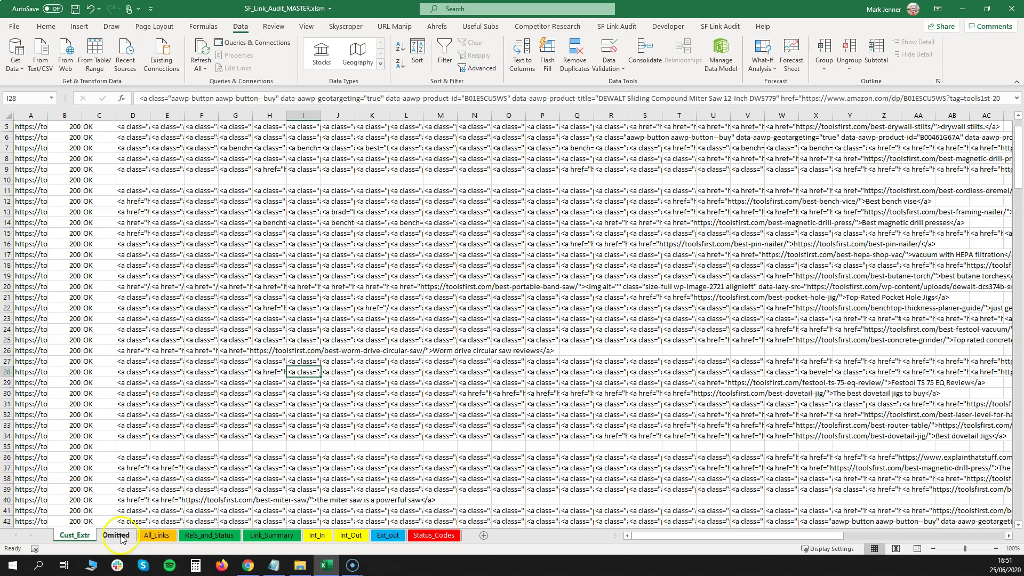
{"action": "scroll", "coordinate": [275, 428], "scroll_direction": "up", "scroll_amount": 2}
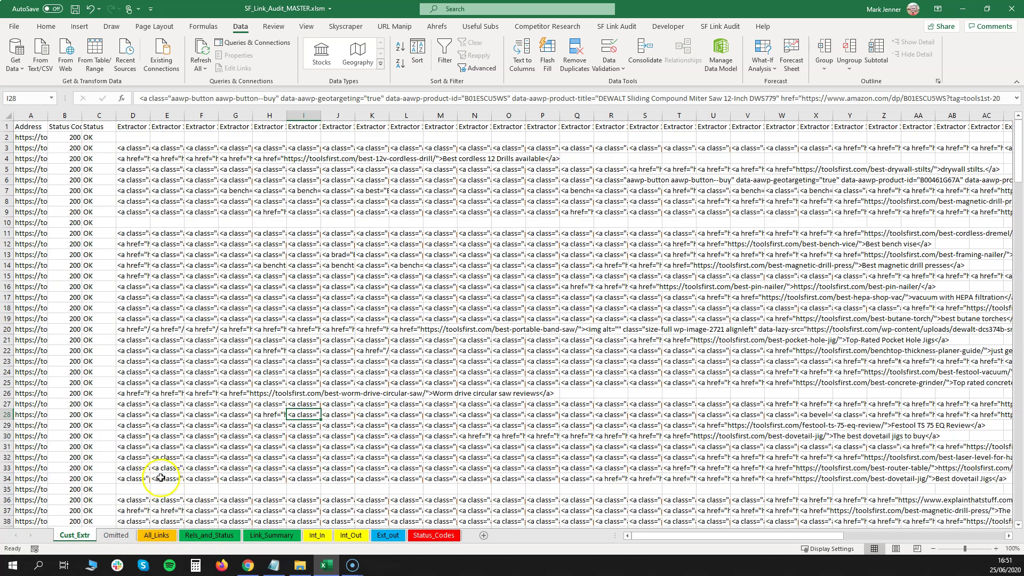
Widen the From column on the Omitted sheet to fit its full URLs, and bring up the SF Link Audit commands.
{"action": "left_click", "coordinate": [116, 535]}
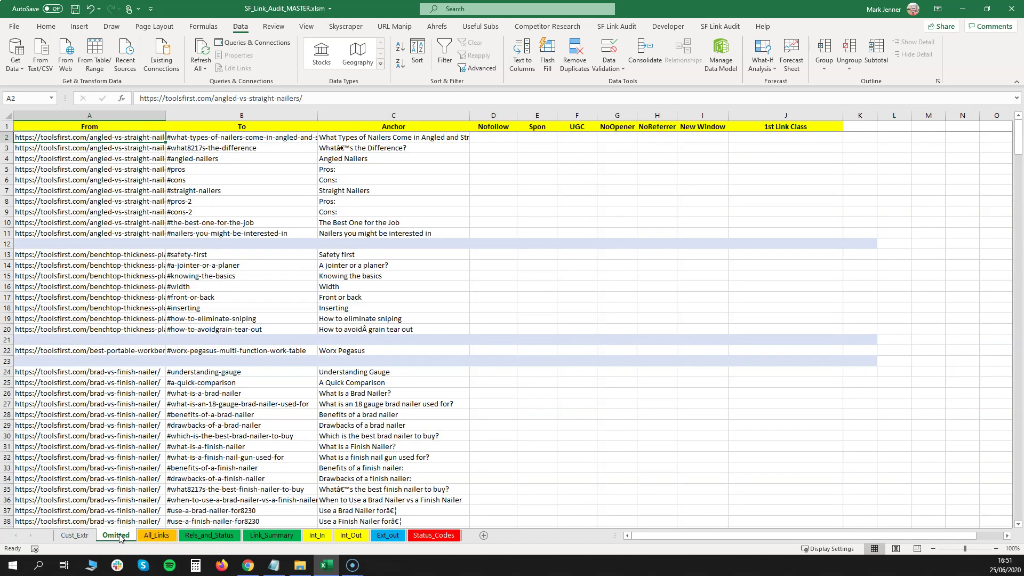
{"action": "left_click_drag", "start_coordinate": [167, 115], "coordinate": [286, 116]}
{"action": "left_click", "coordinate": [698, 28]}
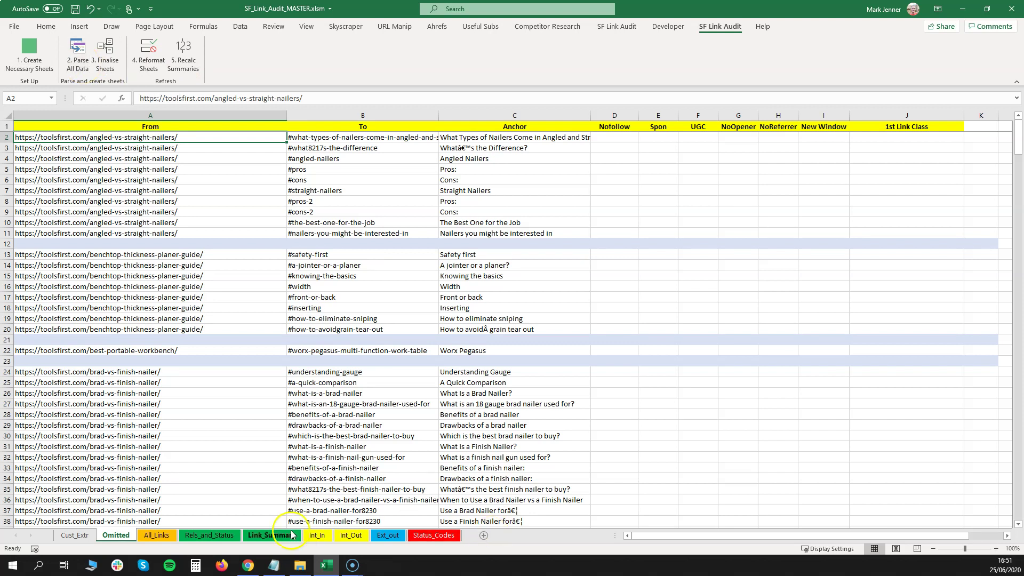
Look through the Int_Out, Ext_out and Int_In sheets for comparison, returning to the Omitted sheet.
{"action": "left_click", "coordinate": [345, 540]}
{"action": "left_click", "coordinate": [386, 538]}
{"action": "left_click", "coordinate": [353, 536]}
{"action": "left_click", "coordinate": [317, 535]}
{"action": "left_click", "coordinate": [115, 535]}
Examine the # jump-link targets in the To column of Omitted, from the angled-vs-straight-nailers group through the cobalt-vs-titanium-drill-bits group.
{"action": "left_click_drag", "start_coordinate": [261, 142], "coordinate": [315, 158]}
{"action": "left_click_drag", "start_coordinate": [338, 256], "coordinate": [347, 331]}
{"action": "left_click", "coordinate": [348, 350]}
{"action": "left_click_drag", "start_coordinate": [336, 372], "coordinate": [374, 522]}
{"action": "scroll", "coordinate": [341, 400], "scroll_direction": "down", "scroll_amount": 10}
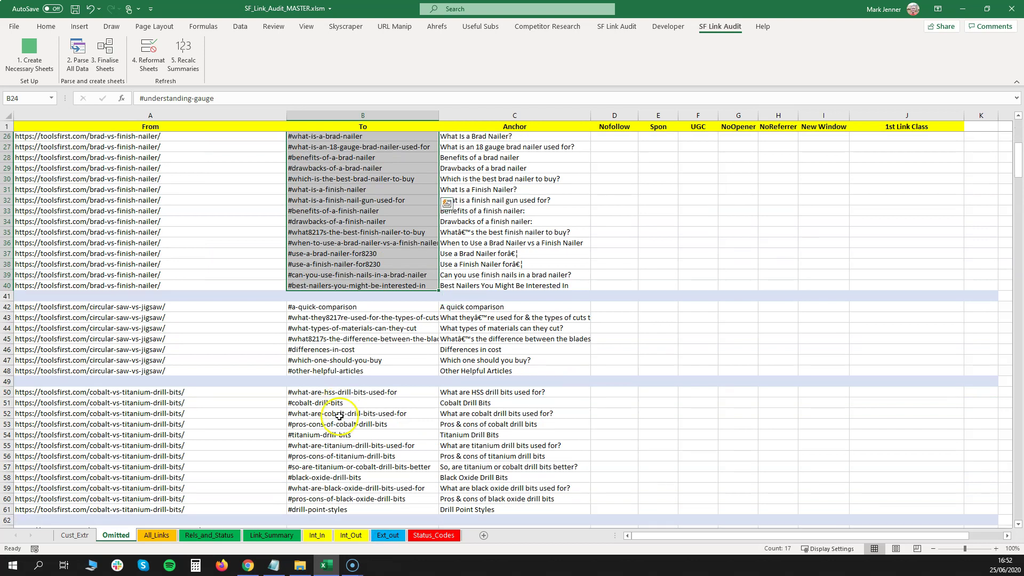
{"action": "left_click_drag", "start_coordinate": [341, 297], "coordinate": [366, 419]}
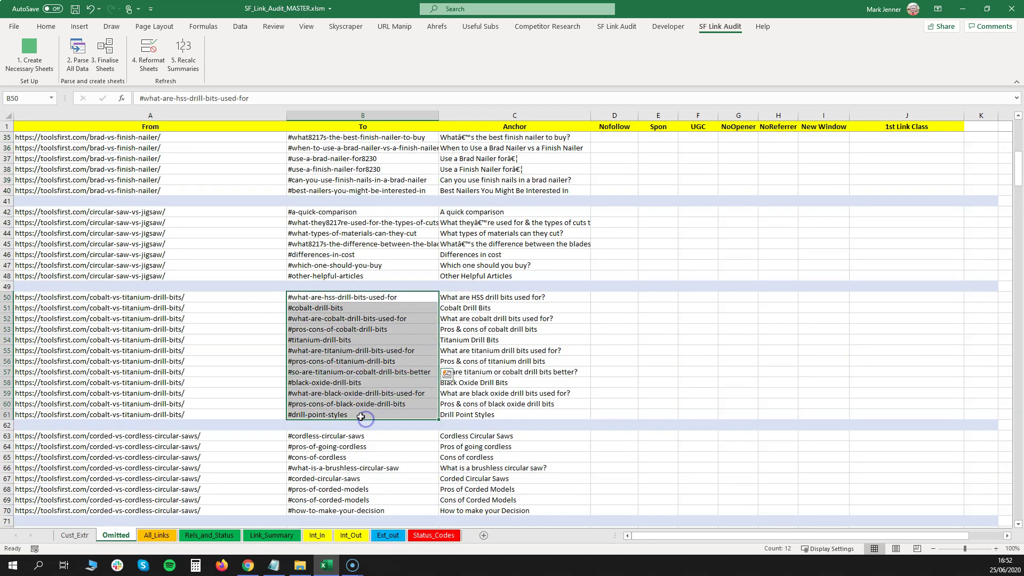
Examine the electricians-tool-list group on Omitted, comparing its From page with its numbered jump-link targets.
{"action": "scroll", "coordinate": [361, 417], "scroll_direction": "down", "scroll_amount": 10}
{"action": "left_click_drag", "start_coordinate": [164, 213], "coordinate": [192, 415]}
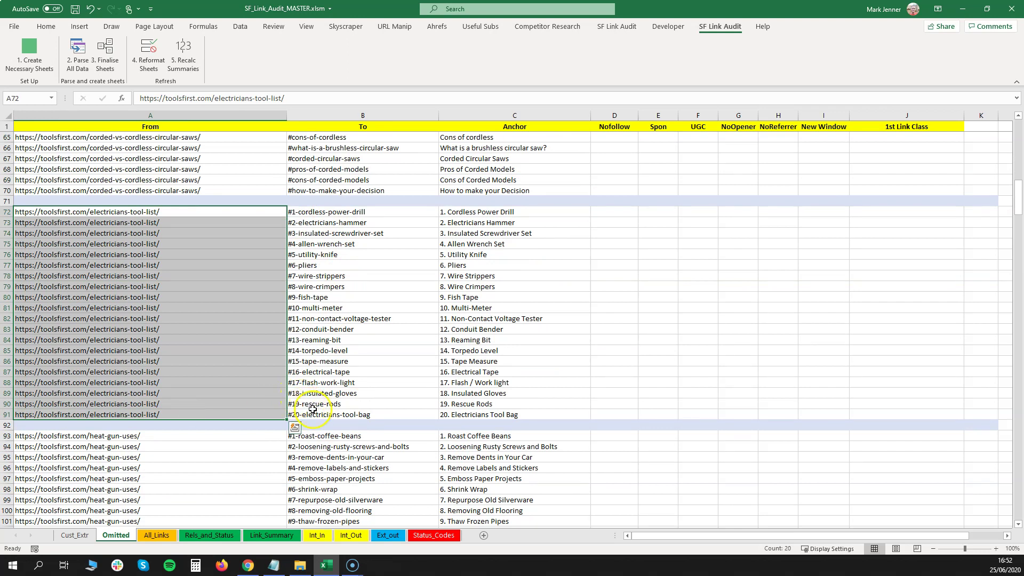
{"action": "left_click", "coordinate": [372, 213]}
{"action": "left_click_drag", "start_coordinate": [370, 236], "coordinate": [404, 415]}
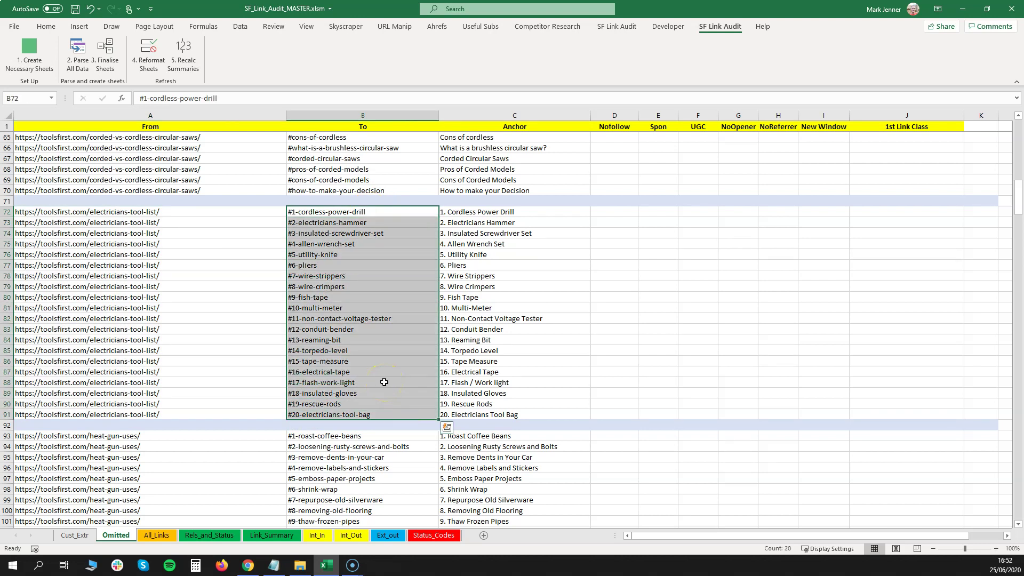
{"action": "left_click", "coordinate": [356, 340]}
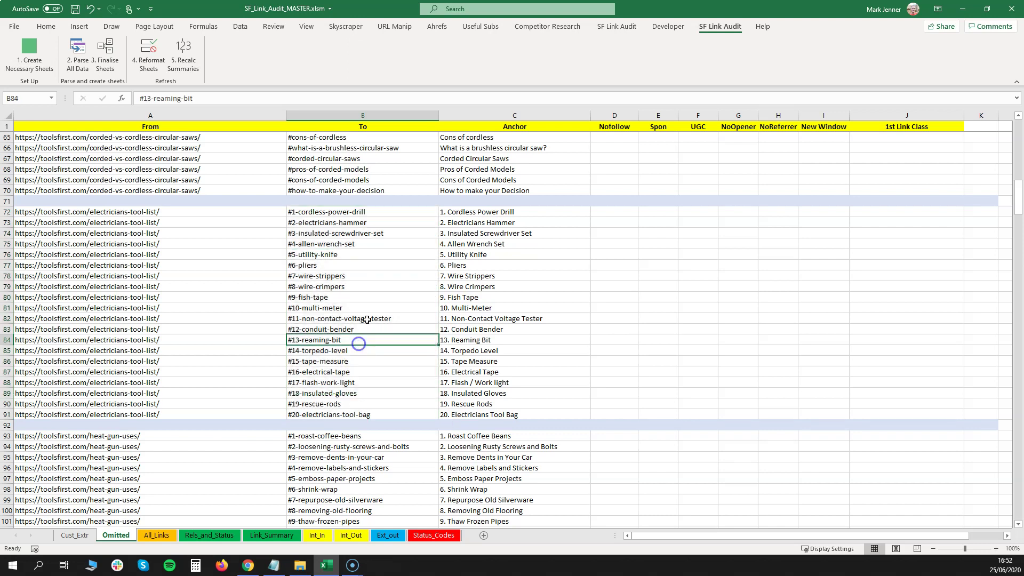
Review the remaining omitted jump links for the other pages, returning to the start of the Omitted sheet.
{"action": "scroll", "coordinate": [224, 341], "scroll_direction": "down", "scroll_amount": 10}
{"action": "scroll", "coordinate": [237, 356], "scroll_direction": "down", "scroll_amount": 20}
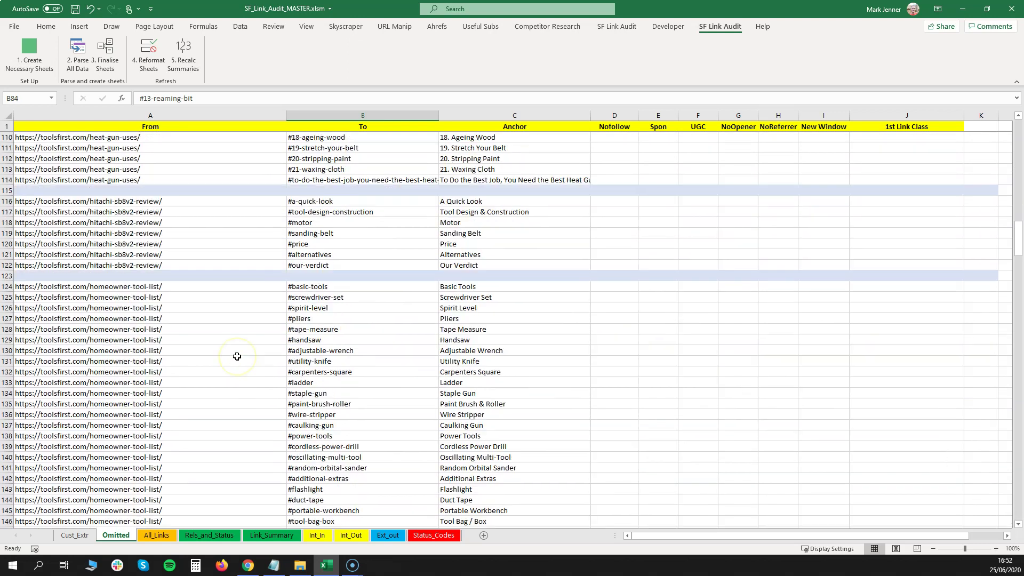
{"action": "scroll", "coordinate": [237, 356], "scroll_direction": "down", "scroll_amount": 20}
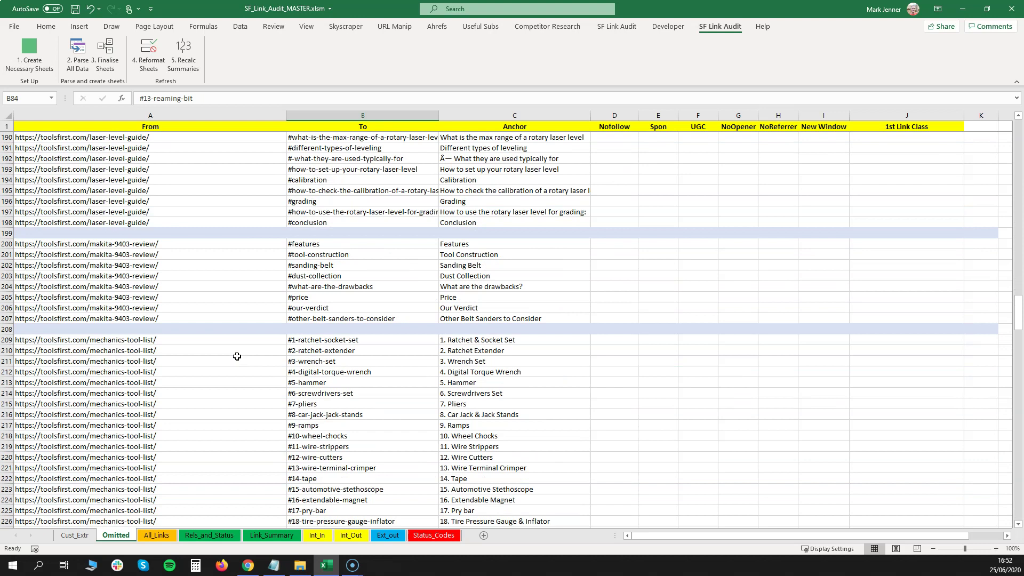
{"action": "scroll", "coordinate": [237, 356], "scroll_direction": "down", "scroll_amount": 5}
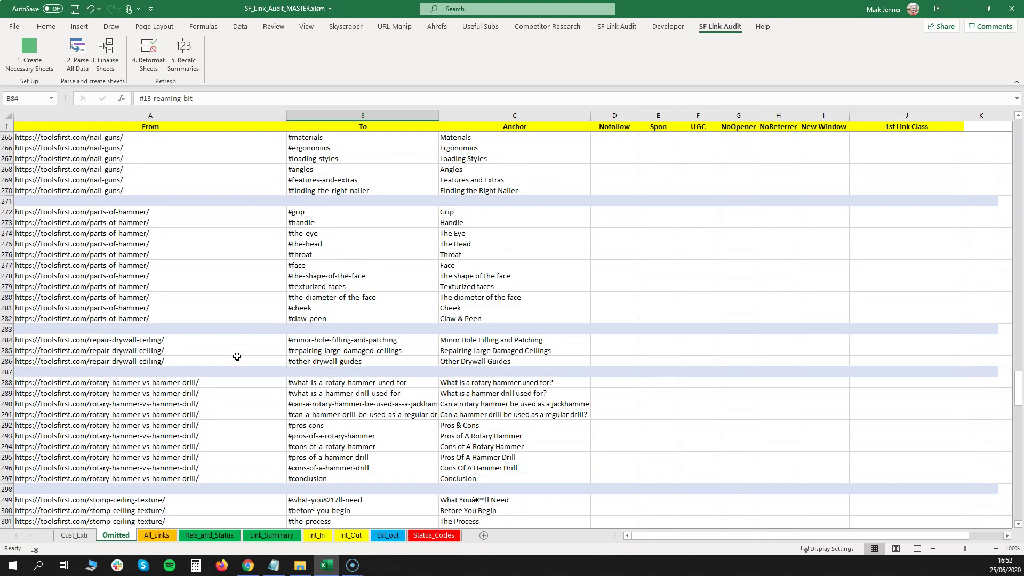
{"action": "left_click", "coordinate": [367, 398]}
{"action": "scroll", "coordinate": [328, 426], "scroll_direction": "up", "scroll_amount": 15}
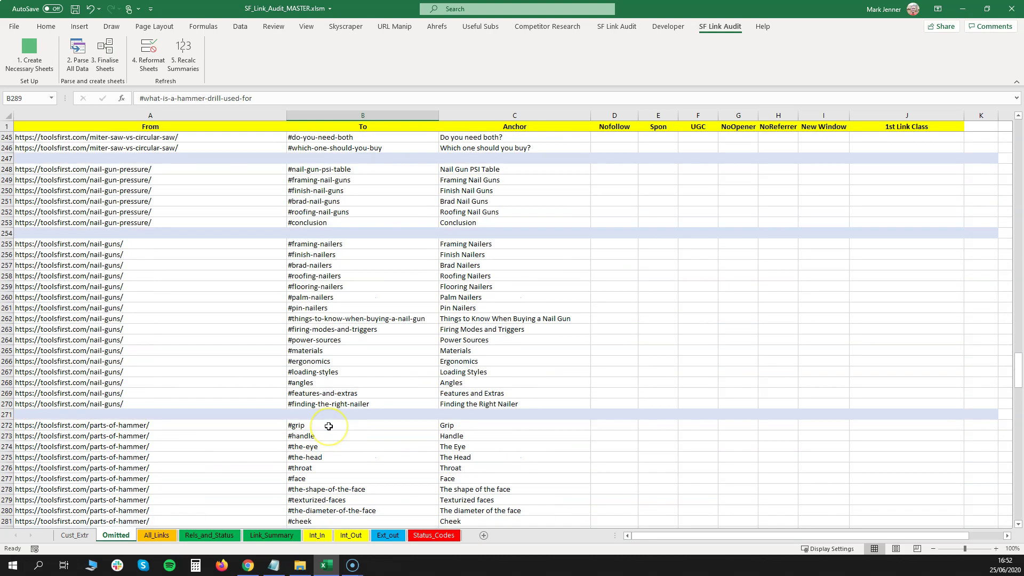
{"action": "scroll", "coordinate": [328, 426], "scroll_direction": "up", "scroll_amount": 20}
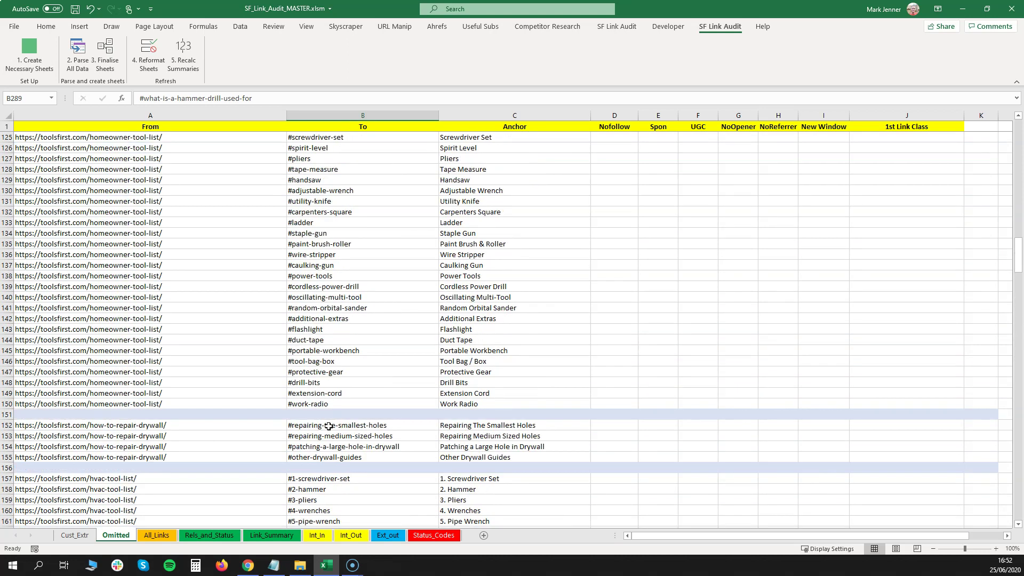
{"action": "scroll", "coordinate": [328, 426], "scroll_direction": "up", "scroll_amount": 20}
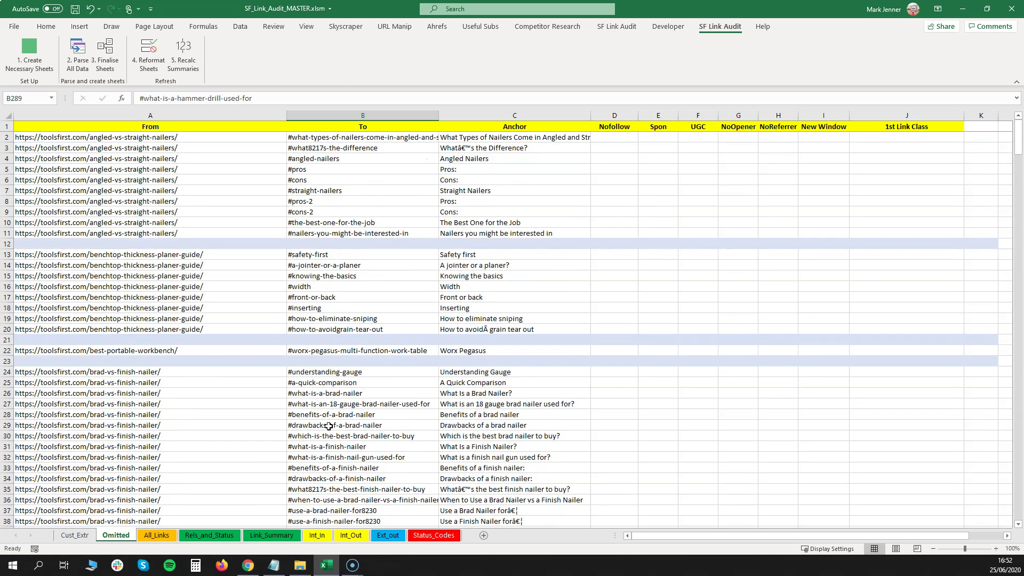